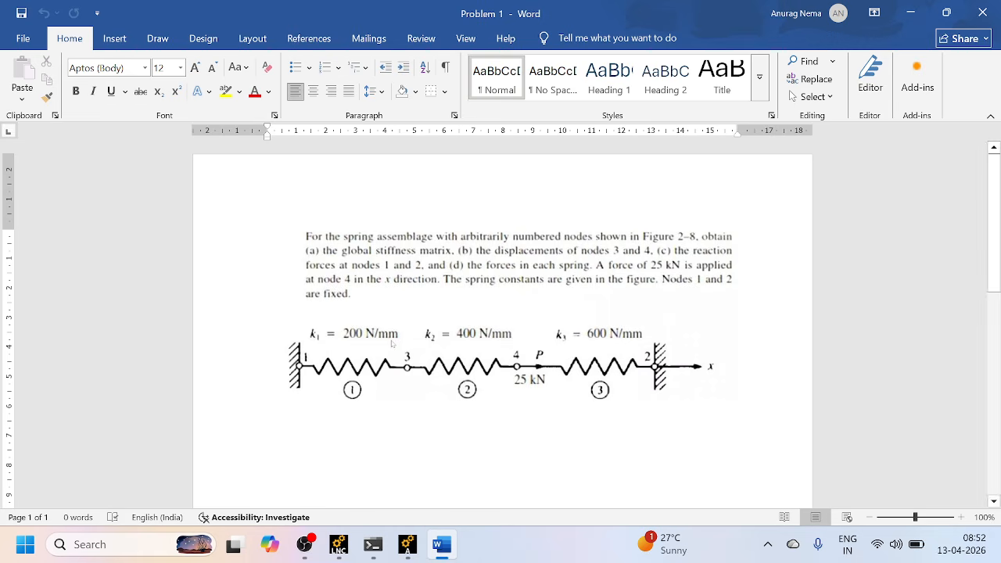
Switch to Ansys Mechanical APDL, put the output window away, and filter the GUI preferences to the Structural discipline.
left_click(405, 551)
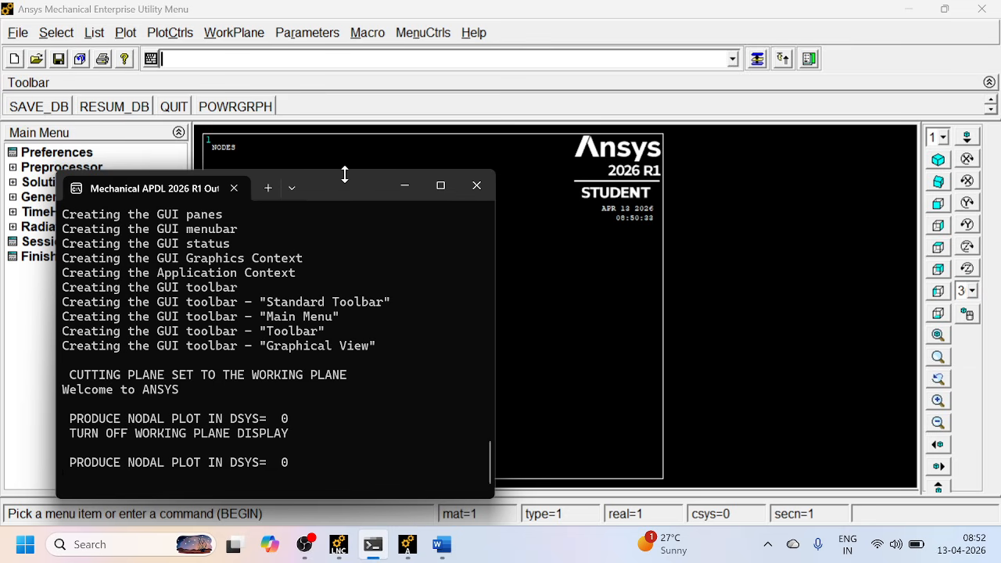
left_click(405, 186)
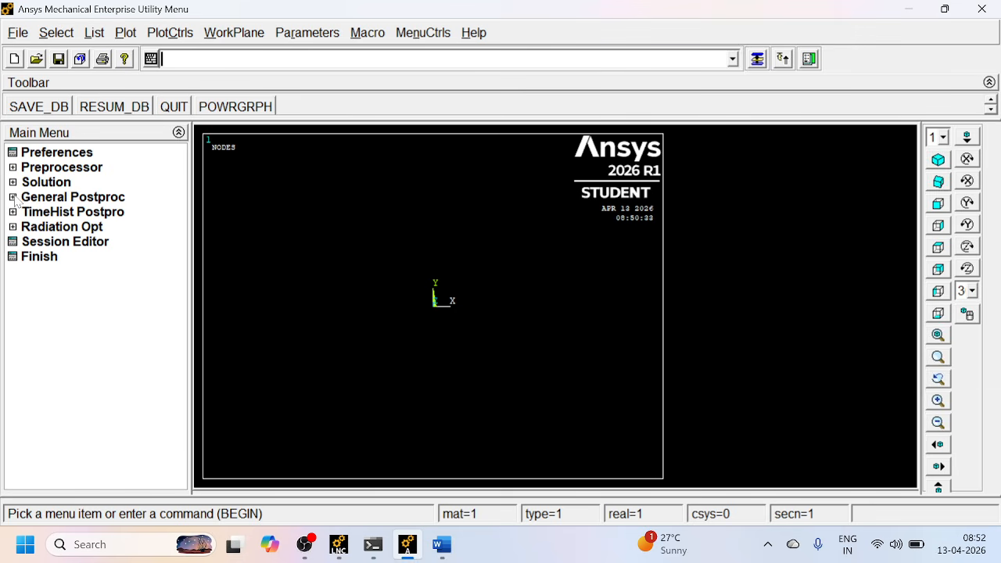
left_click(43, 160)
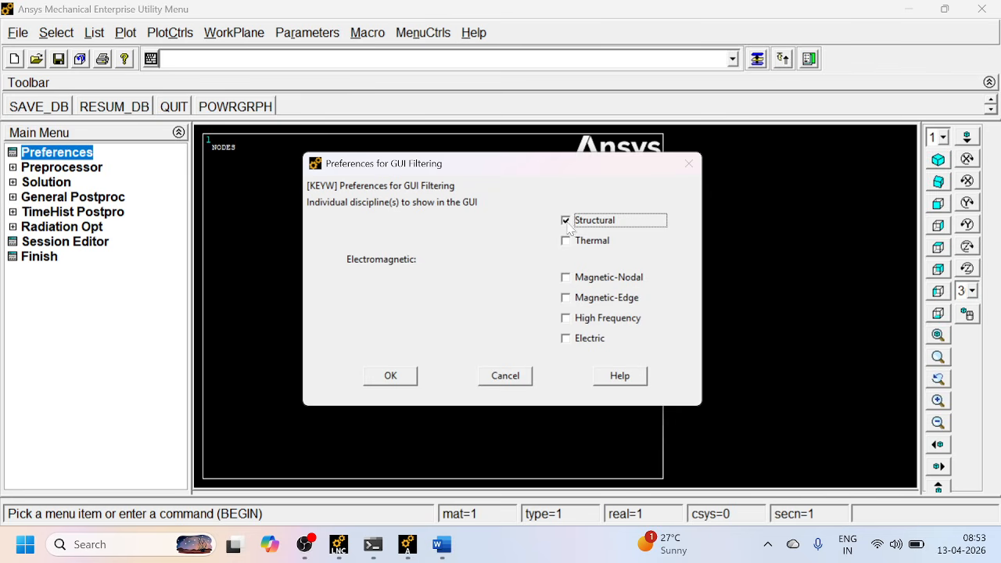
left_click(390, 376)
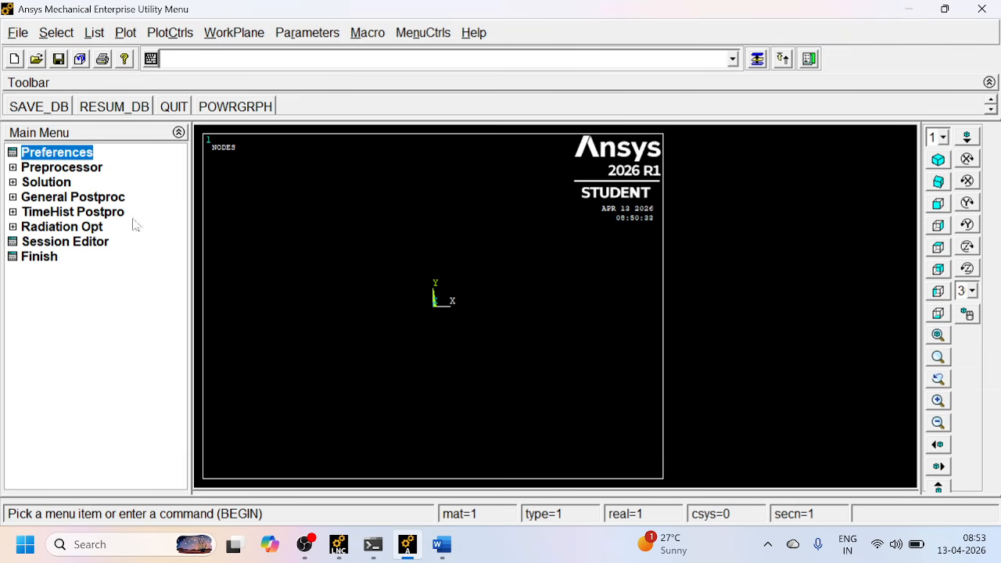
Add the Combination element Spring-damper 14 as element type reference number 1.
left_click(13, 168)
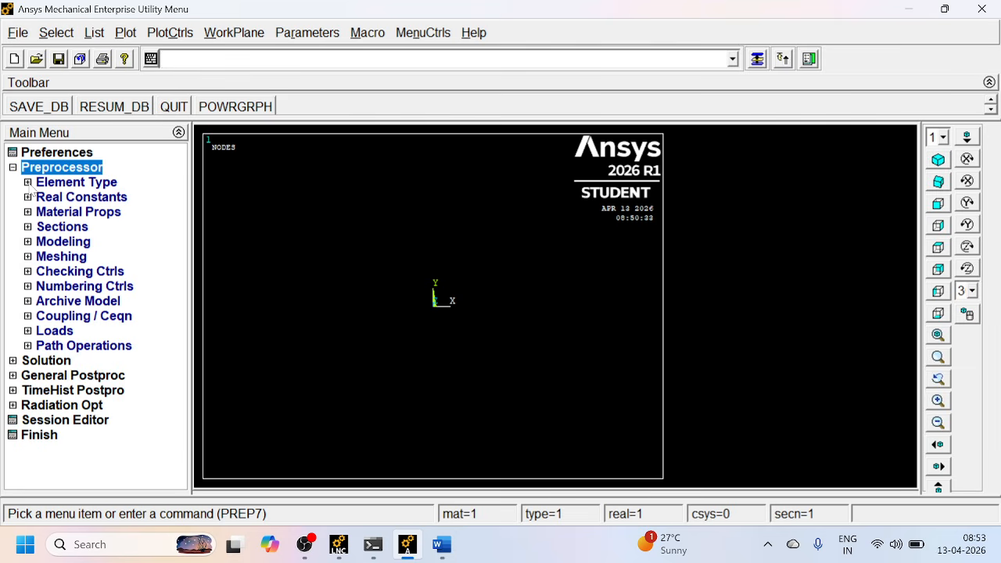
left_click(36, 183)
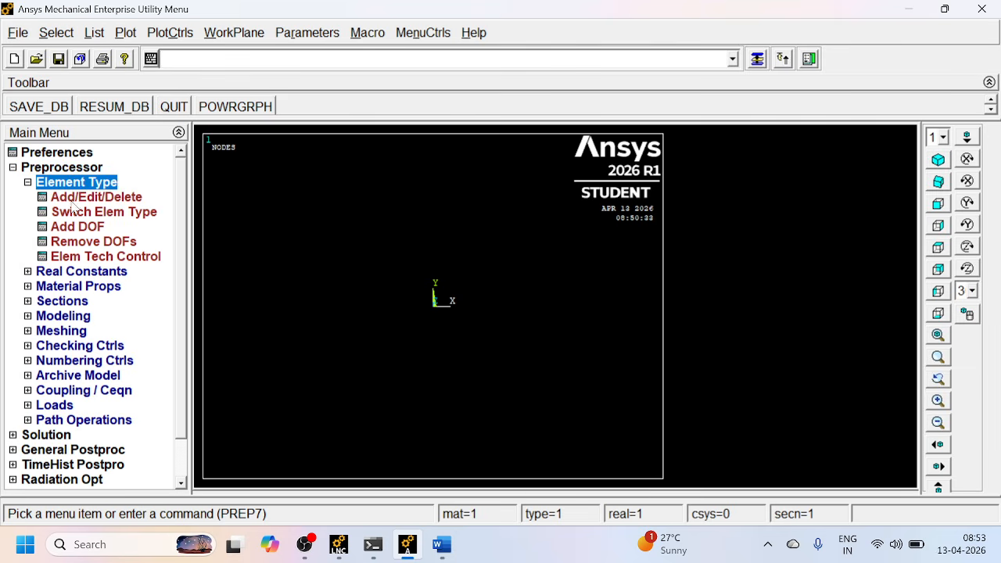
left_click(75, 198)
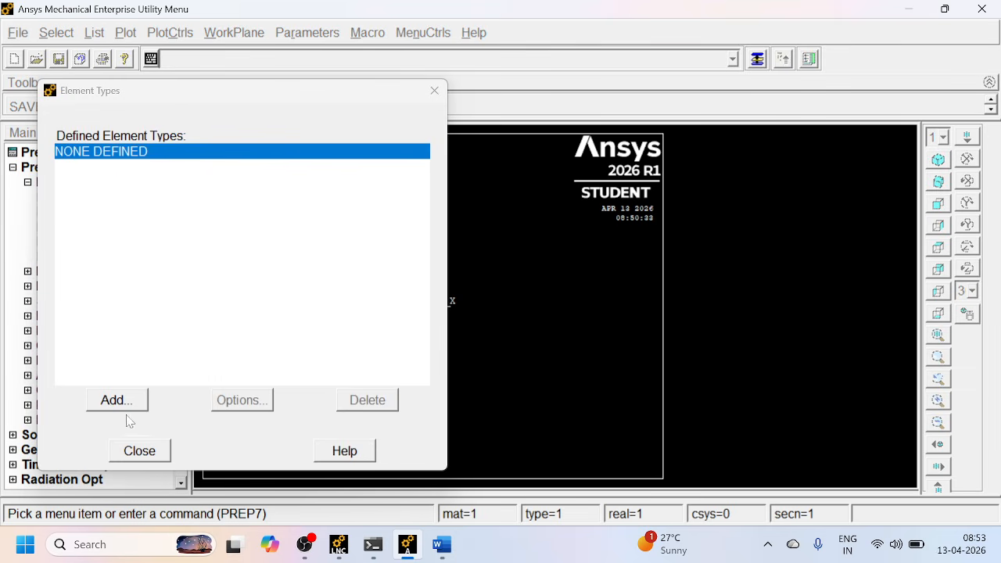
left_click(117, 400)
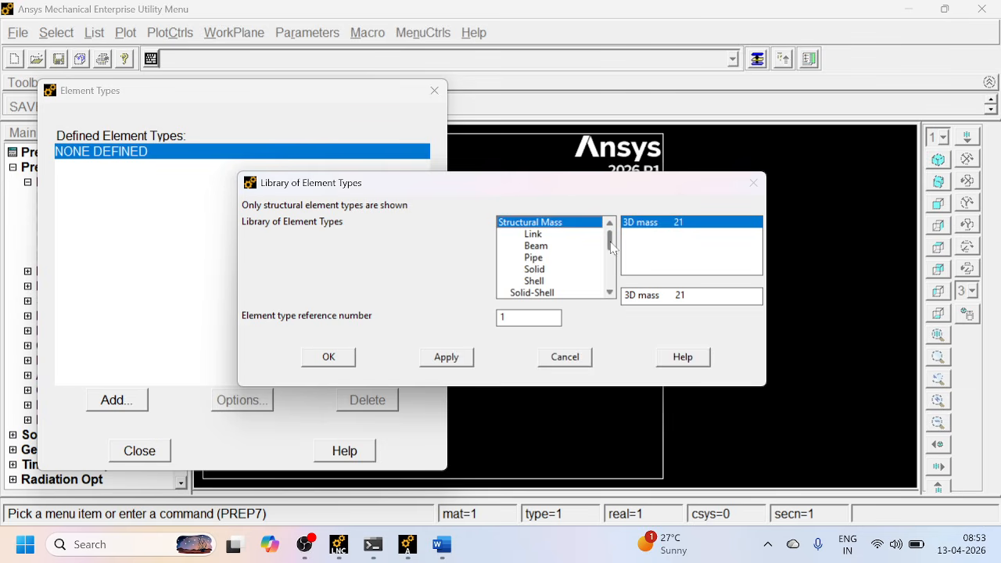
left_click_drag(611, 248, 611, 261)
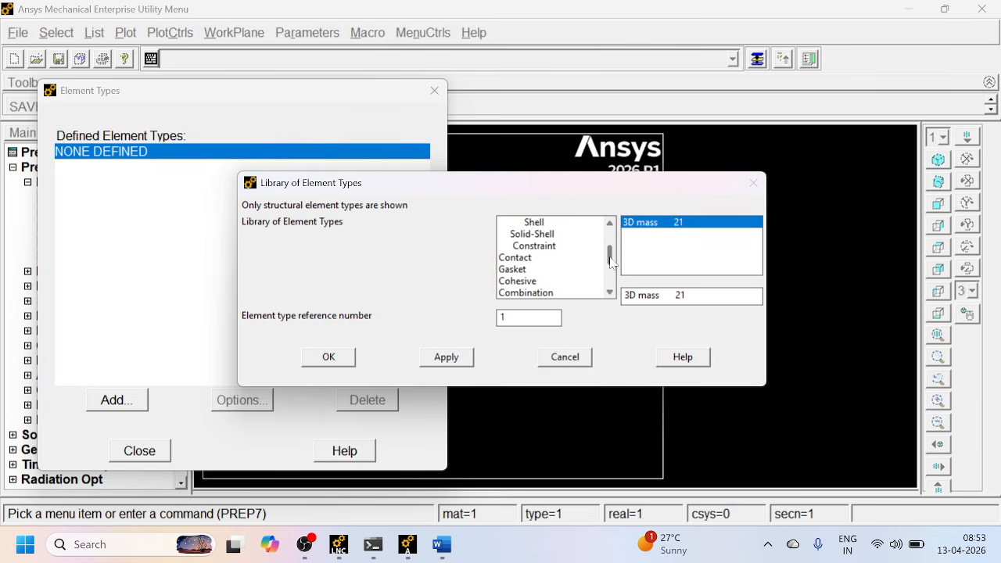
left_click(550, 293)
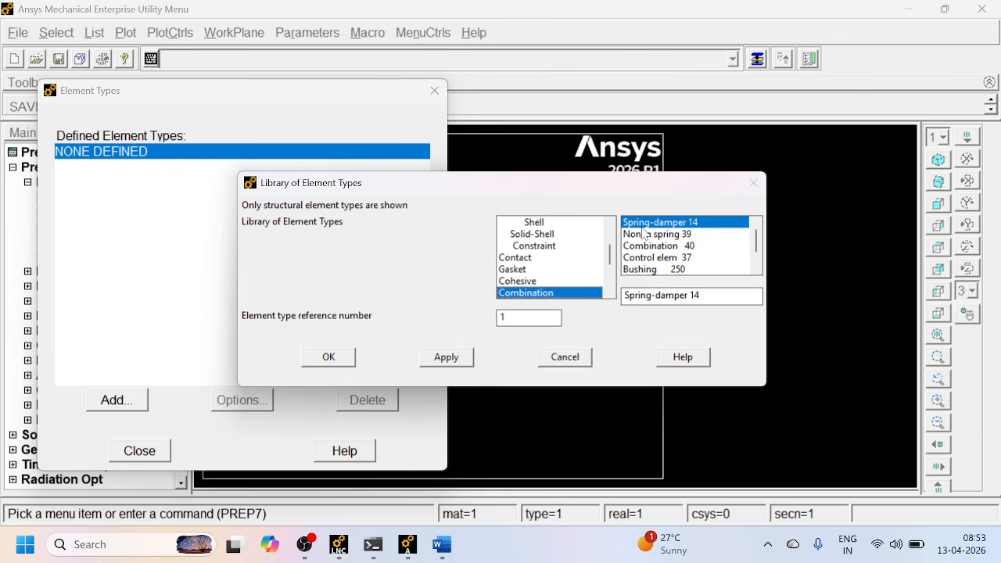
left_click(713, 226)
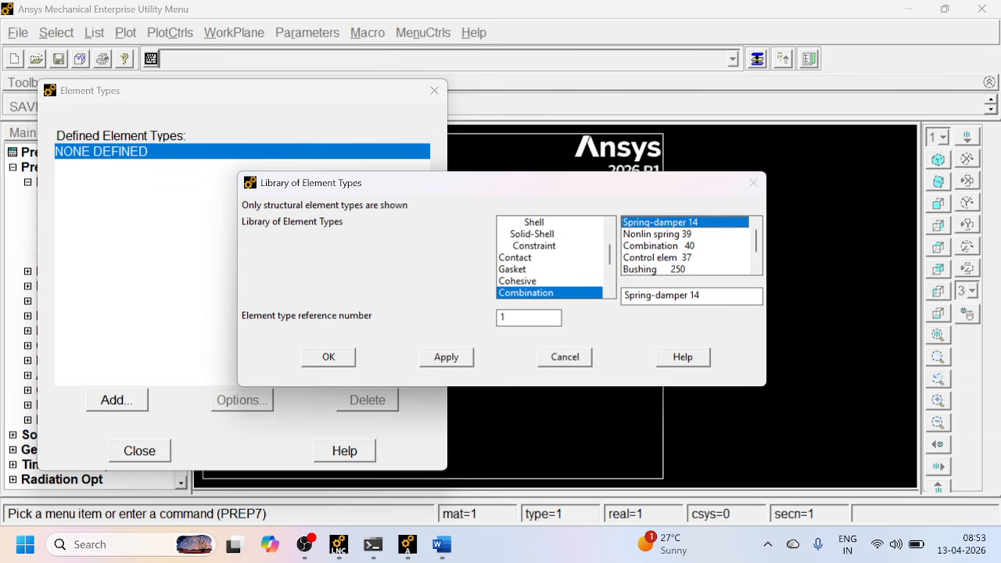
left_click(329, 357)
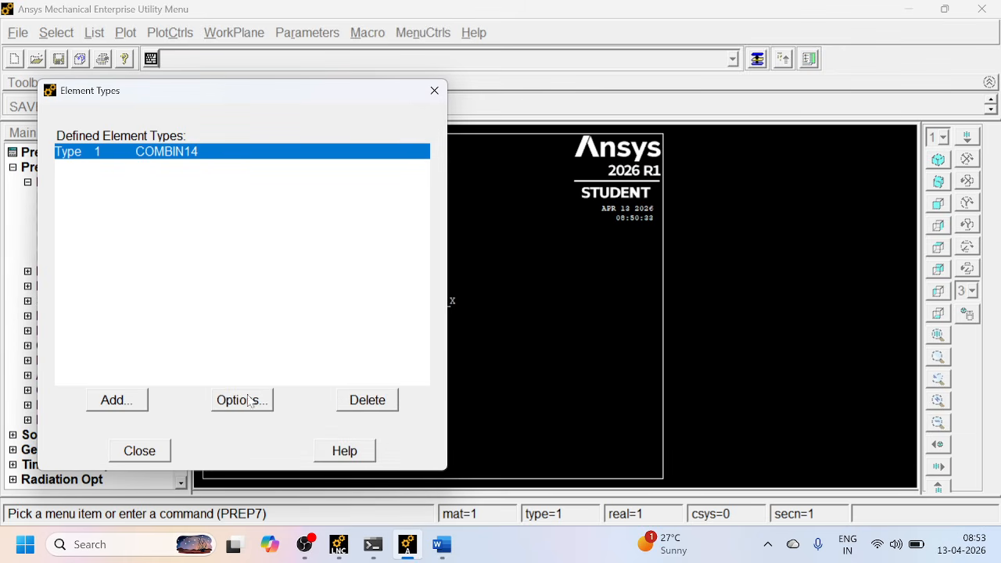
Set the COMBIN14 element's DOF select for 1D behavior (K2) to Longitude UX DOF and finish the element type definition.
left_click(244, 403)
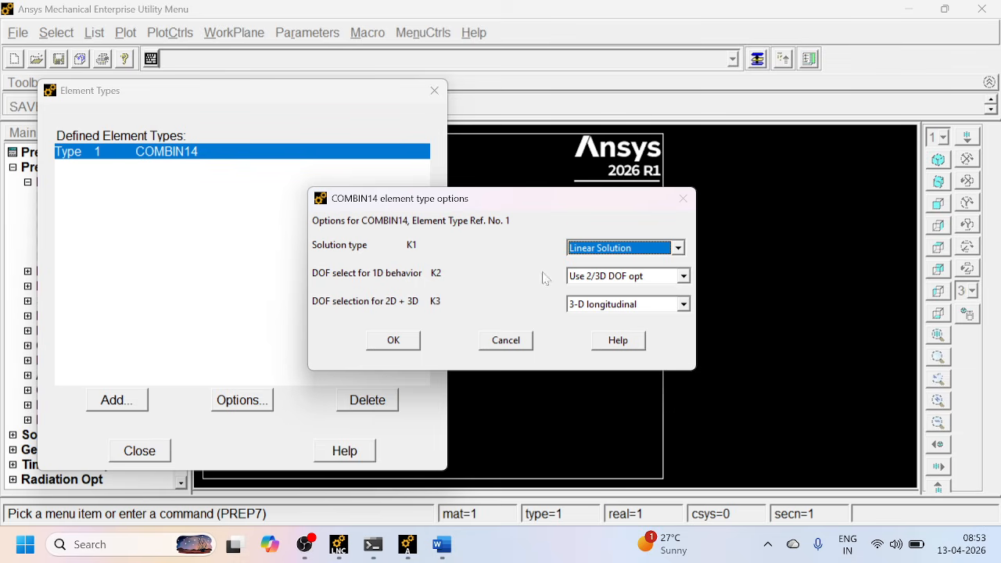
left_click(684, 280)
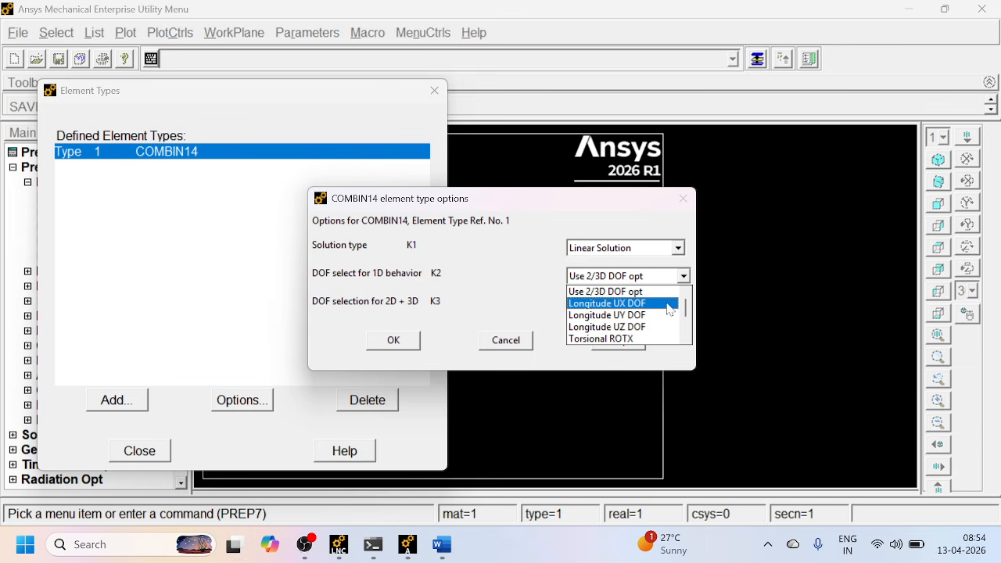
left_click(665, 309)
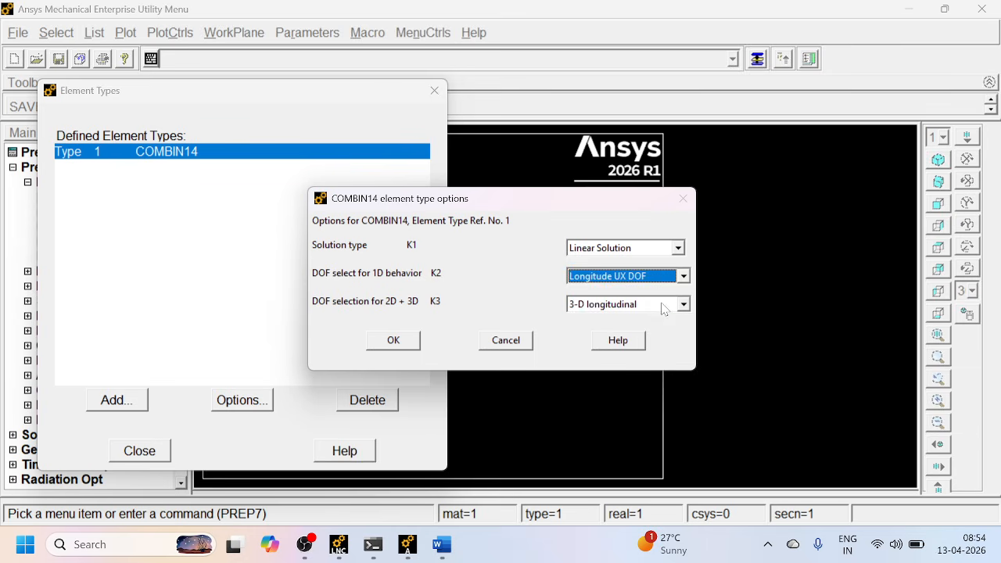
left_click(404, 346)
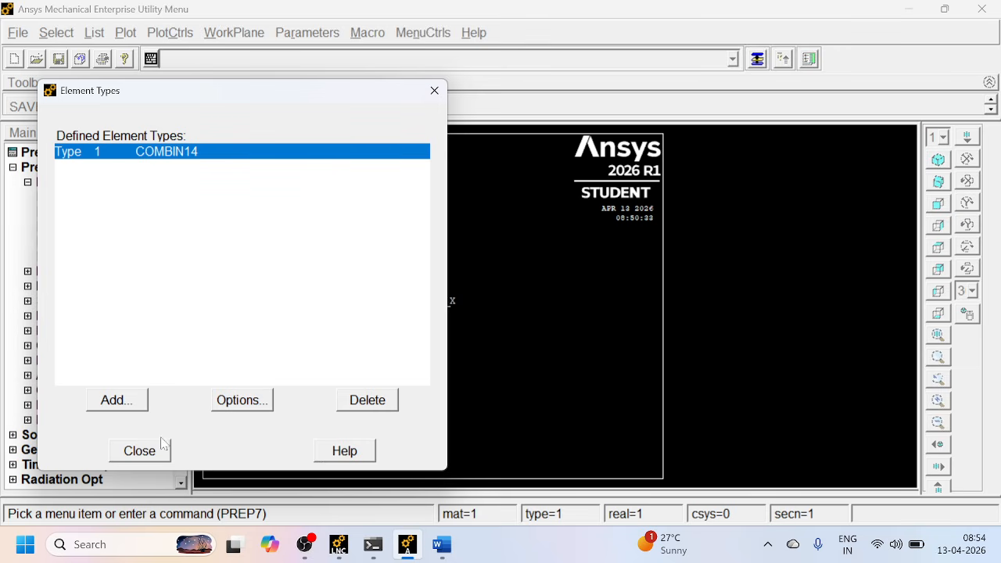
left_click(140, 451)
left_click(28, 183)
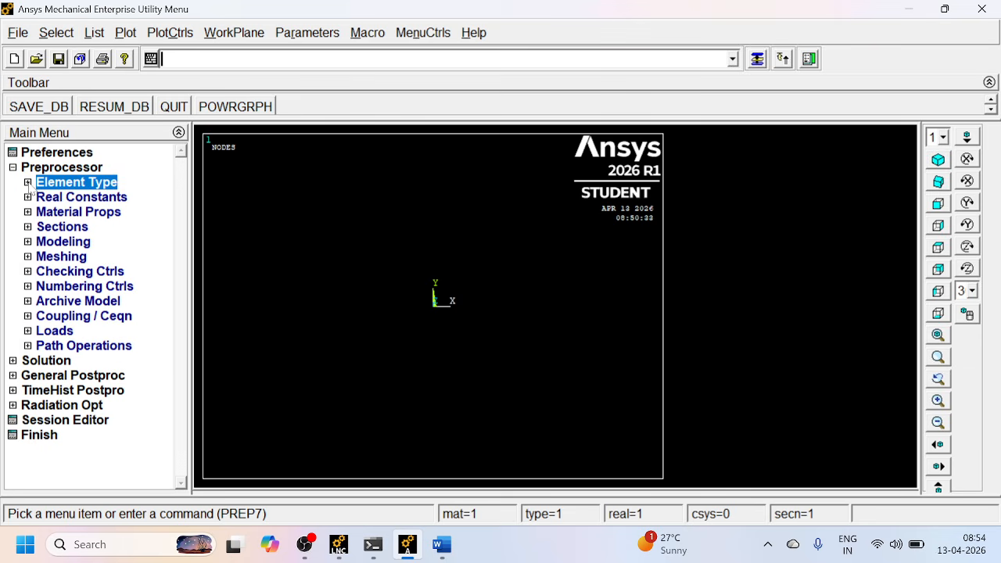
Define real constant set 1 for COMBIN14 with spring constant K of 200, taken from the problem statement in Word.
left_click(28, 197)
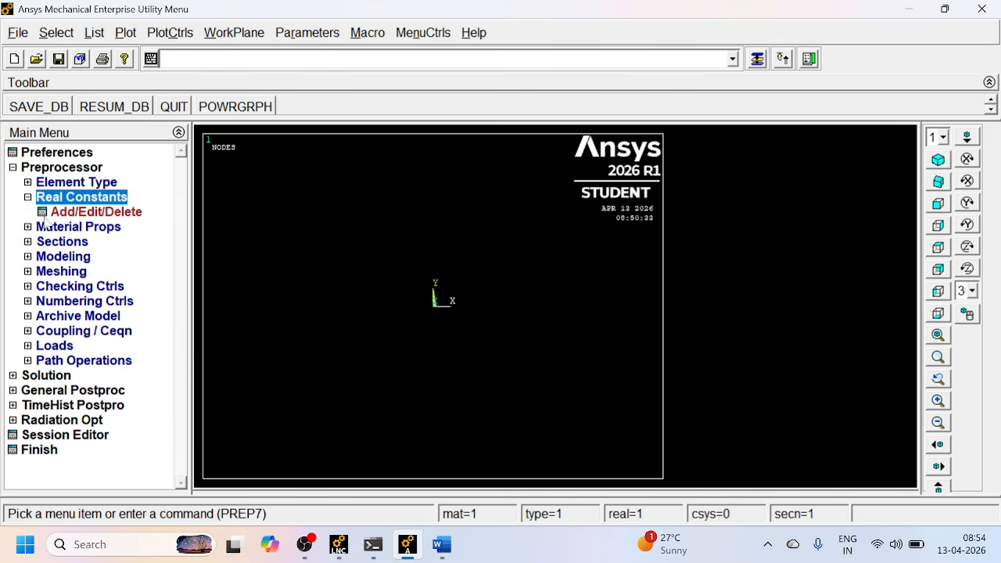
left_click(71, 214)
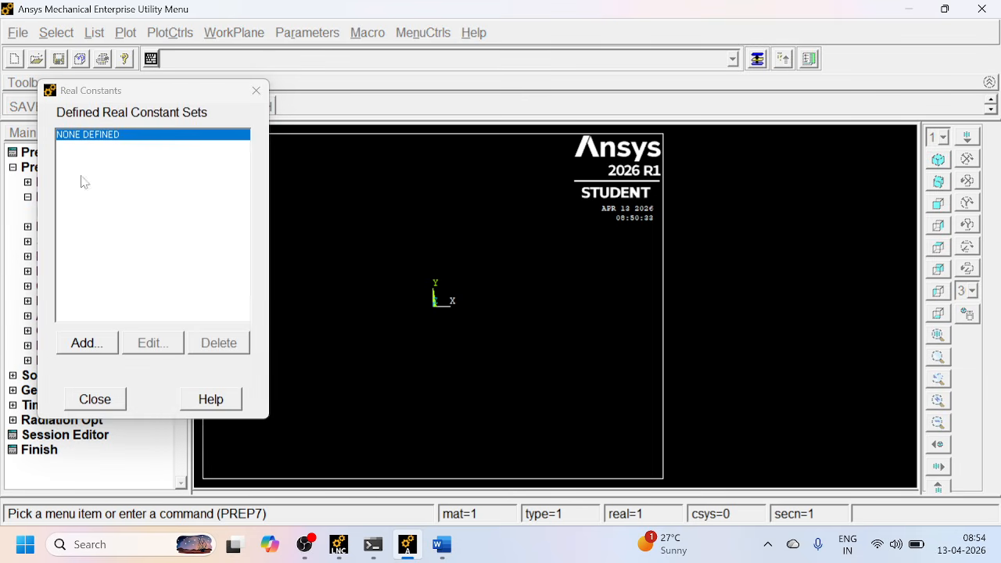
left_click(105, 349)
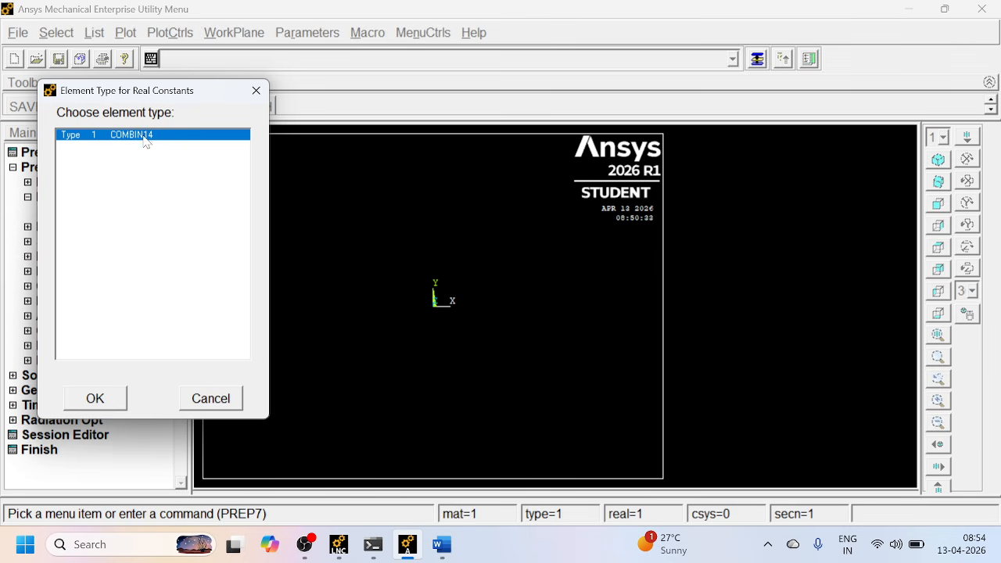
left_click(96, 399)
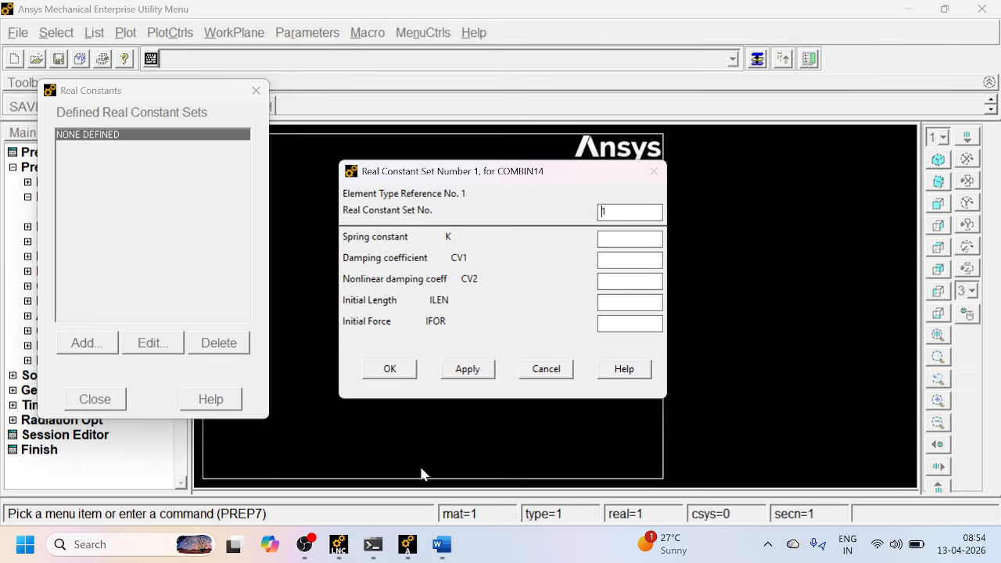
left_click(442, 546)
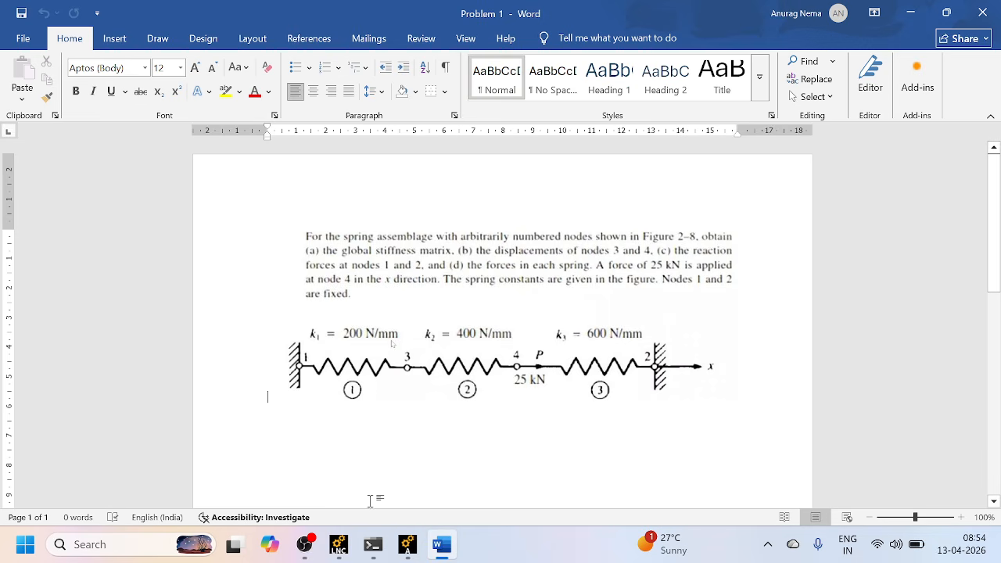
left_click(442, 545)
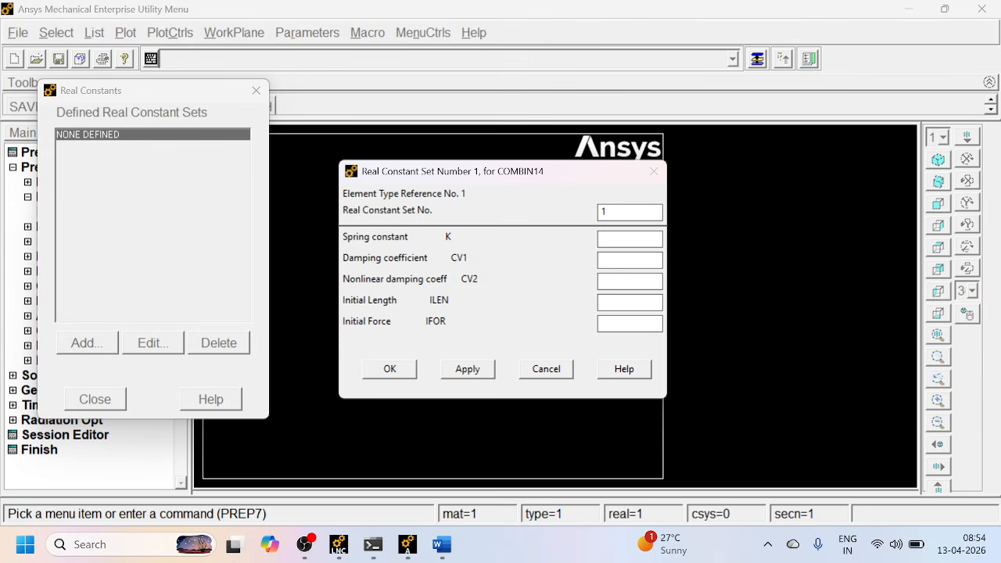
type("200")
left_click(388, 370)
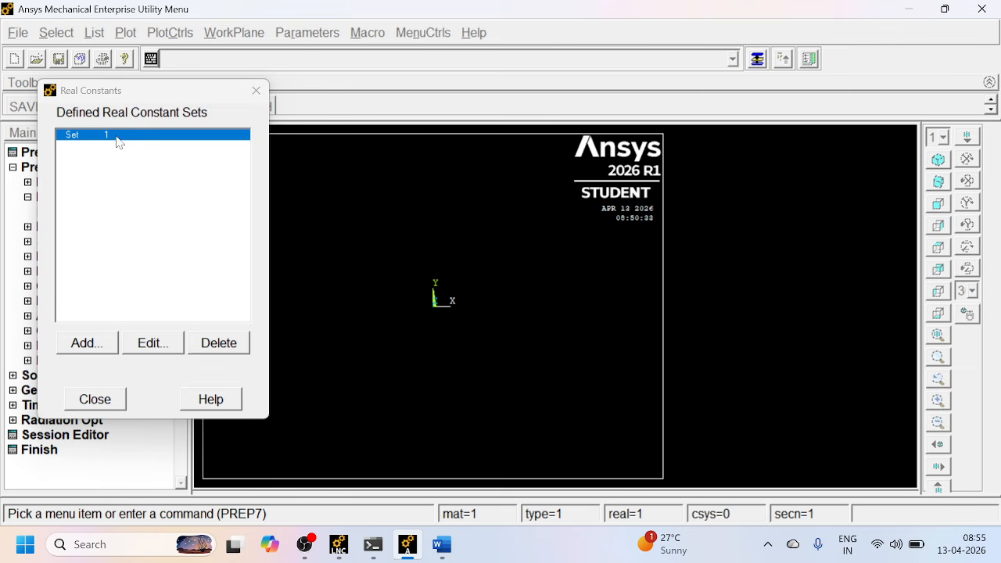
Add real constant set 2 for COMBIN14 with spring constant K of 400, checking the problem figure in Word.
left_click(85, 348)
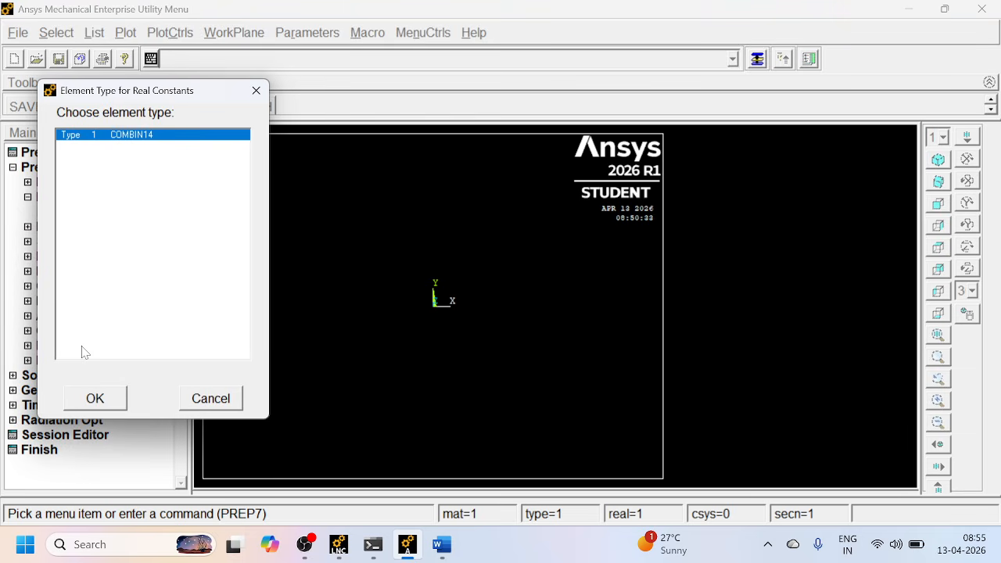
left_click(90, 399)
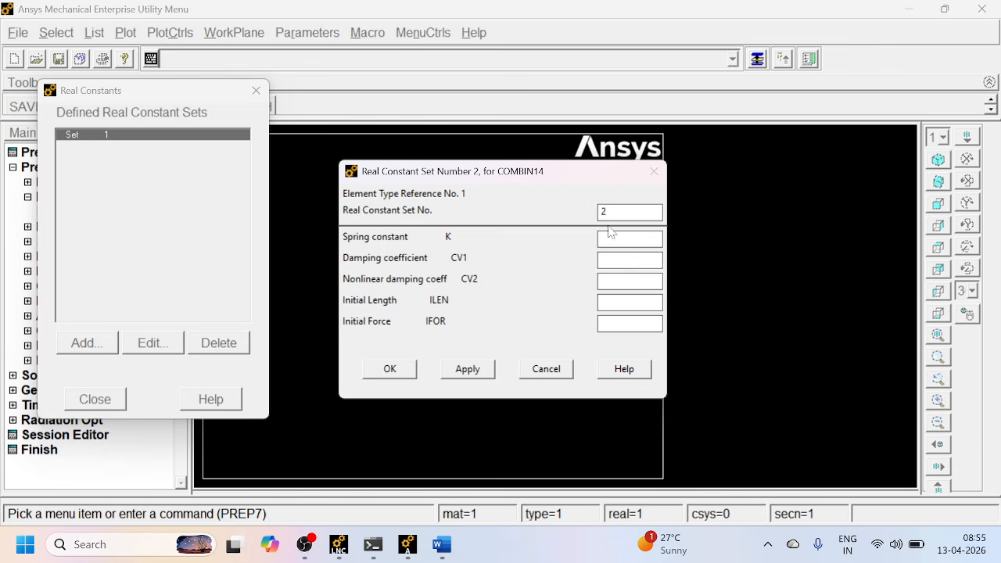
left_click(442, 545)
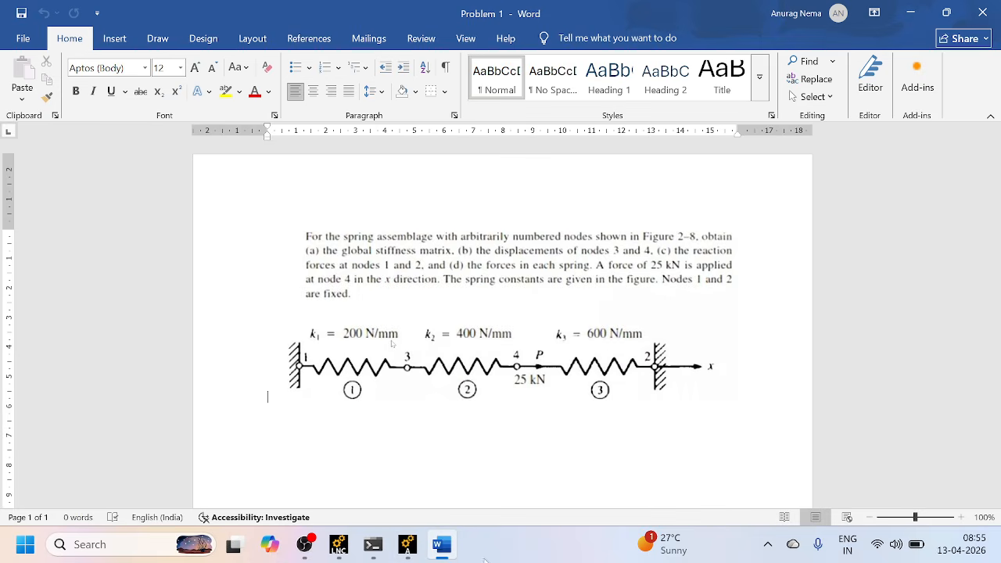
left_click(442, 544)
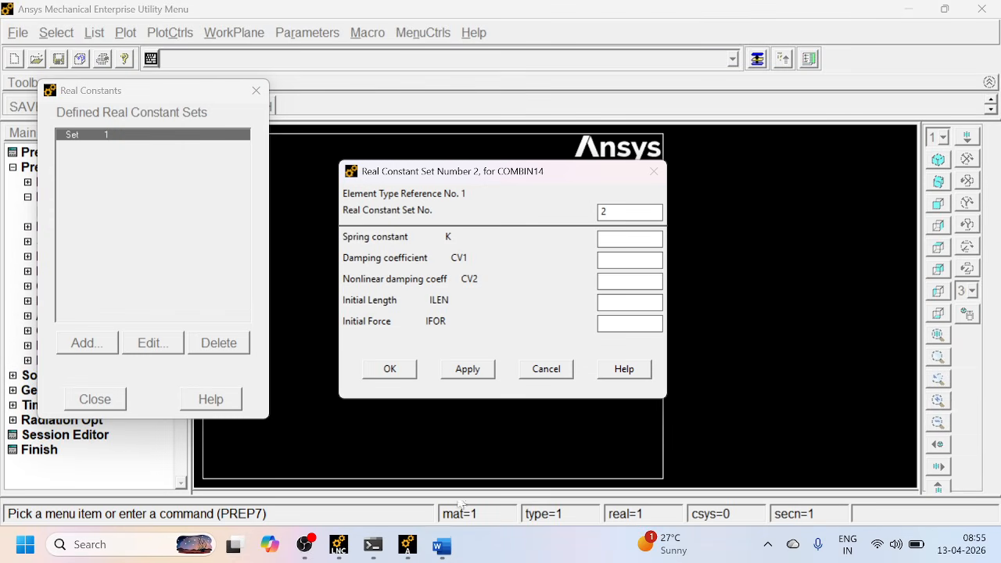
left_click(601, 239)
type("400")
left_click(392, 369)
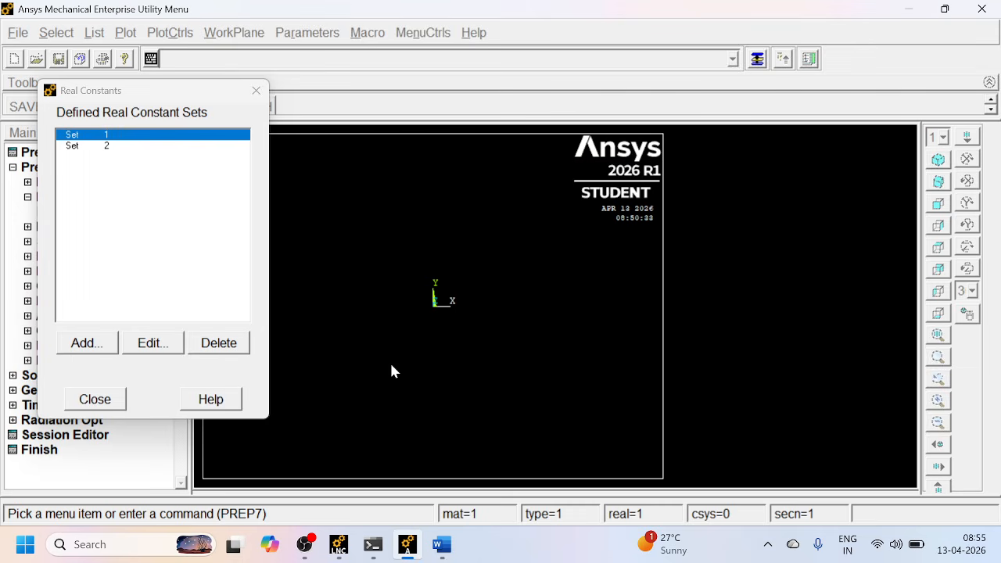
Add real constant set 3 for COMBIN14 with spring constant K of 600 per the Word problem, and close the real constants definition.
left_click(86, 344)
left_click(96, 403)
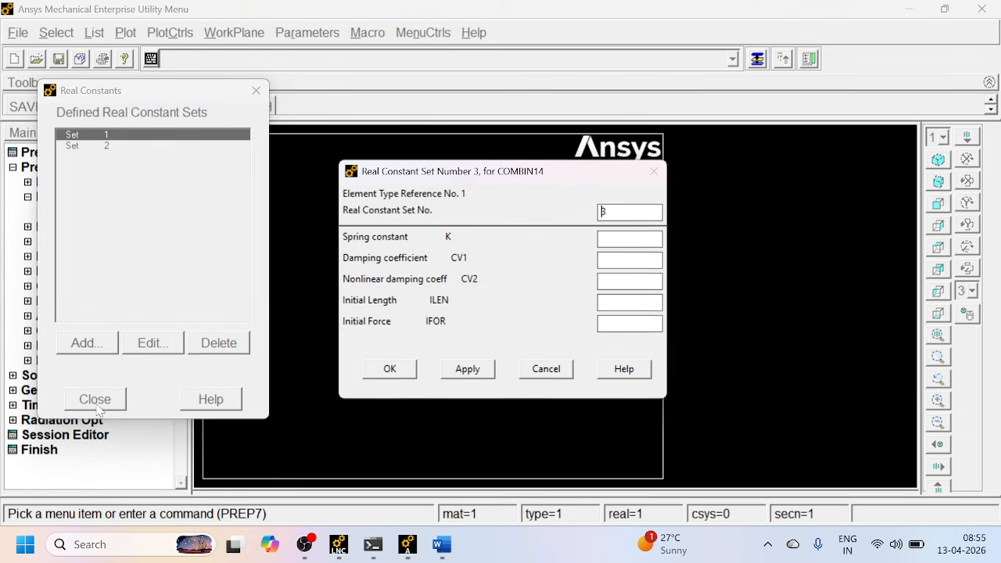
left_click(443, 551)
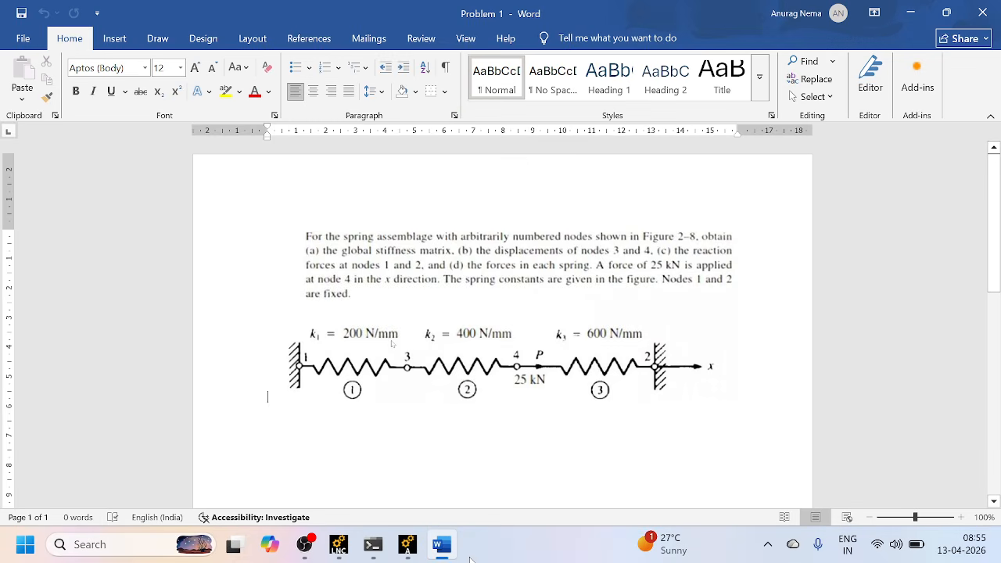
left_click(459, 546)
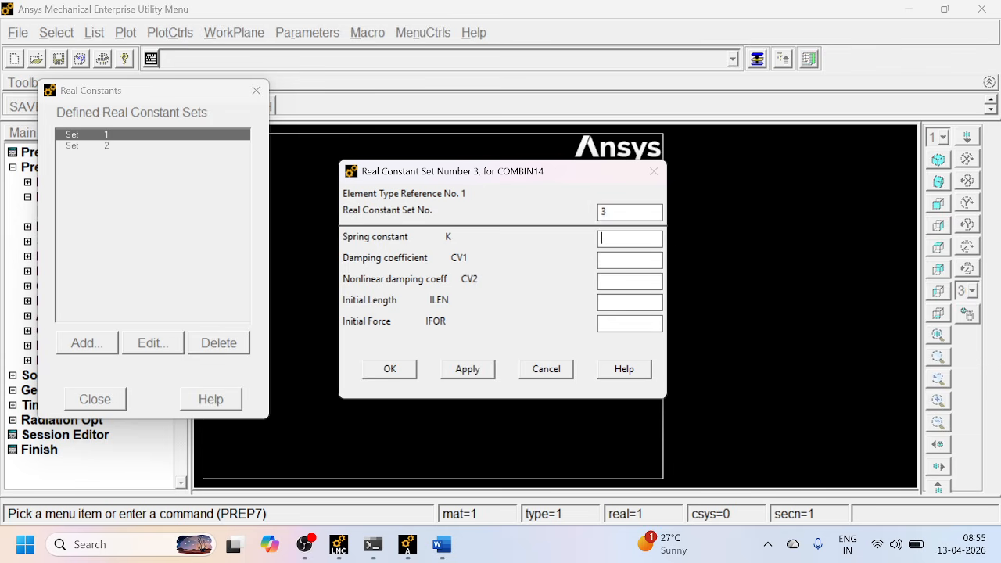
type("600")
left_click(389, 371)
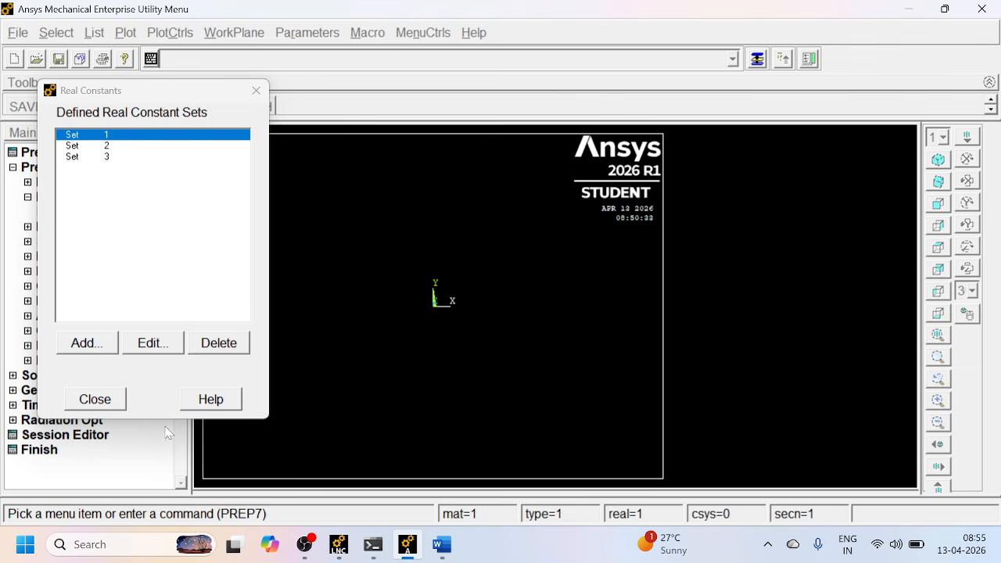
left_click(101, 401)
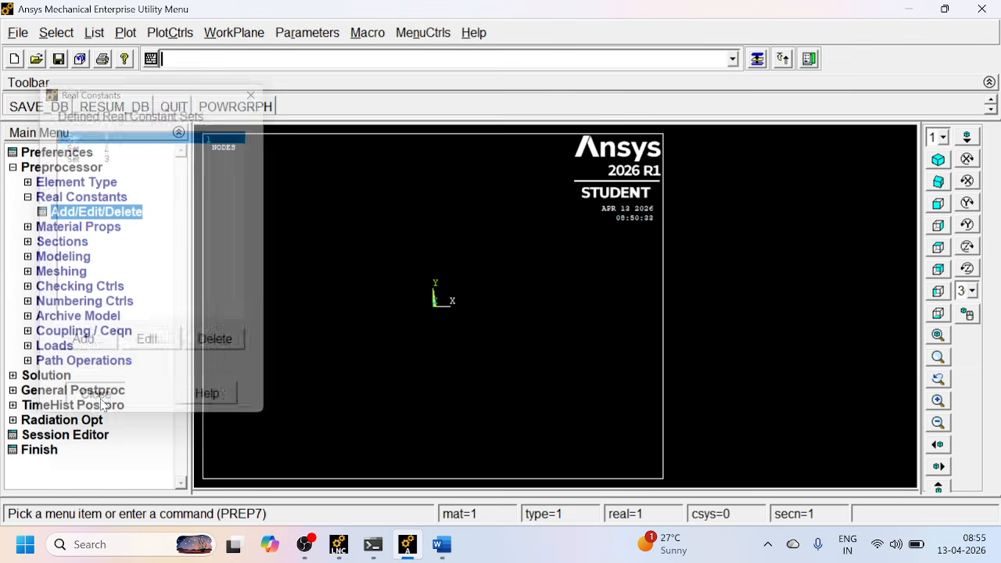
left_click(27, 197)
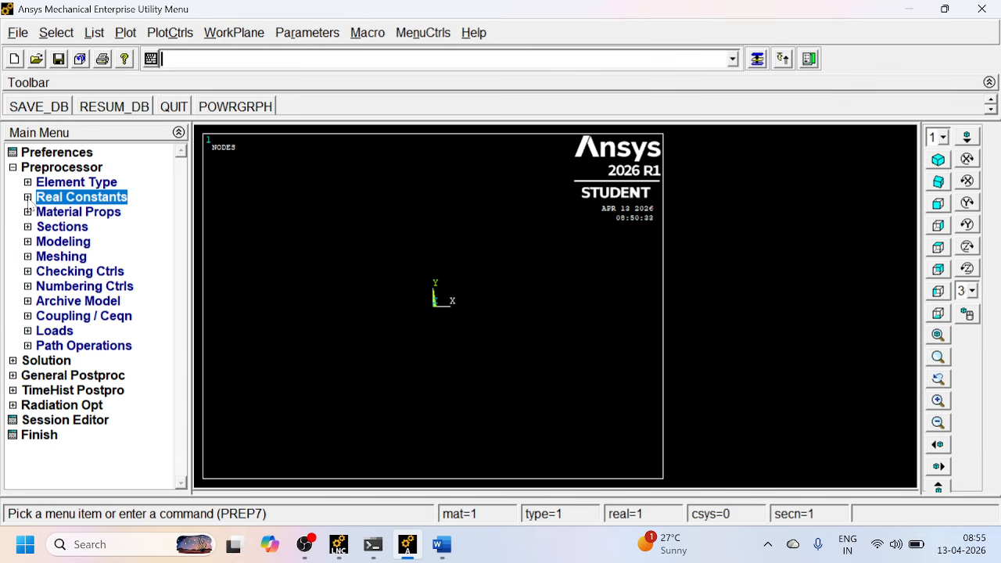
Open node creation in the active coordinate system with node number 1, and check the node numbering in the Word problem's spring figure.
left_click(27, 242)
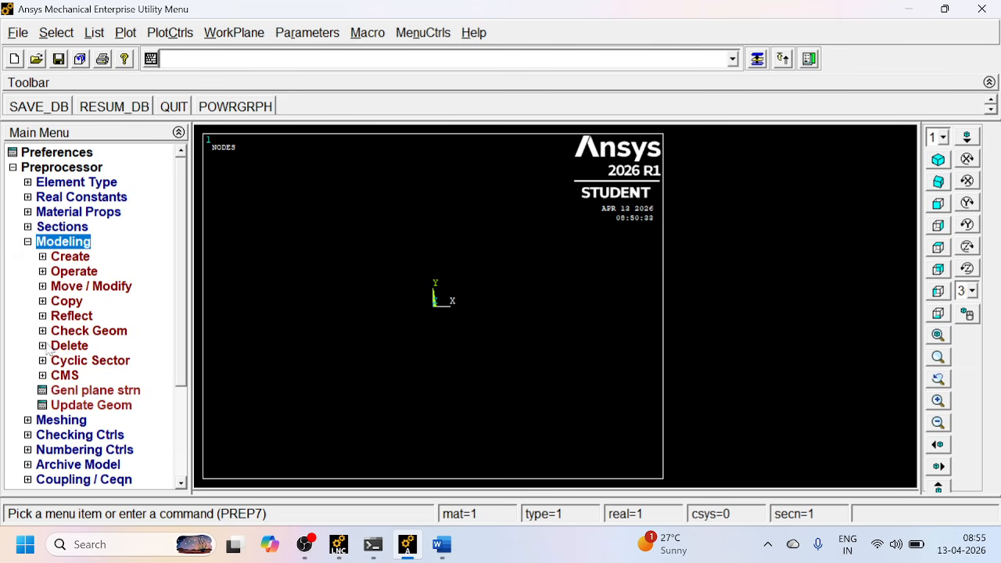
left_click(43, 257)
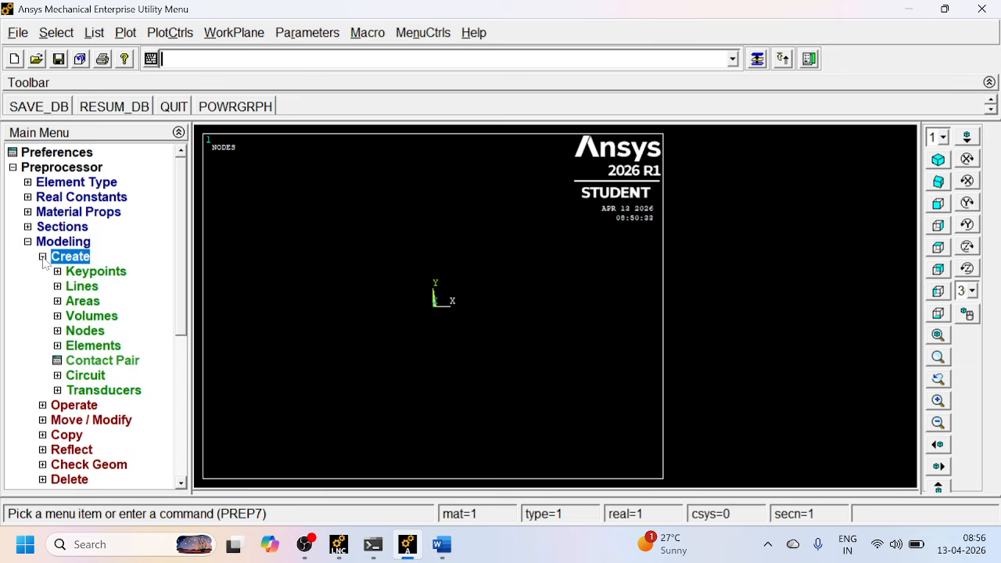
left_click(60, 333)
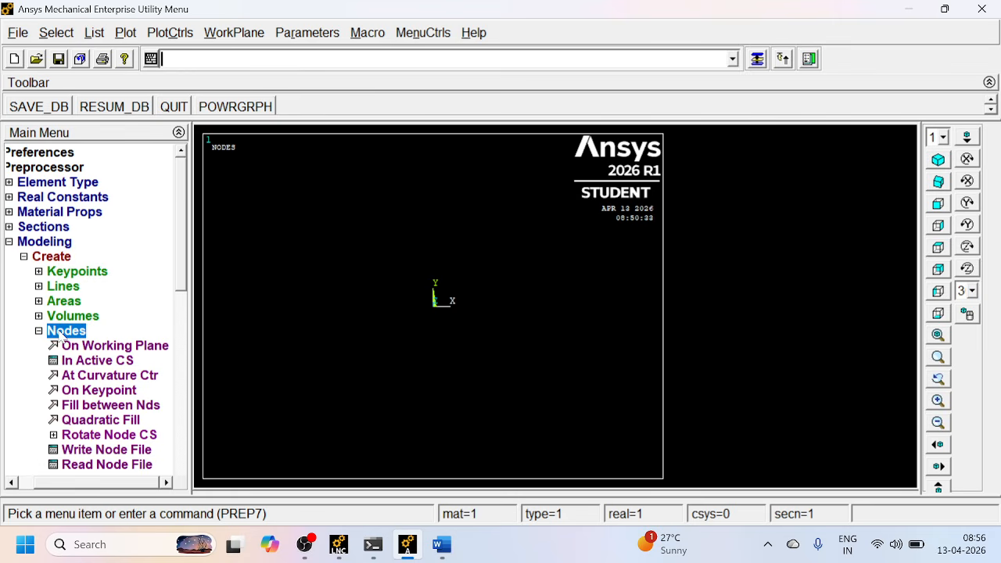
left_click(91, 363)
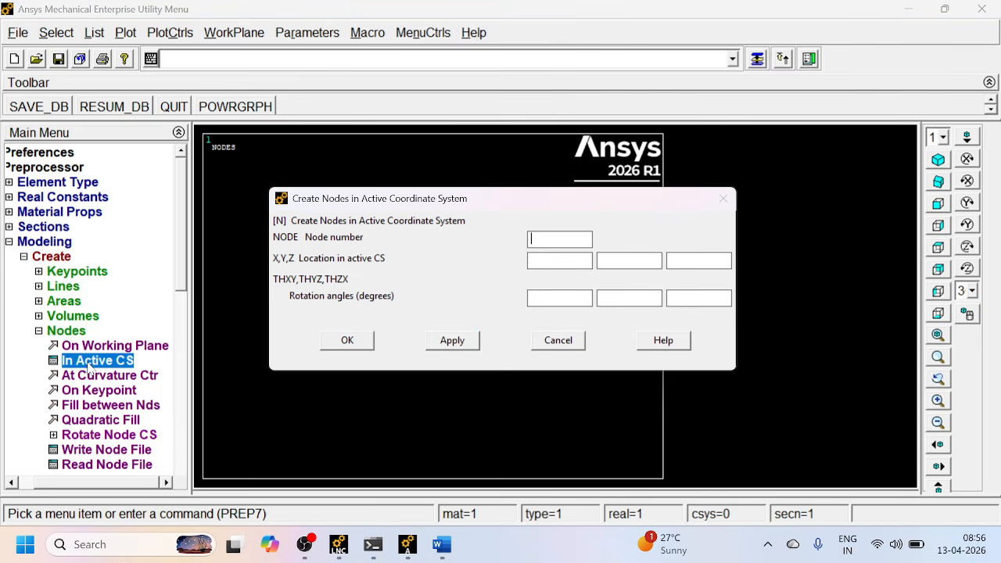
type("1")
left_click(441, 544)
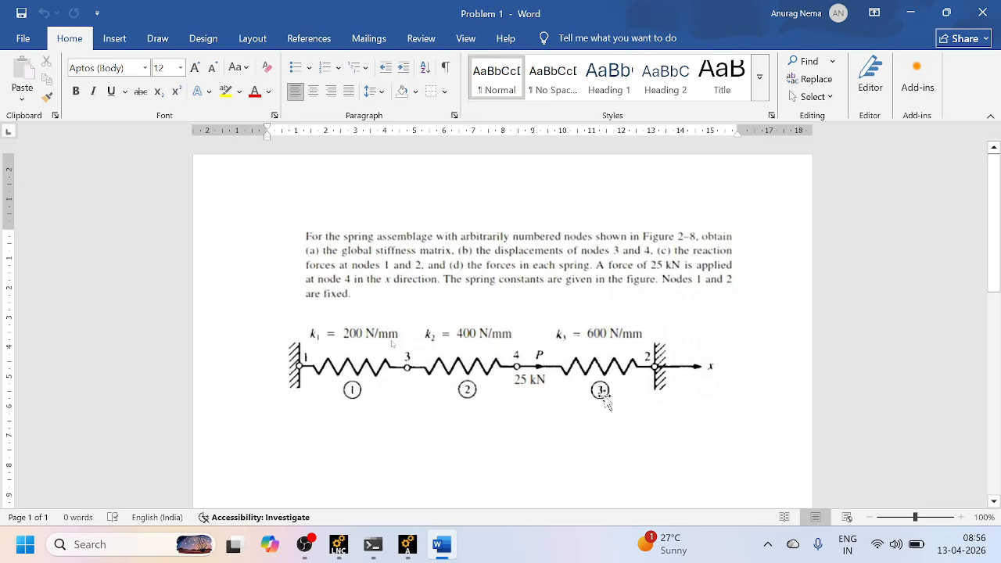
mouse_move(412, 552)
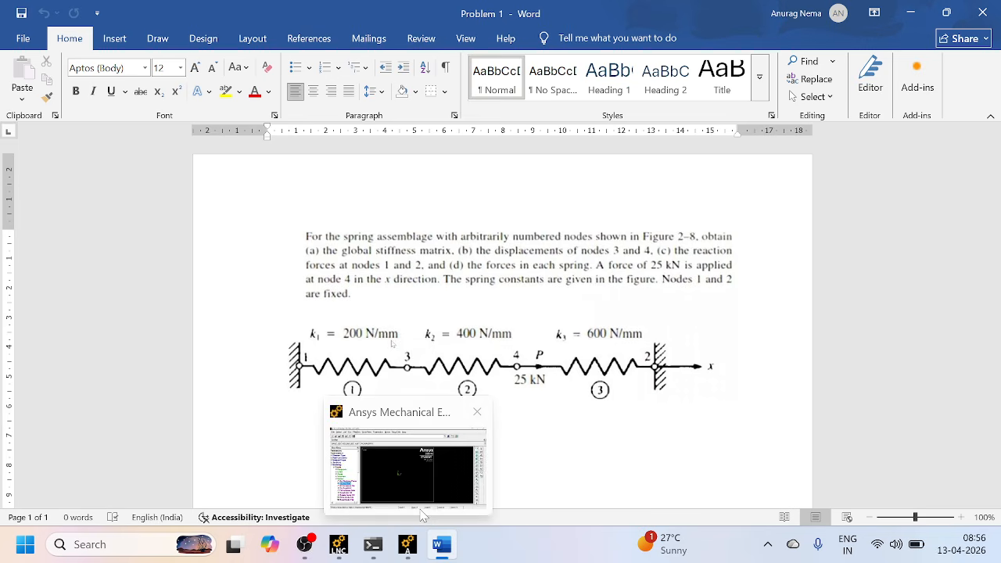
left_click(423, 492)
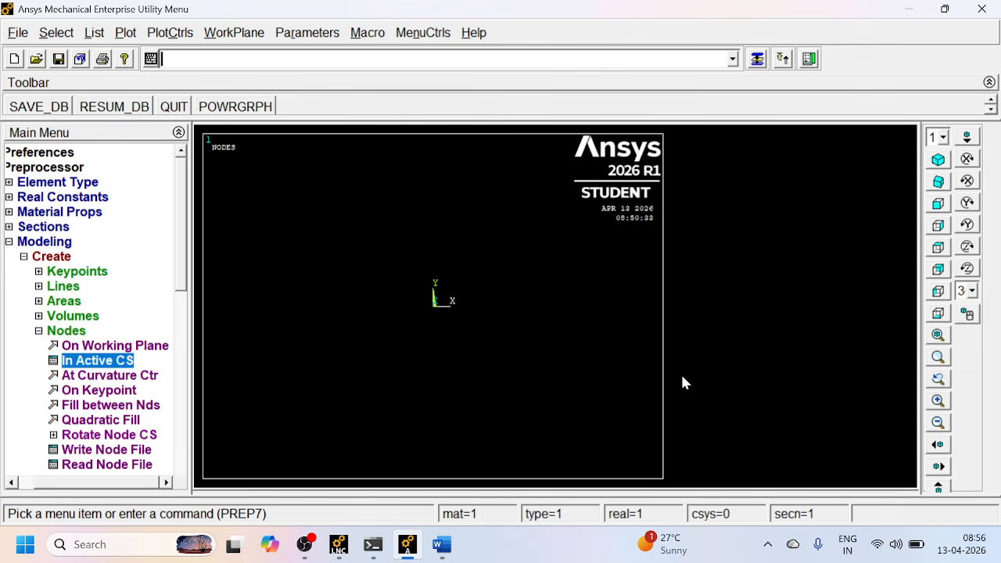
Create node 1 in the active coordinate system at X 0, Y 0, Z 0.
left_click(101, 362)
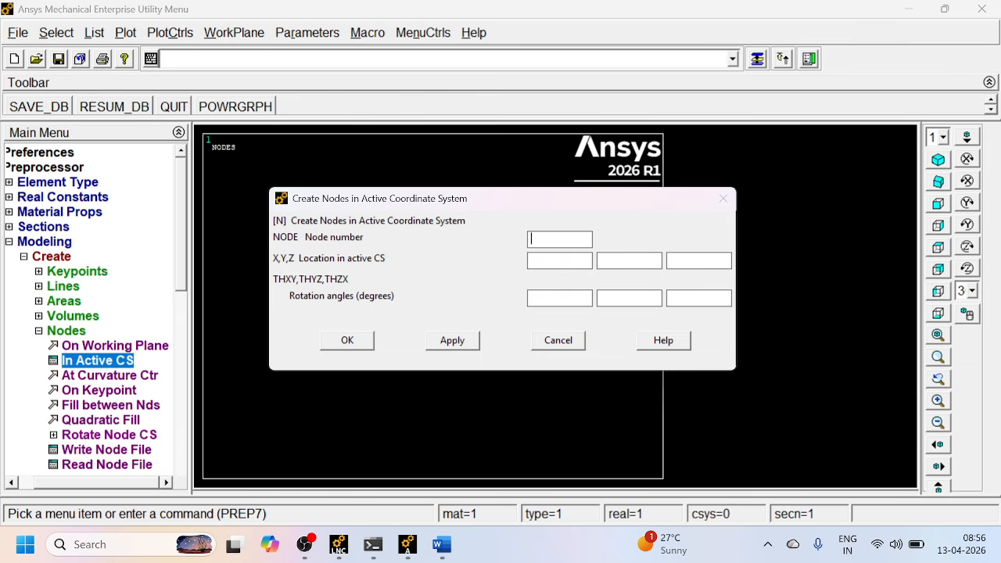
type("1")
key("Tab")
type("0")
key("Tab")
type("0")
key("Tab")
type("0")
left_click(448, 341)
Create node 3 at X 1, node 4 at X 2, and node 2 at the same spacing beyond node 4 along X.
type("3")
left_click(452, 344)
type("3")
key("Tab")
type("1")
left_click(462, 344)
type("4")
left_click(537, 260)
type("2")
left_click(347, 344)
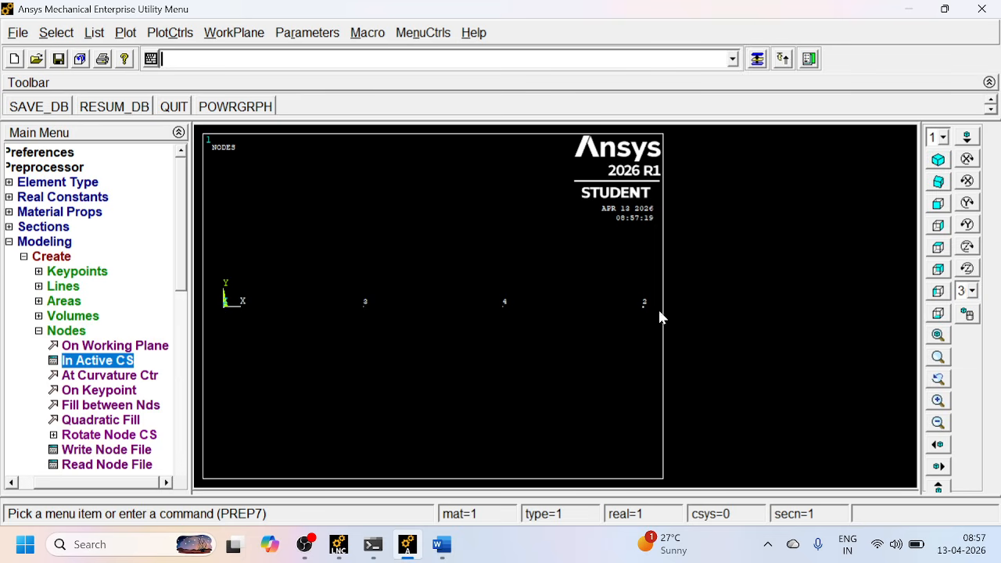
Create the first auto-numbered spring element through nodes 1 and 3.
left_click(39, 331)
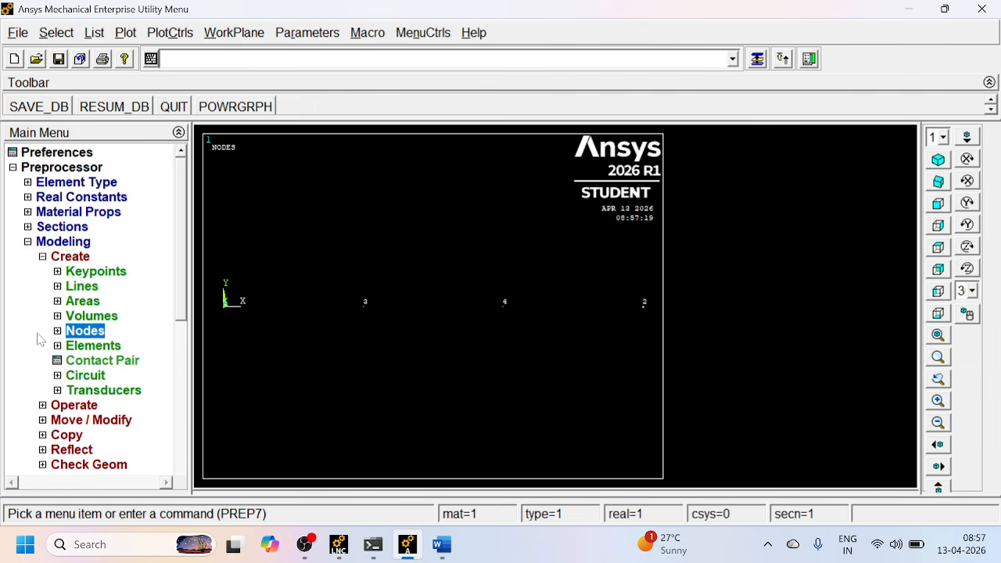
left_click(57, 346)
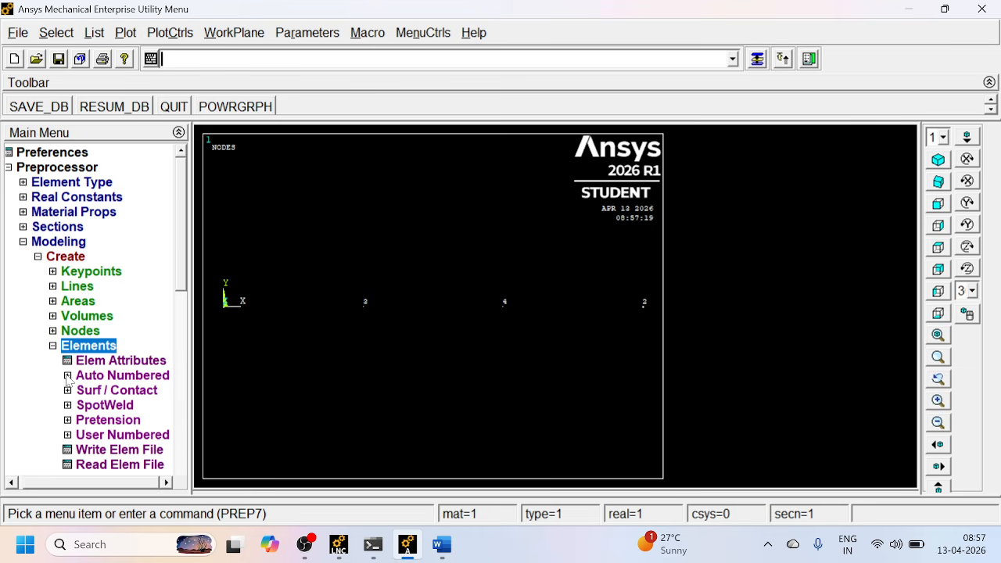
left_click(68, 379)
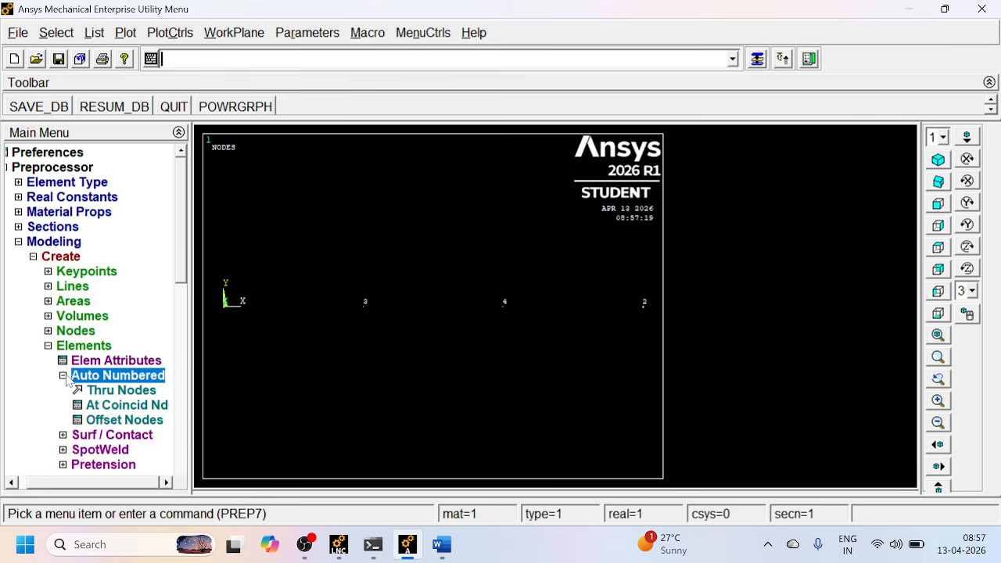
left_click(121, 391)
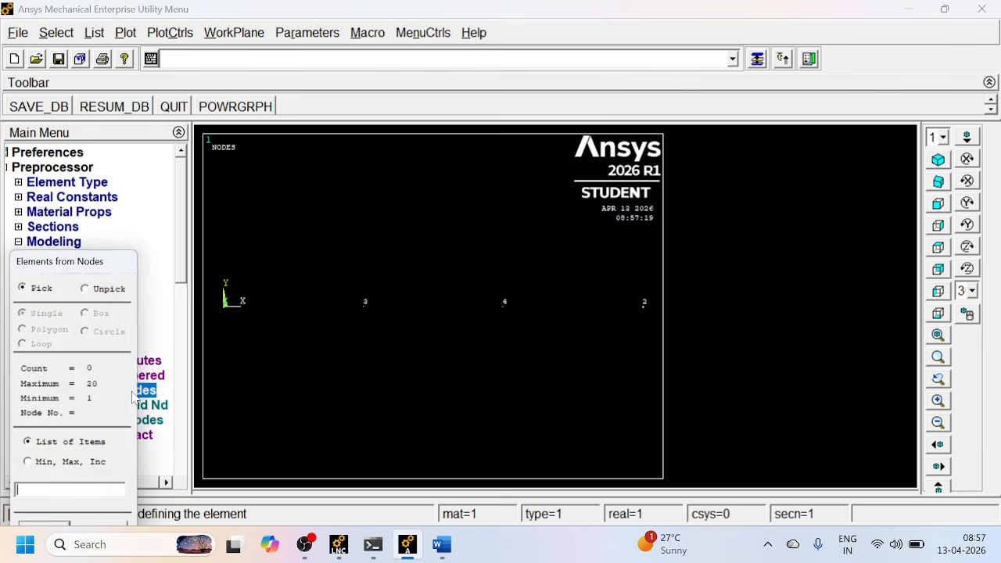
left_click(223, 313)
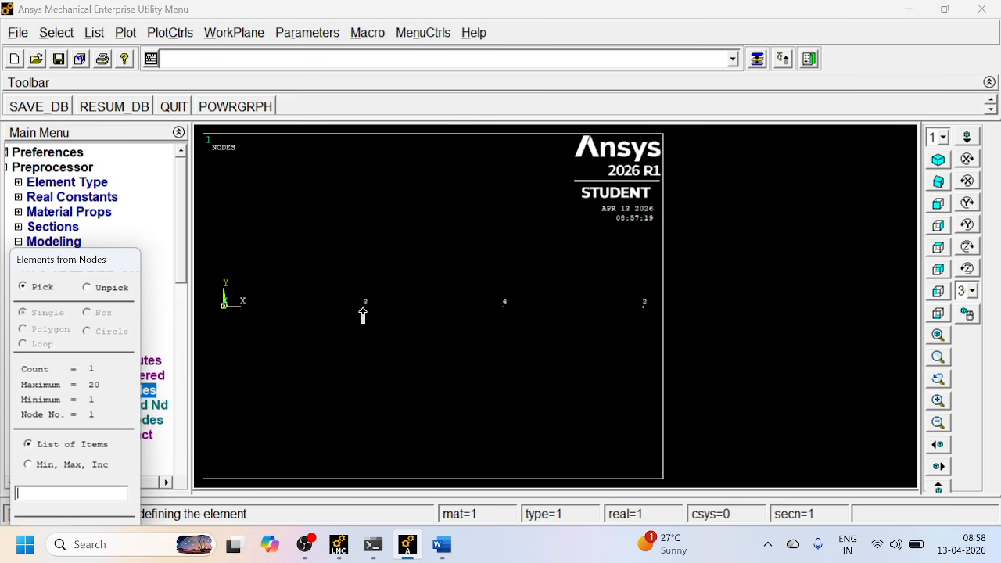
left_click(363, 310)
left_click_drag(99, 257, 101, 139)
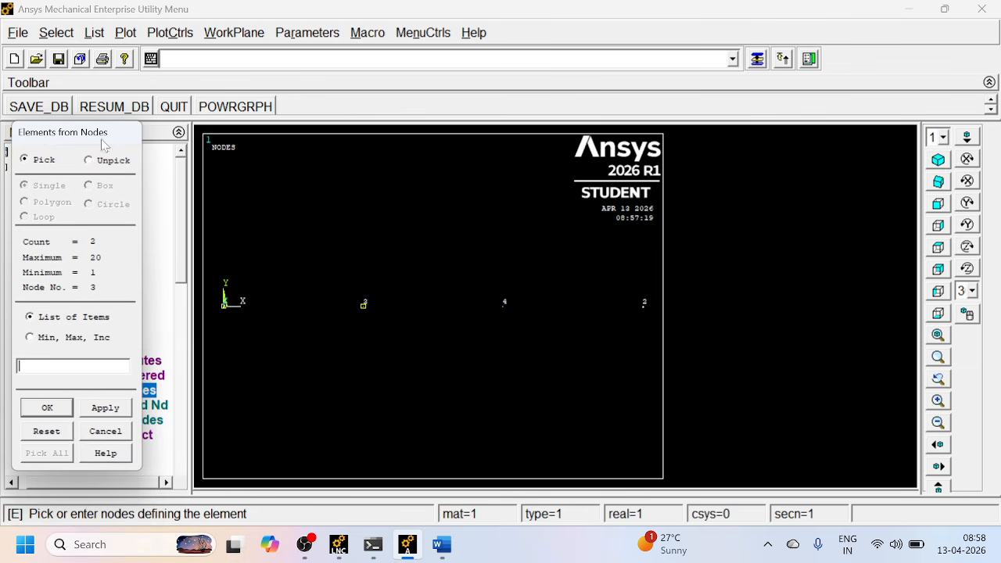
left_click(48, 408)
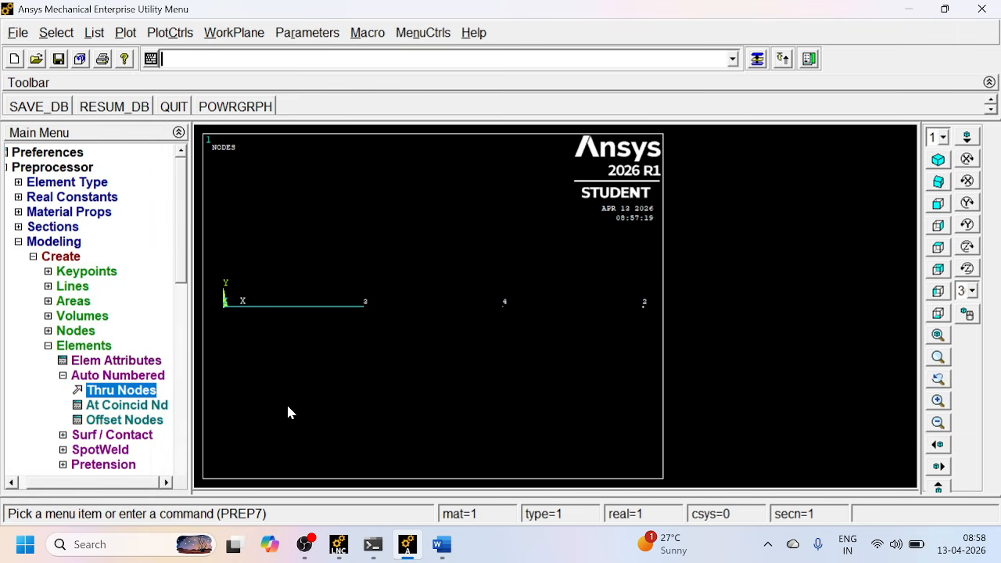
Create the second spring element through nodes 3 and 4.
left_click(110, 391)
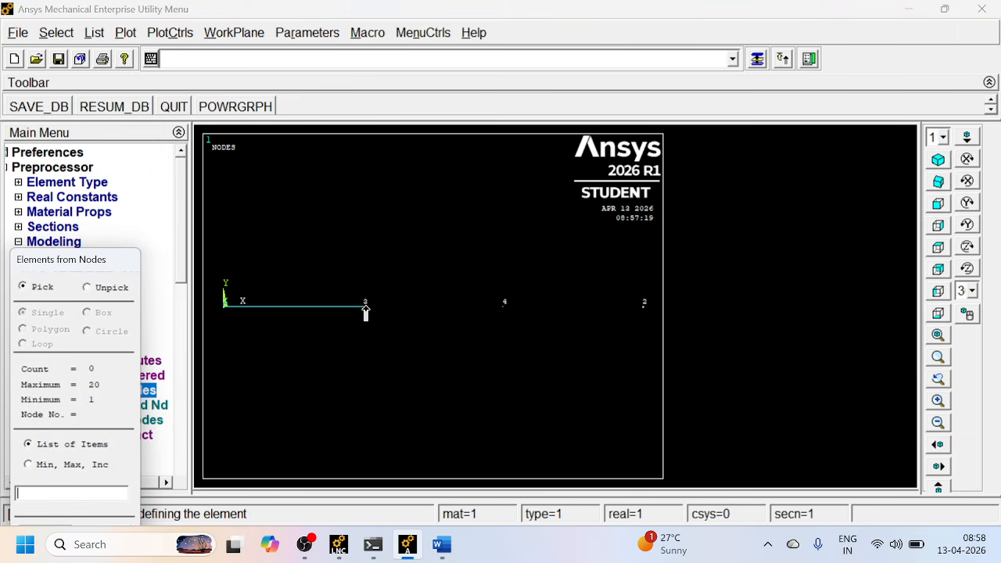
left_click(365, 305)
left_click(505, 306)
left_click_drag(78, 261, 78, 167)
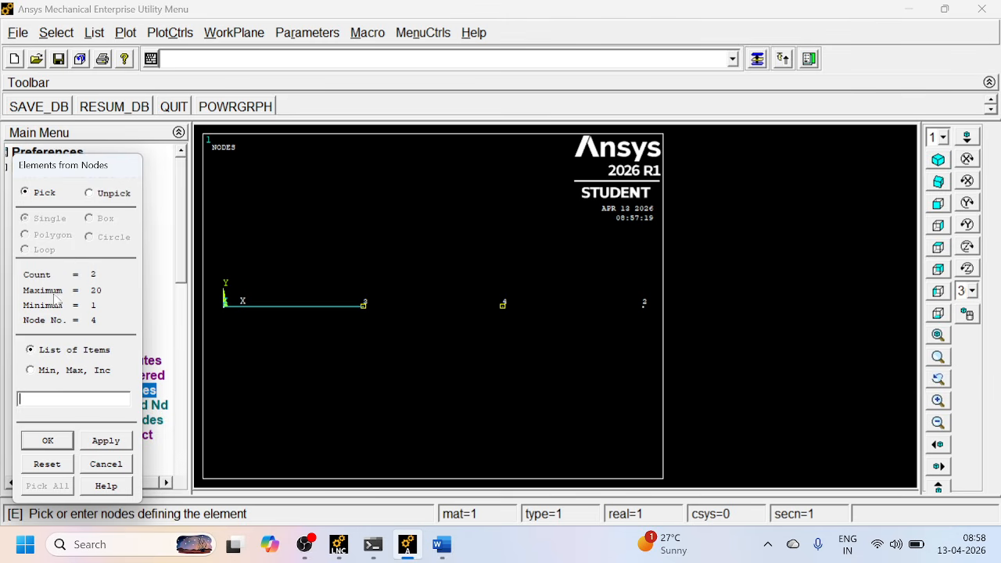
left_click(48, 441)
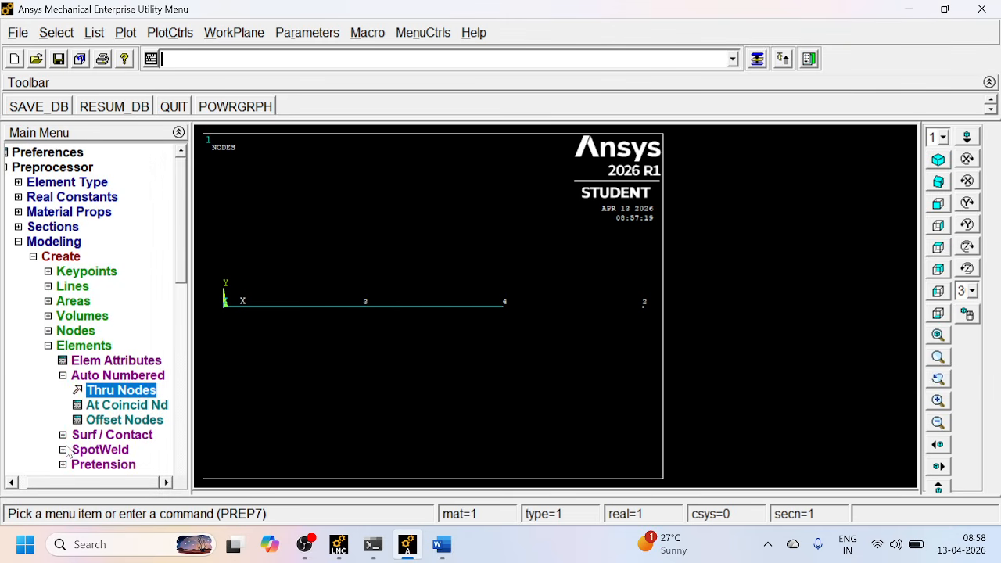
Create the third spring element through nodes 4 and 2.
left_click(114, 389)
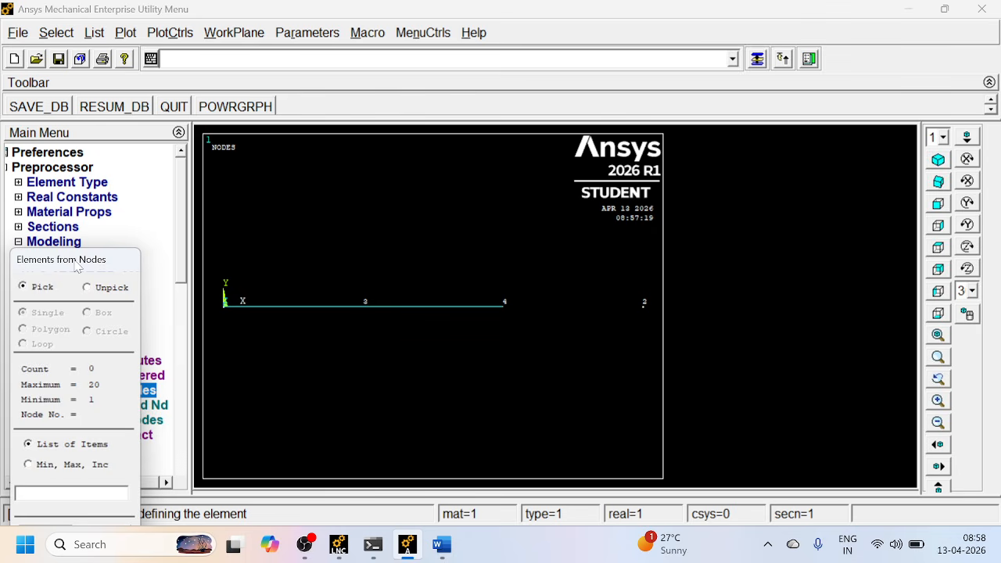
left_click_drag(77, 265, 103, 172)
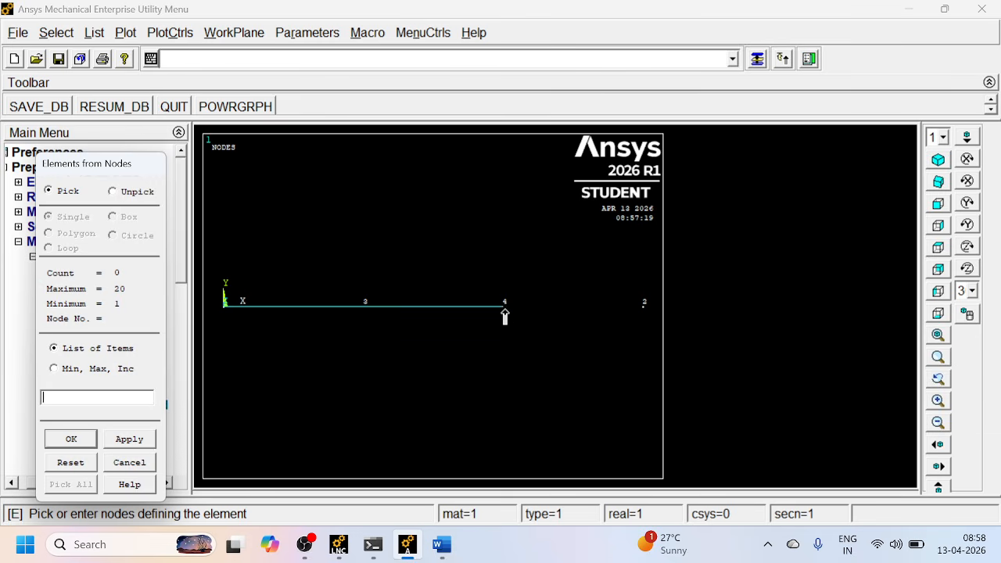
left_click(643, 304)
left_click(71, 440)
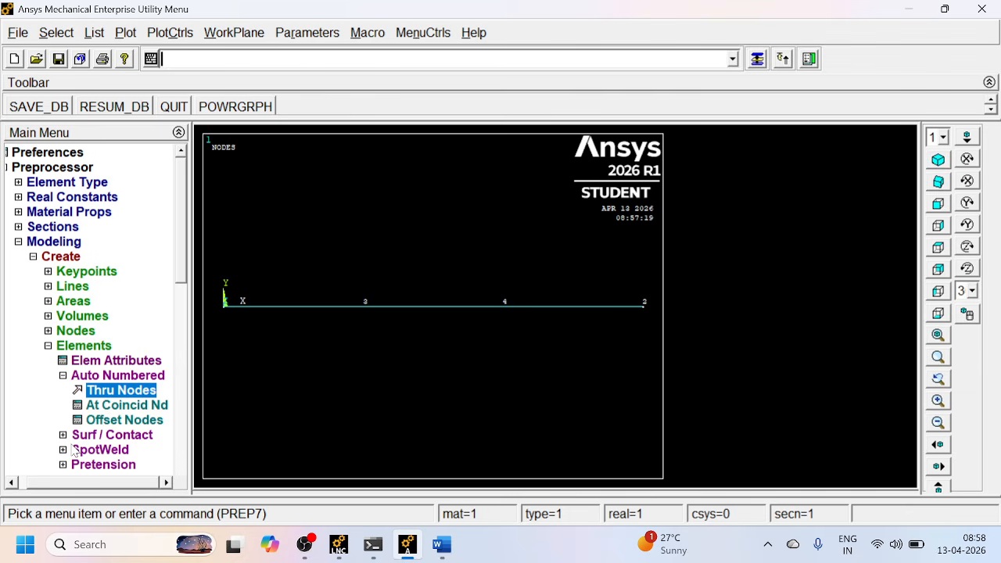
Open the load definition options for the model and check the supports and applied force in the Word problem.
left_click(48, 346)
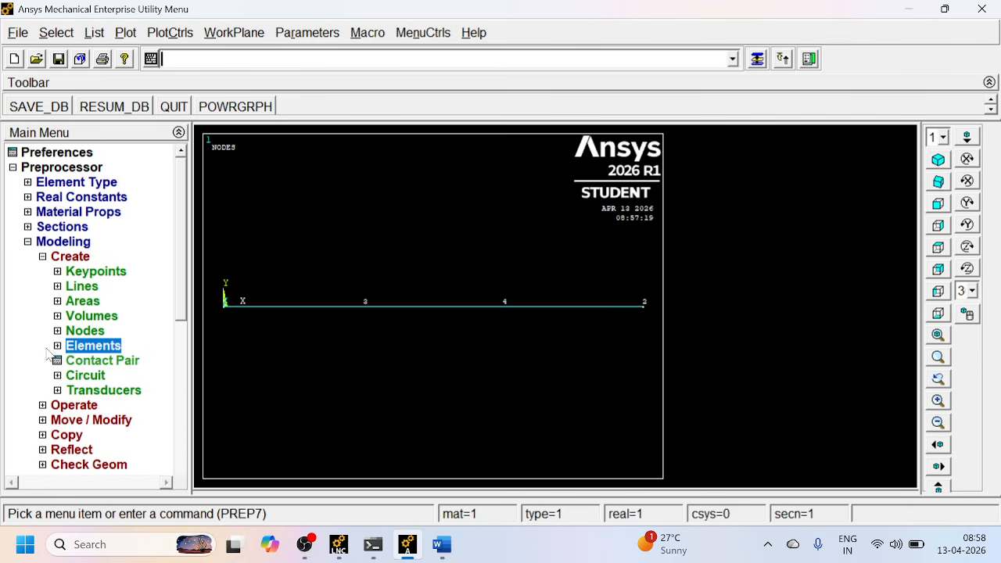
left_click(43, 258)
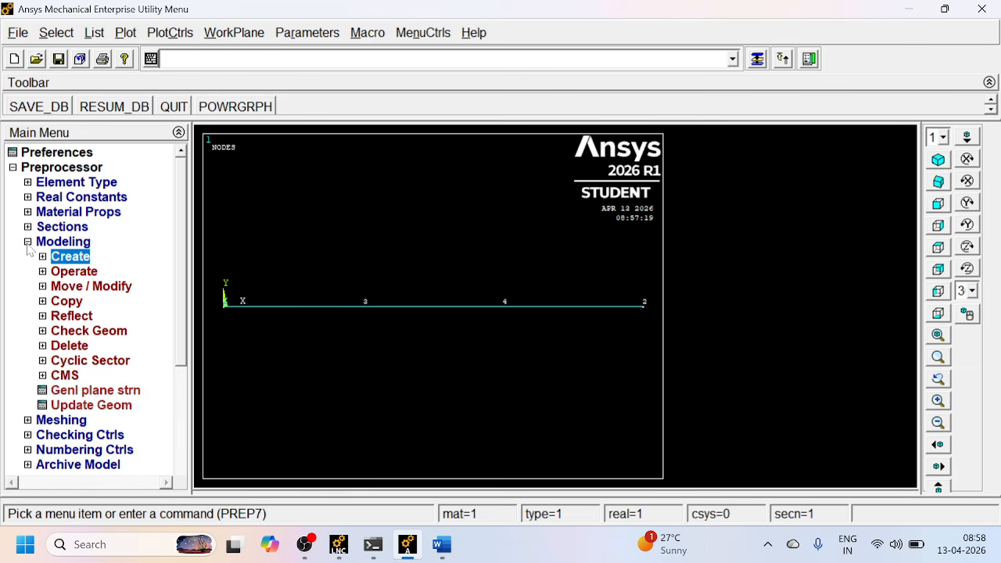
left_click(27, 242)
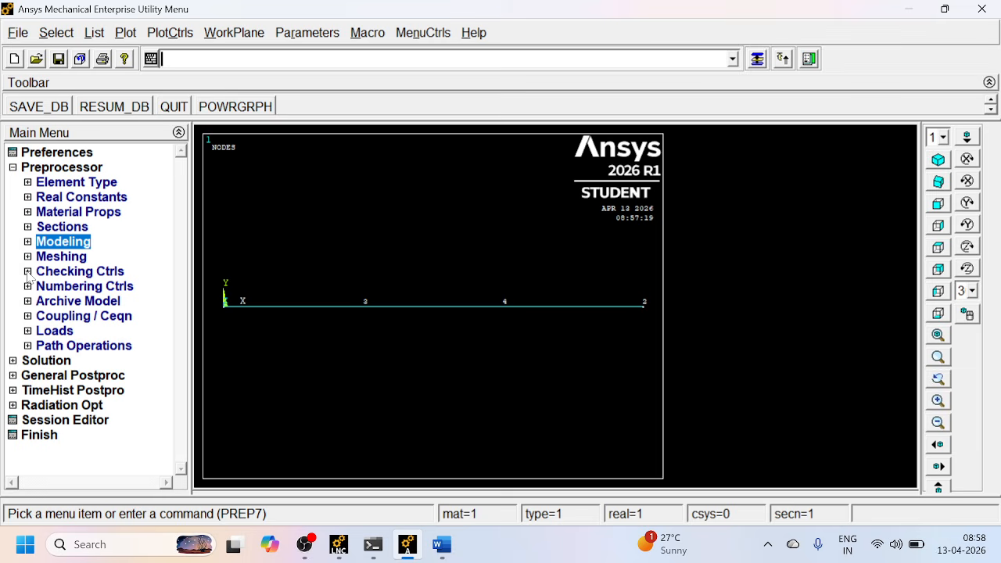
left_click(27, 331)
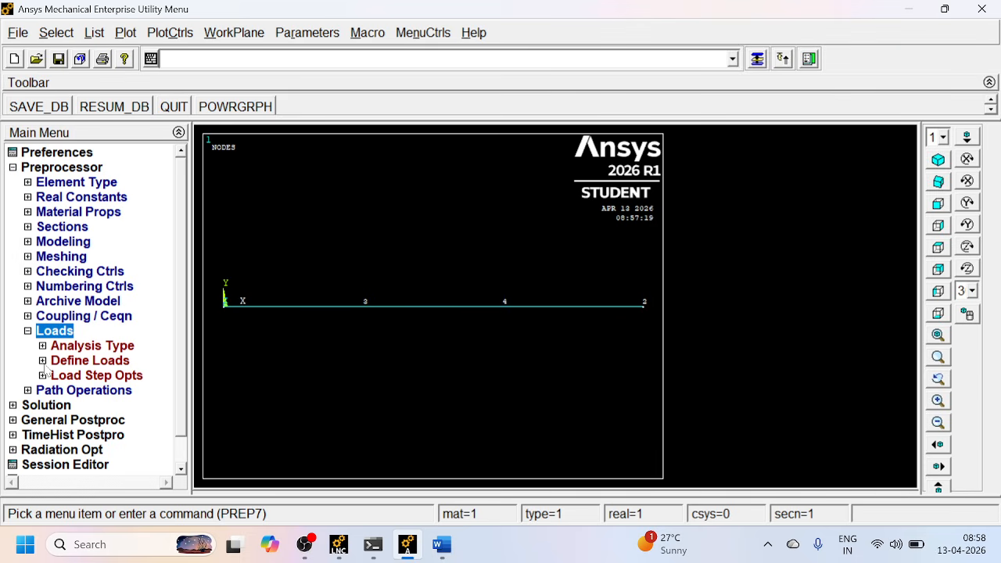
left_click(43, 363)
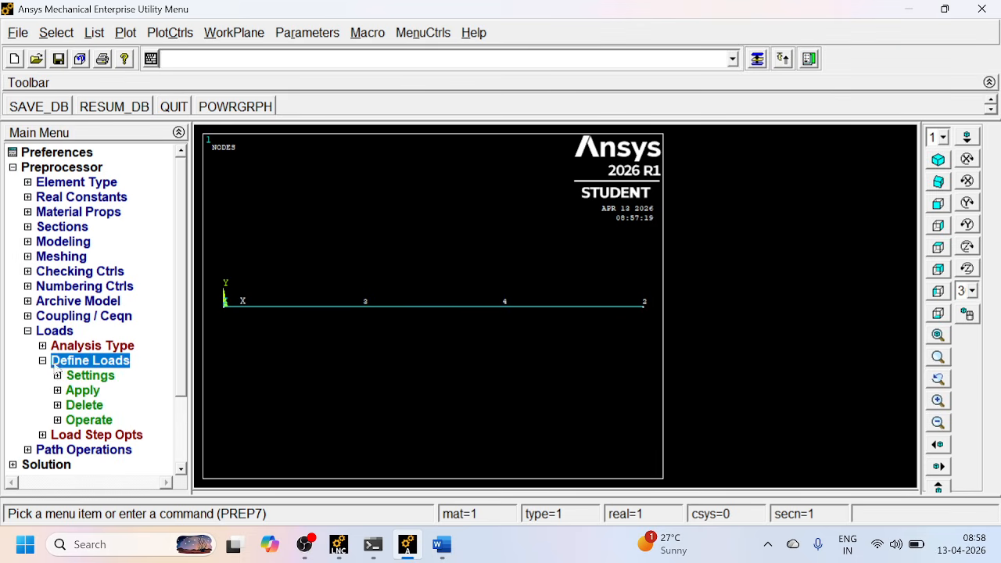
left_click(440, 544)
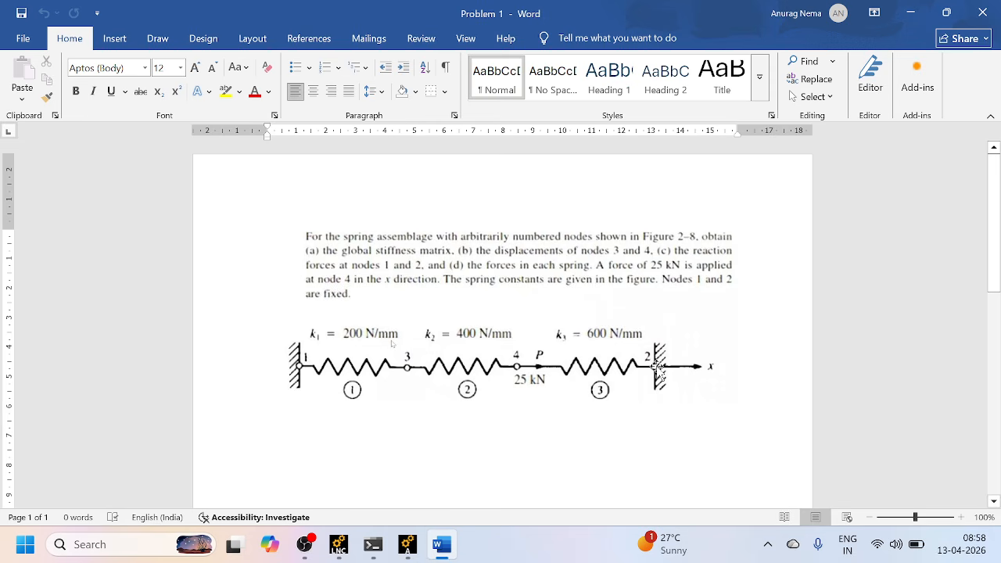
left_click(438, 541)
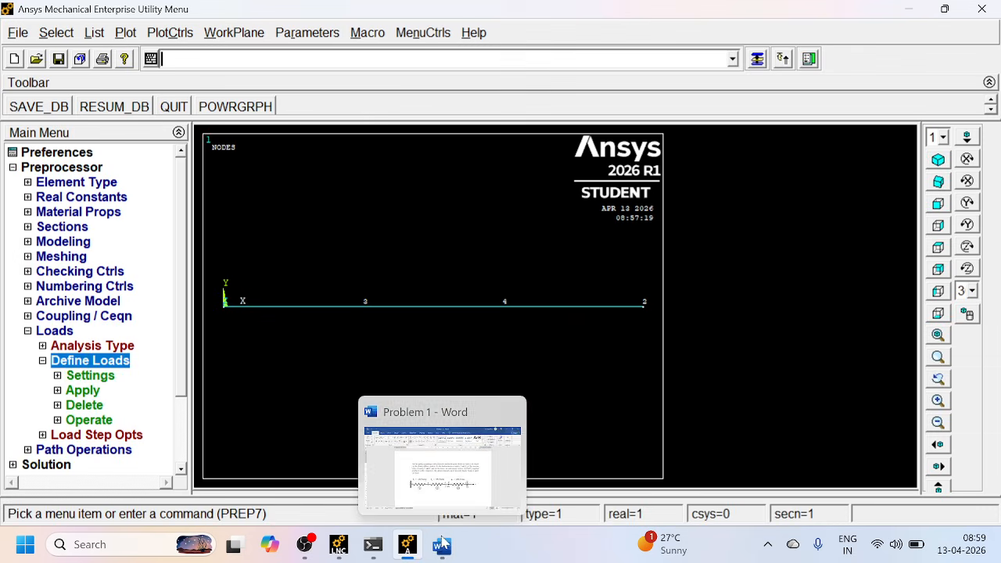
Start a structural displacement constraint on nodes and pick only node 2 at the far end of the spring chain.
left_click(57, 390)
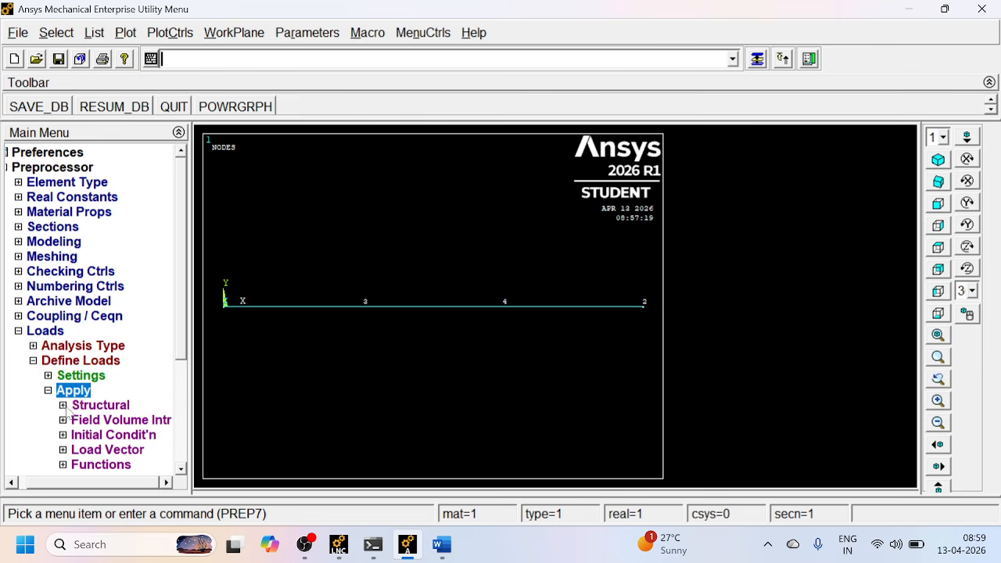
left_click(63, 406)
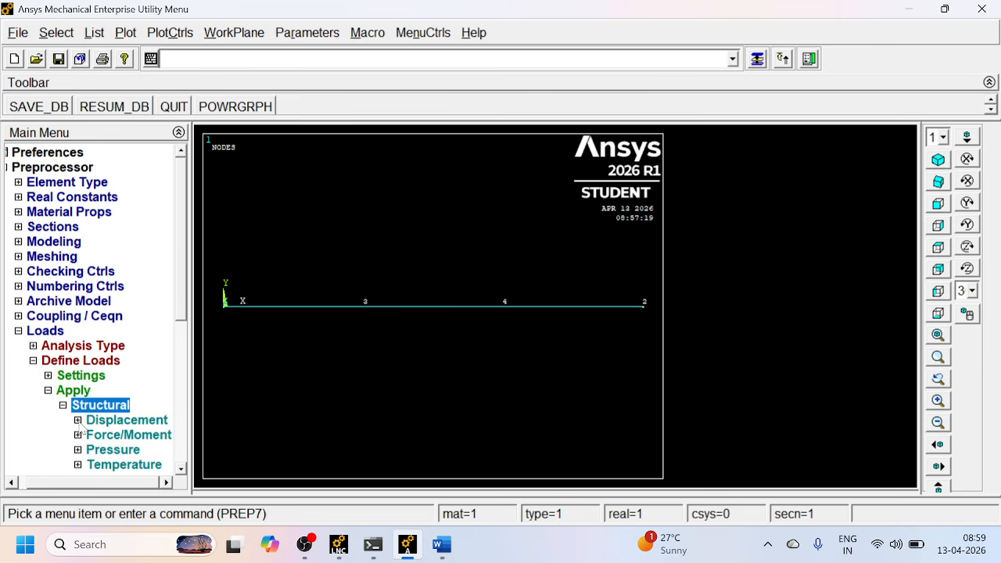
left_click(79, 421)
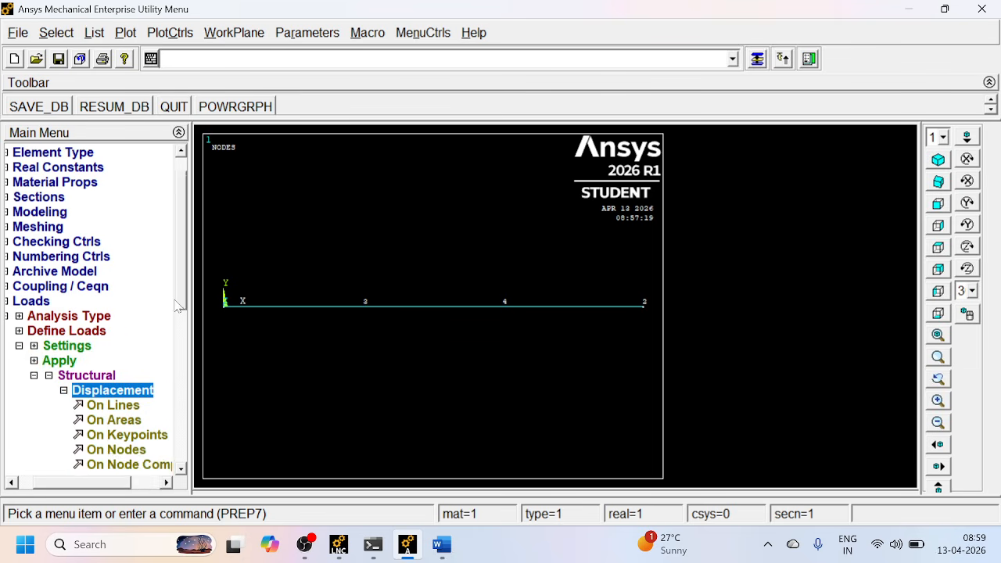
scroll(177, 305, "down", 4)
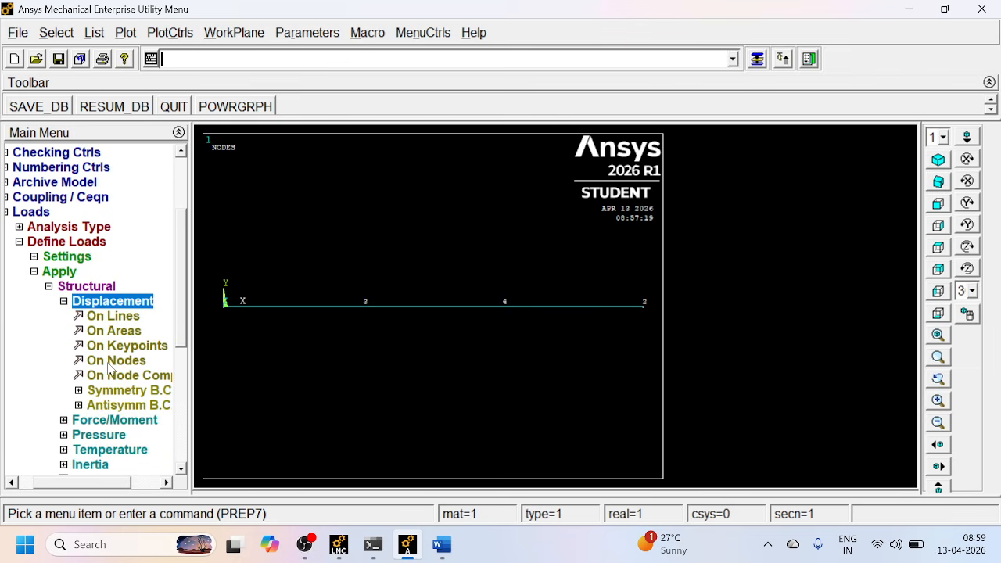
left_click(111, 361)
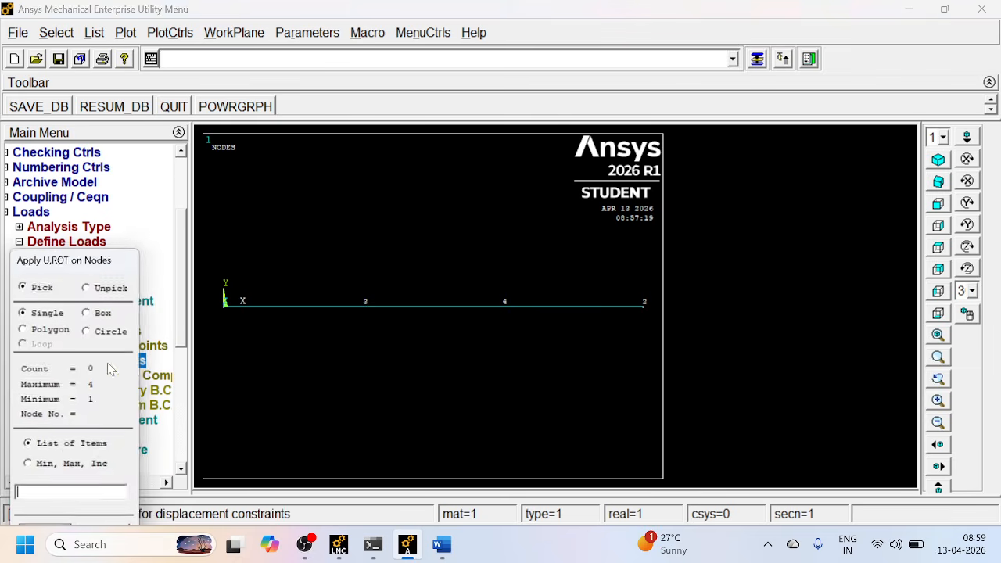
left_click(224, 307)
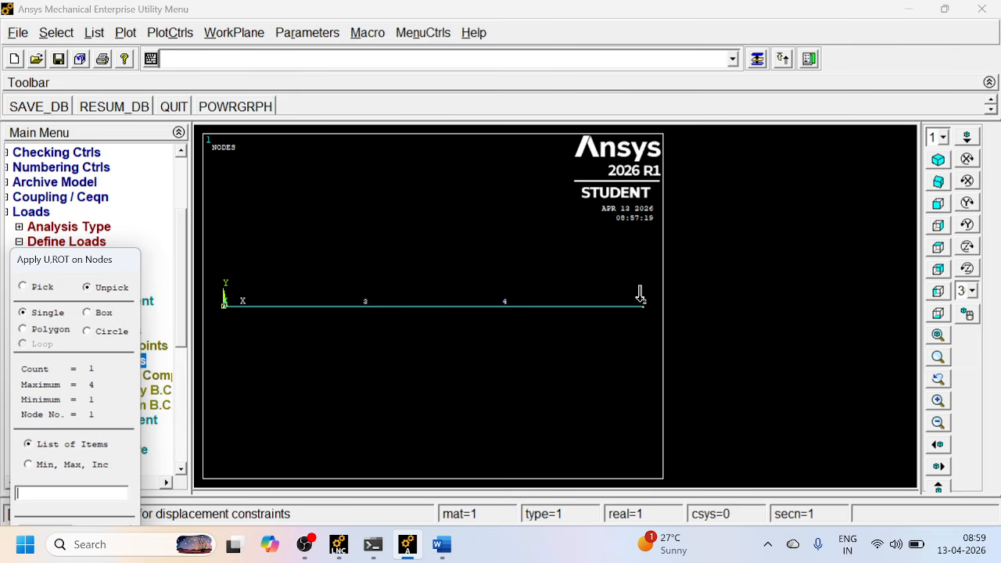
left_click(642, 303)
right_click(642, 301)
left_click(642, 308)
left_click_drag(74, 261, 77, 96)
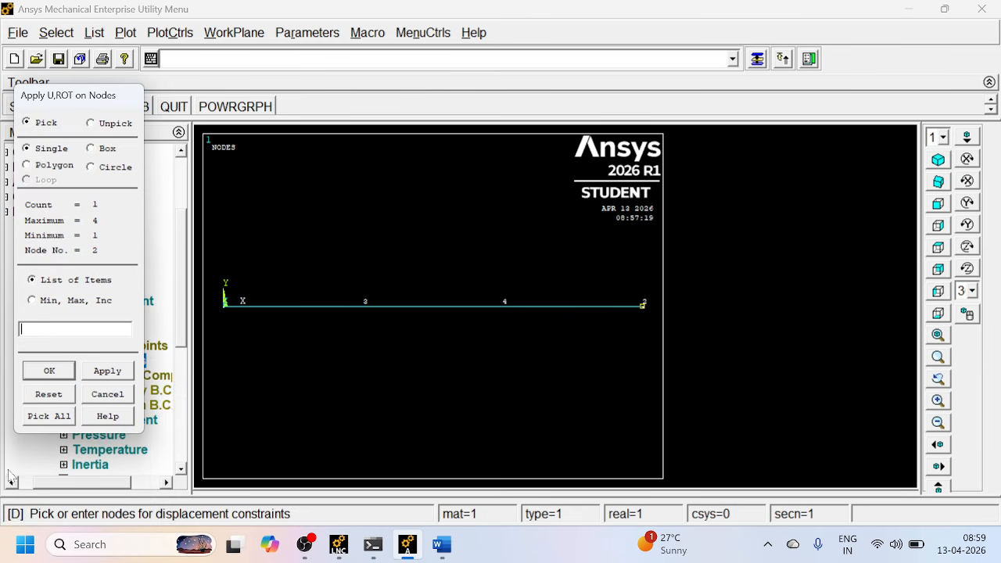
left_click(49, 371)
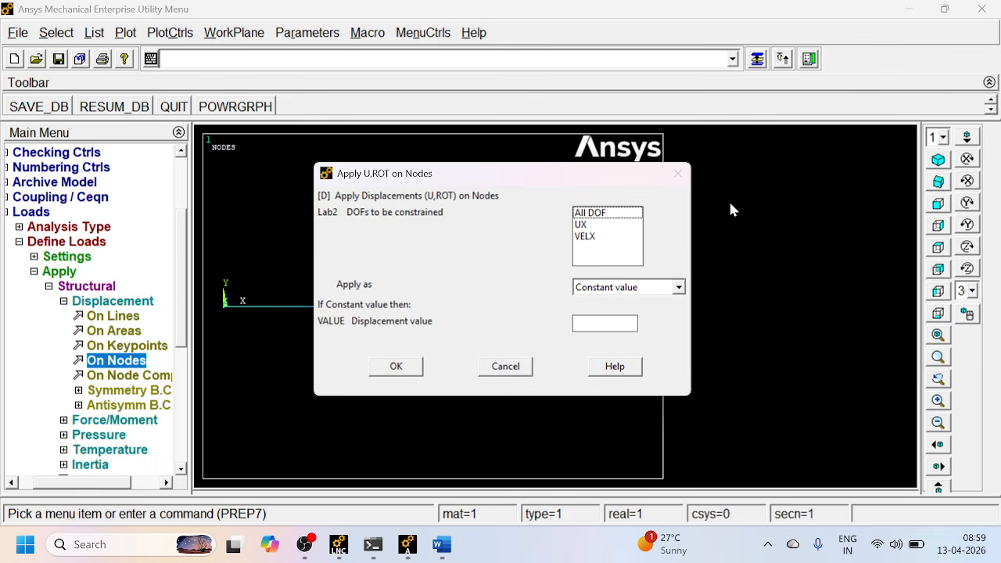
Constrain all degrees of freedom at node 2 with a constant displacement value of 0.
left_click(605, 214)
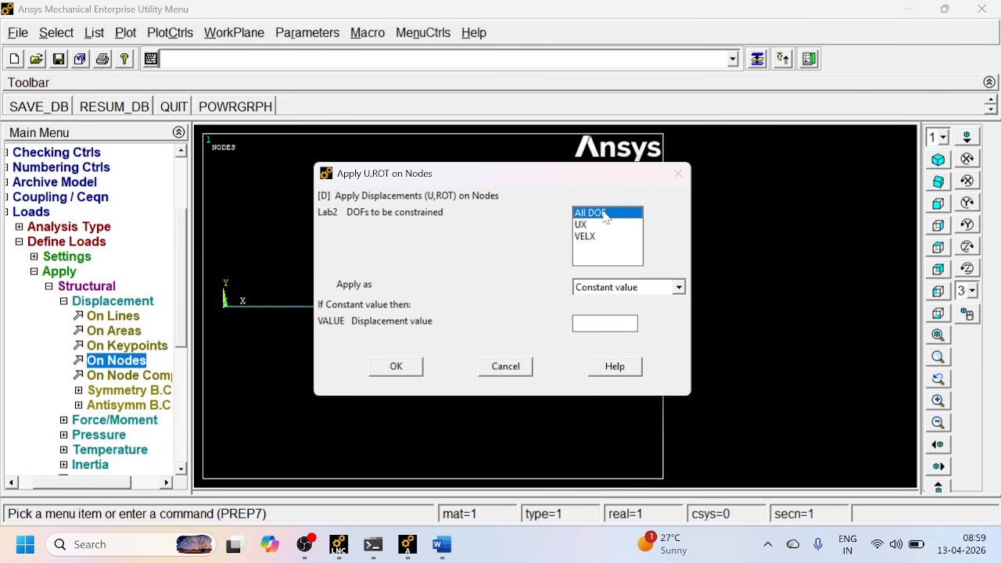
left_click(605, 323)
type("0")
left_click(401, 372)
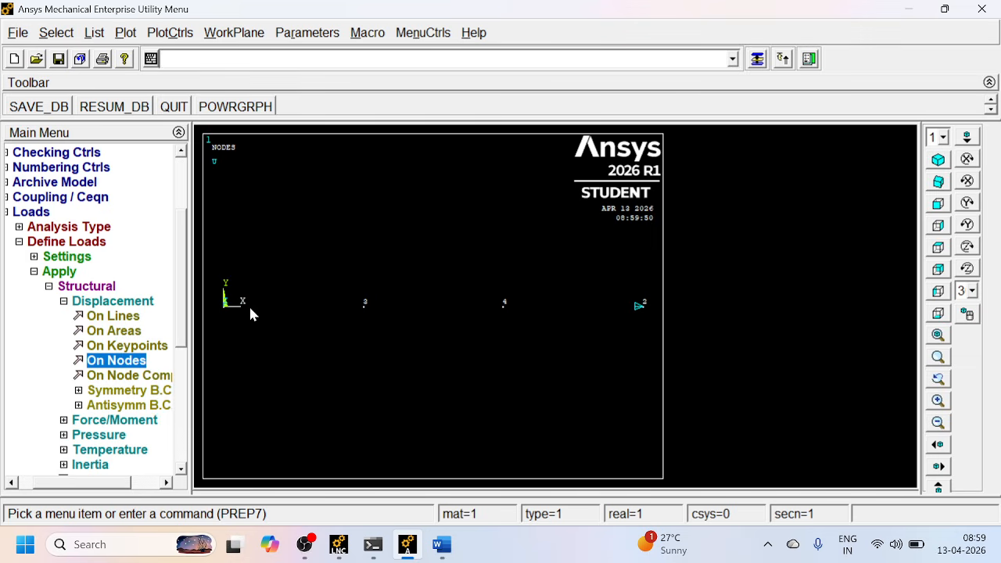
left_click(115, 364)
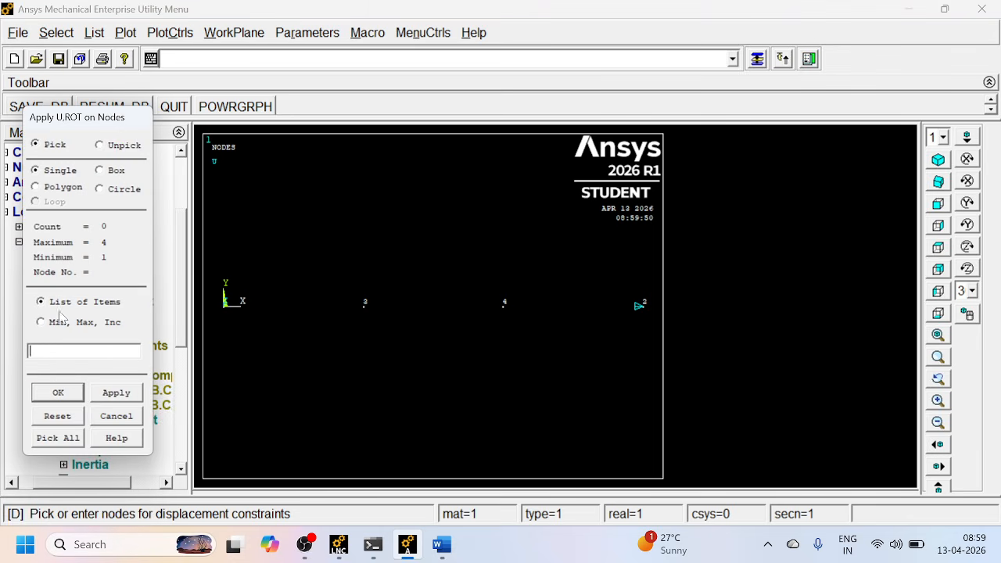
left_click(65, 397)
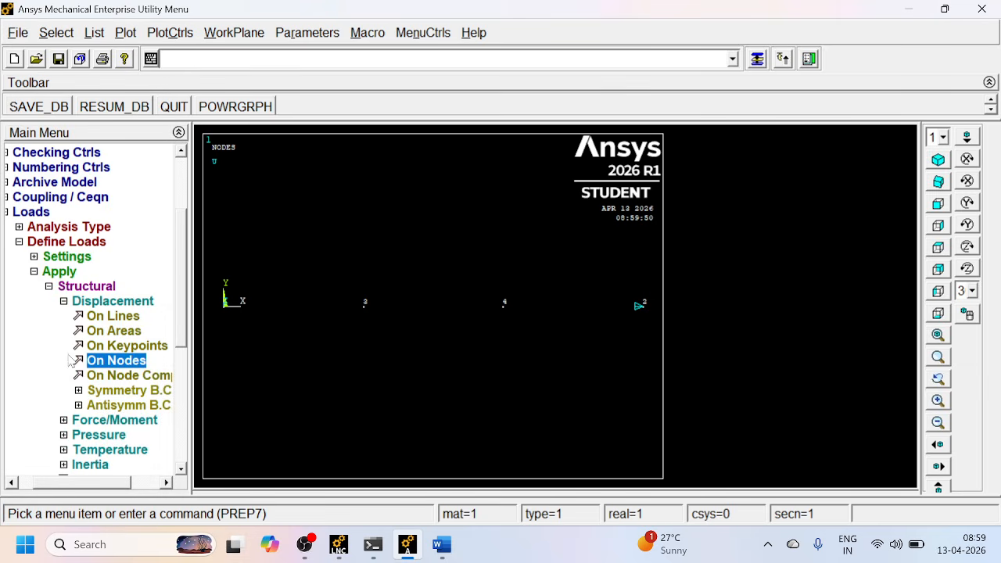
left_click(125, 360)
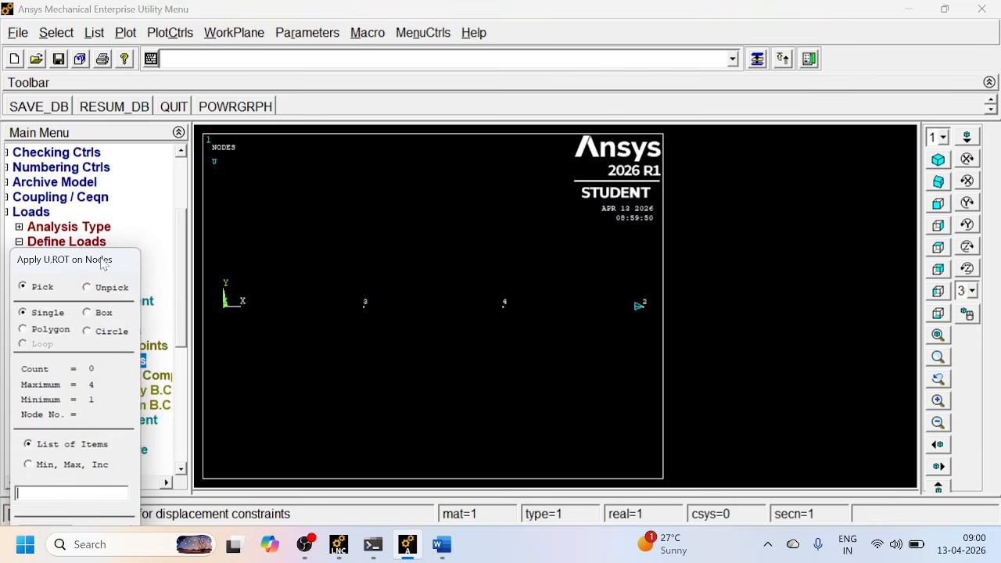
left_click(54, 393)
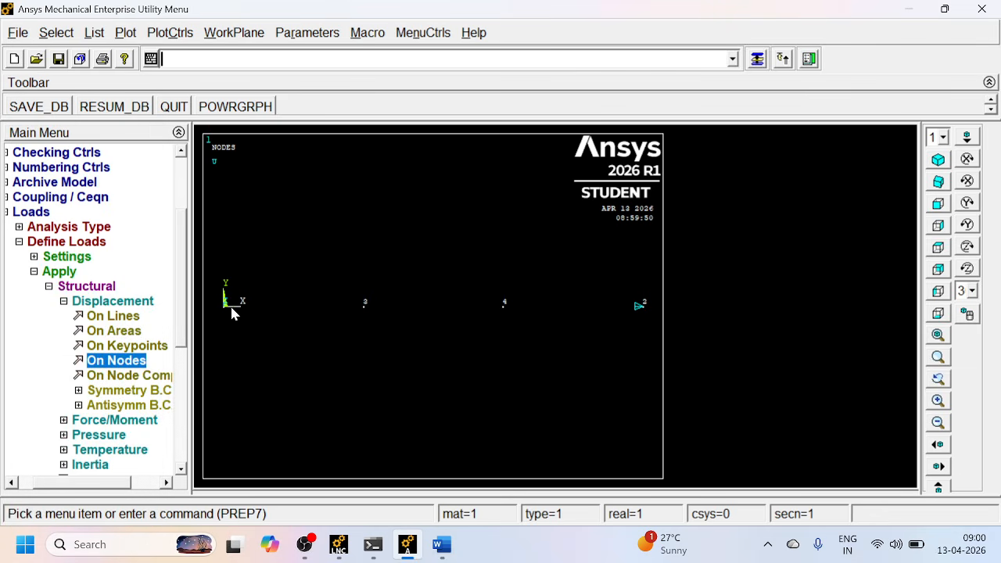
Display the nodes and elements together as a multi-plot.
scroll(535, 298, "up", 3)
left_click(126, 33)
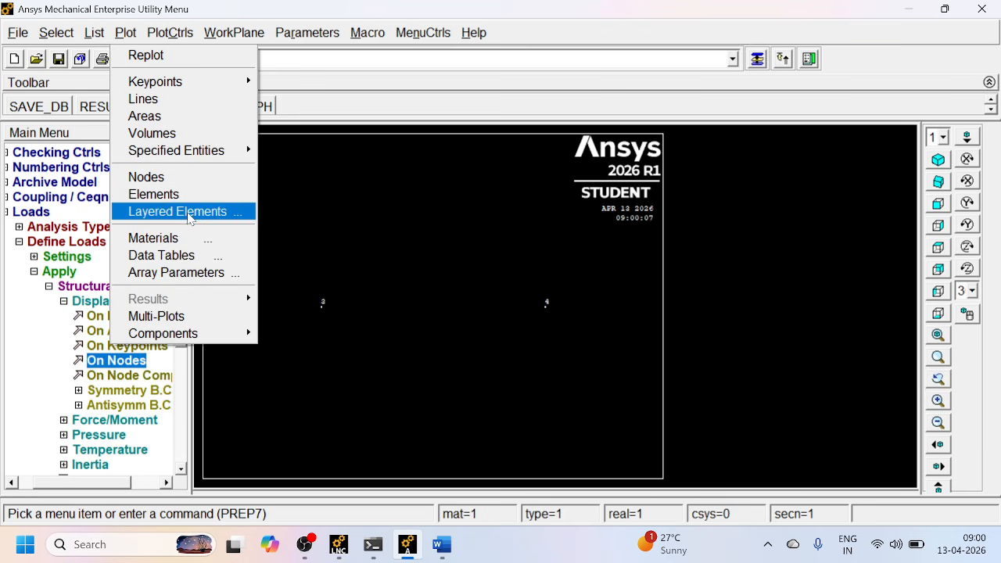
left_click(200, 317)
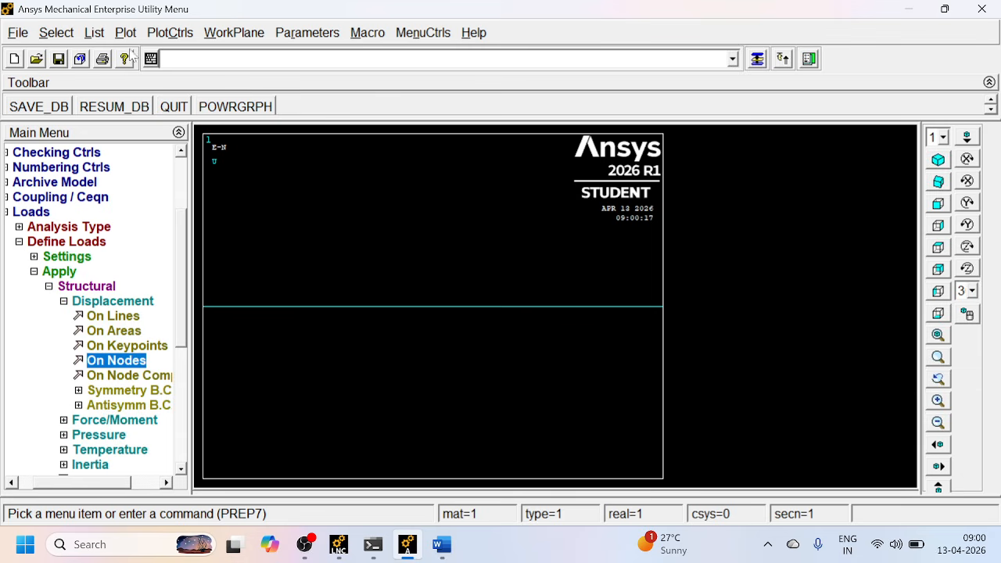
Turn on node numbers in the plot numbering controls and replot the model.
left_click(57, 35)
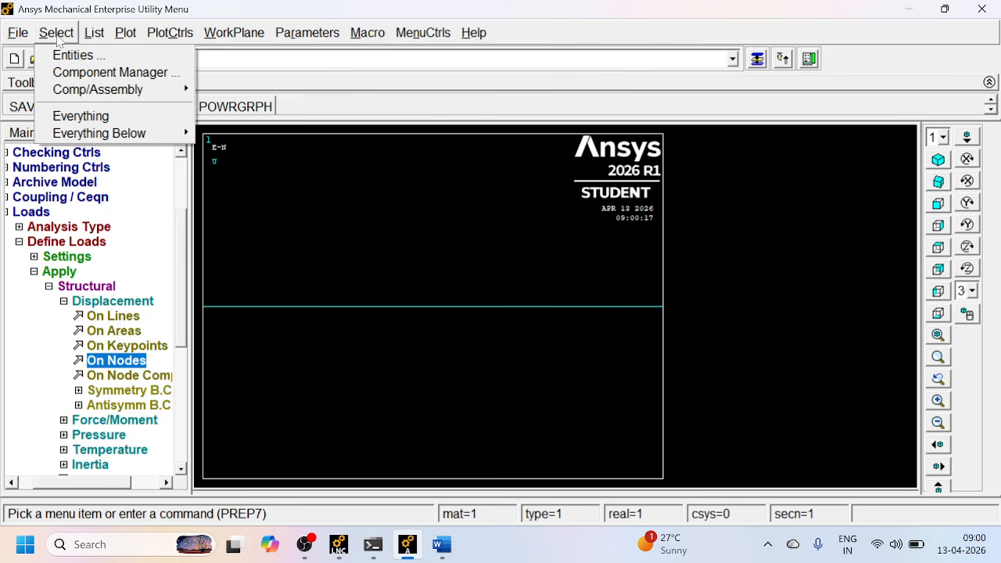
left_click(175, 35)
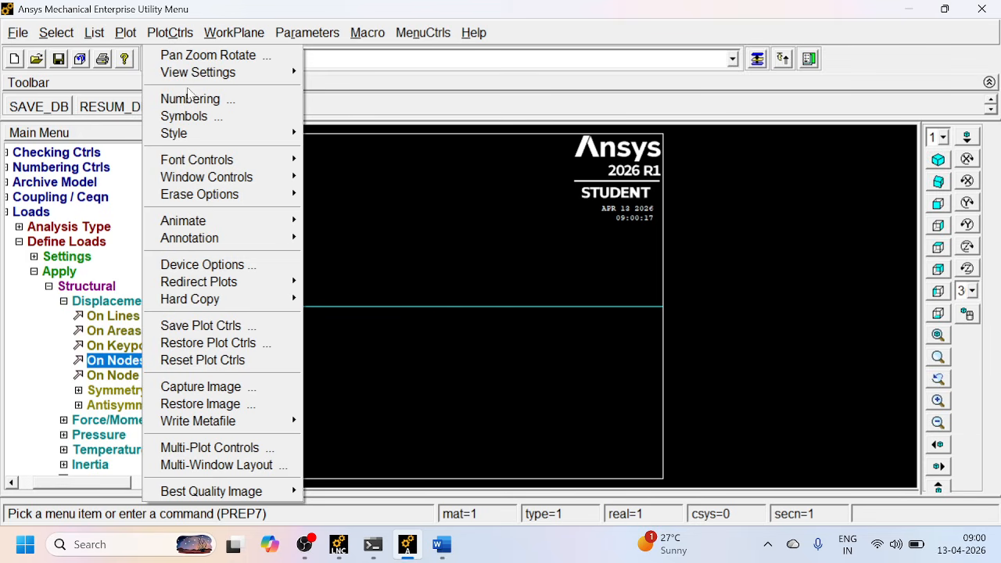
left_click(202, 109)
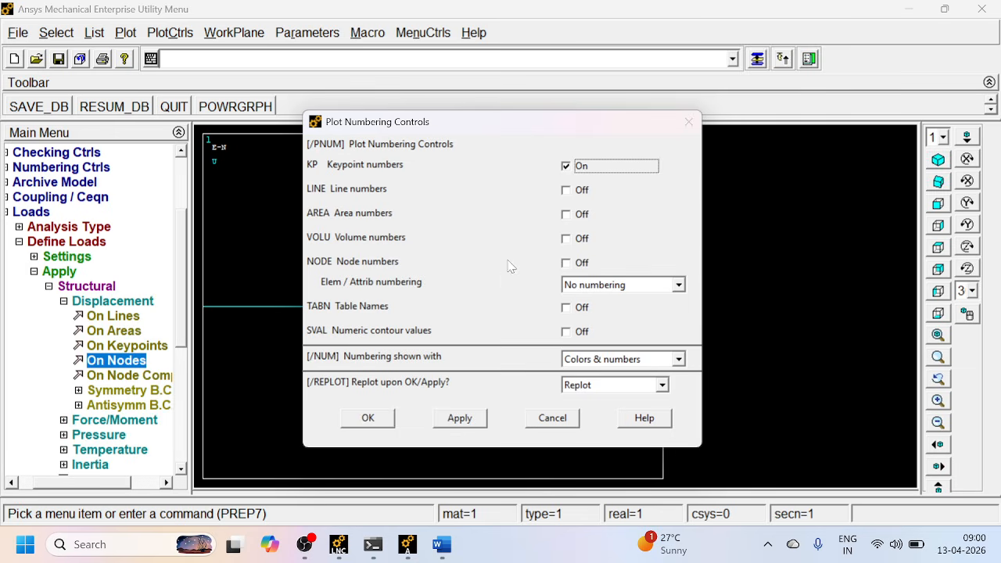
left_click(567, 264)
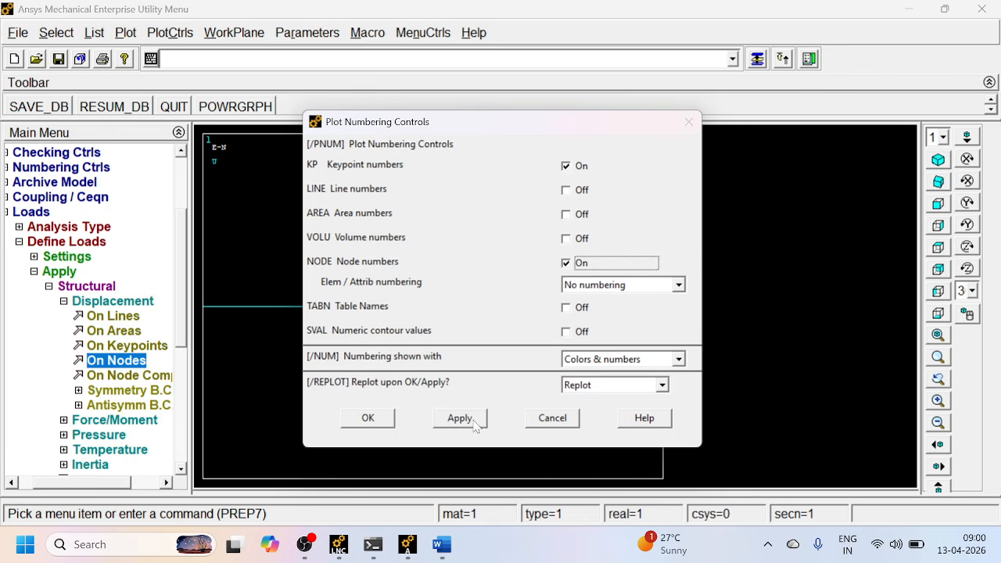
left_click(363, 421)
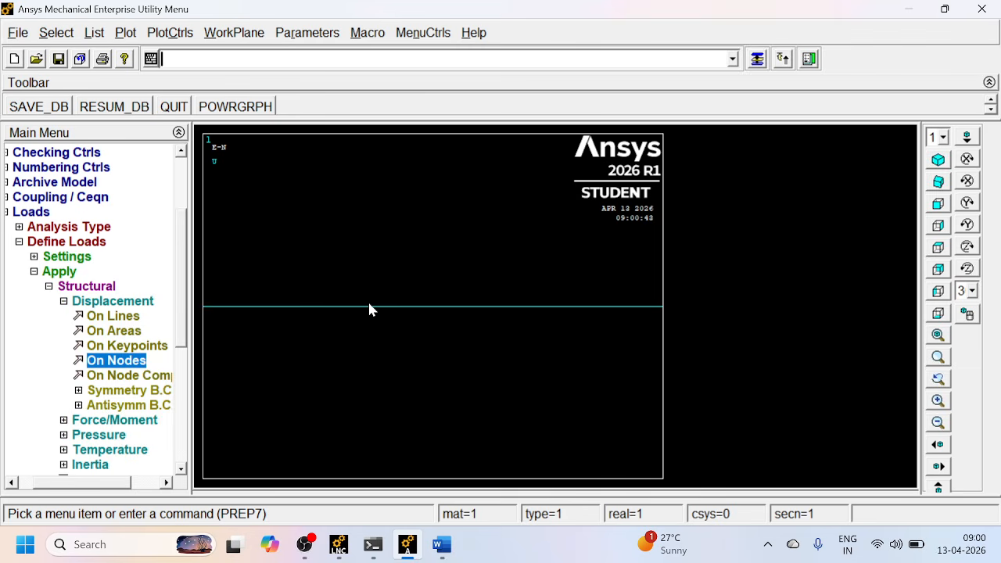
Redraw the multi-plot of the model and collapse the structural load options.
left_click(169, 34)
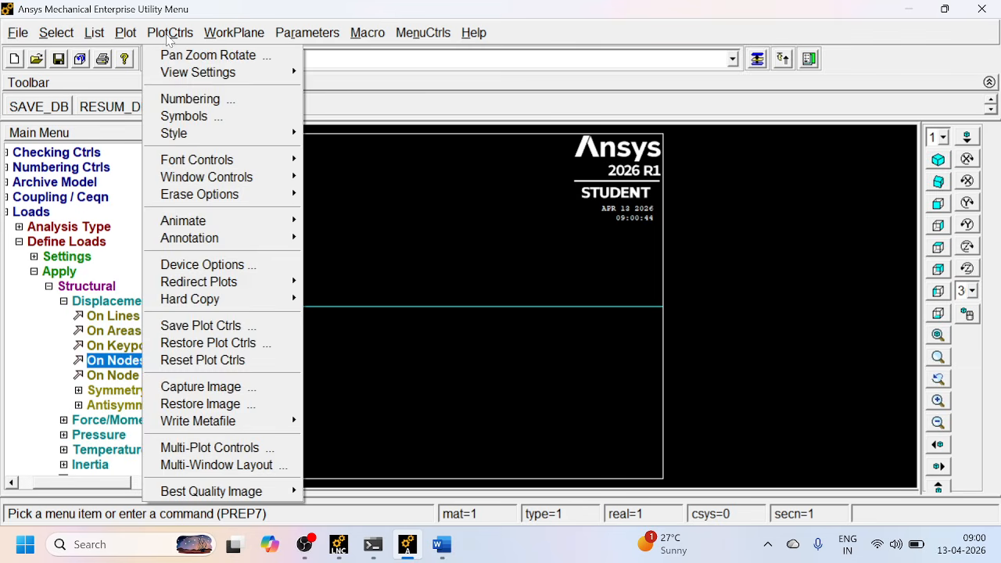
mouse_move(127, 34)
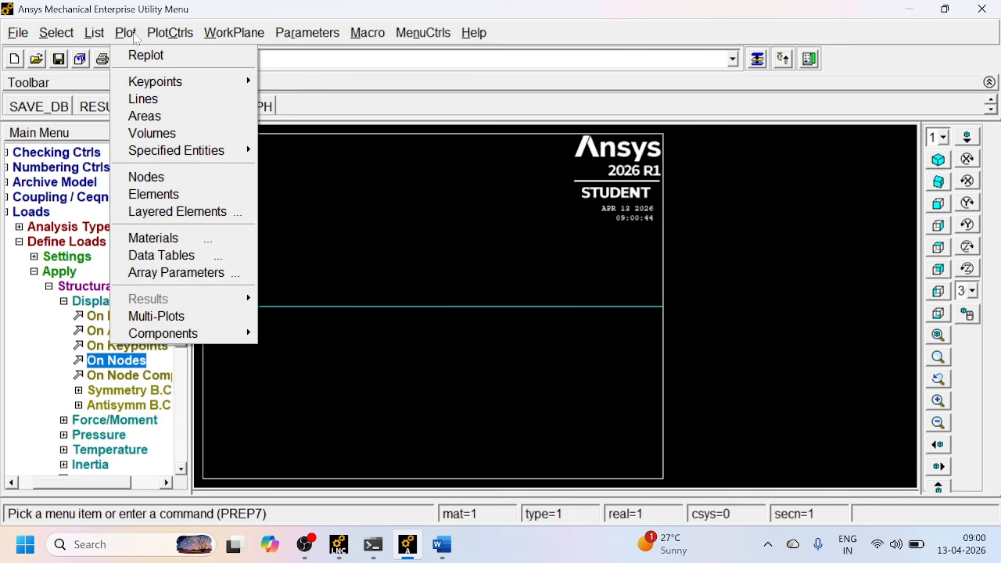
left_click(182, 317)
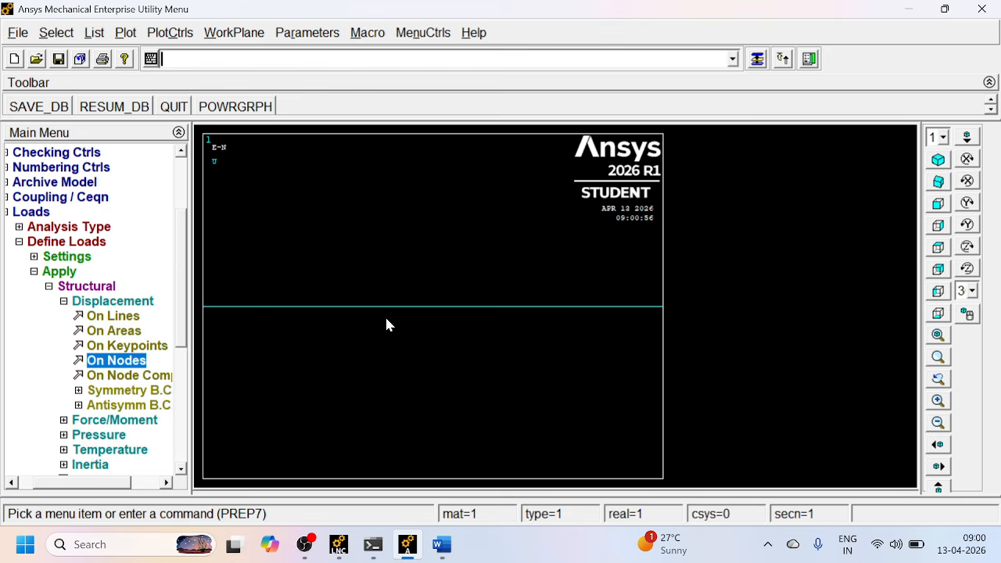
left_click(49, 288)
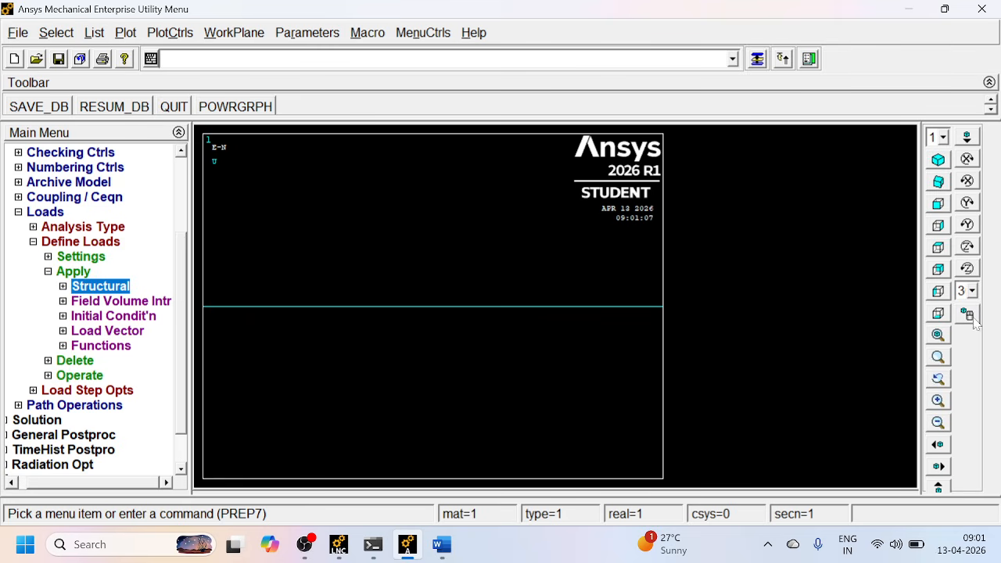
Replot the graphics window and try to go back to the previous zoom.
right_click(551, 337)
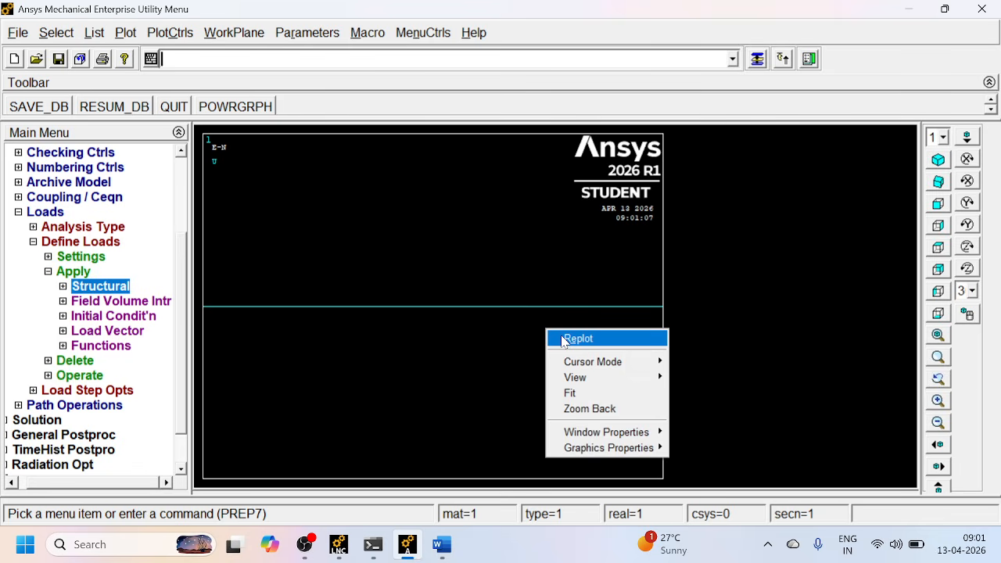
left_click(578, 339)
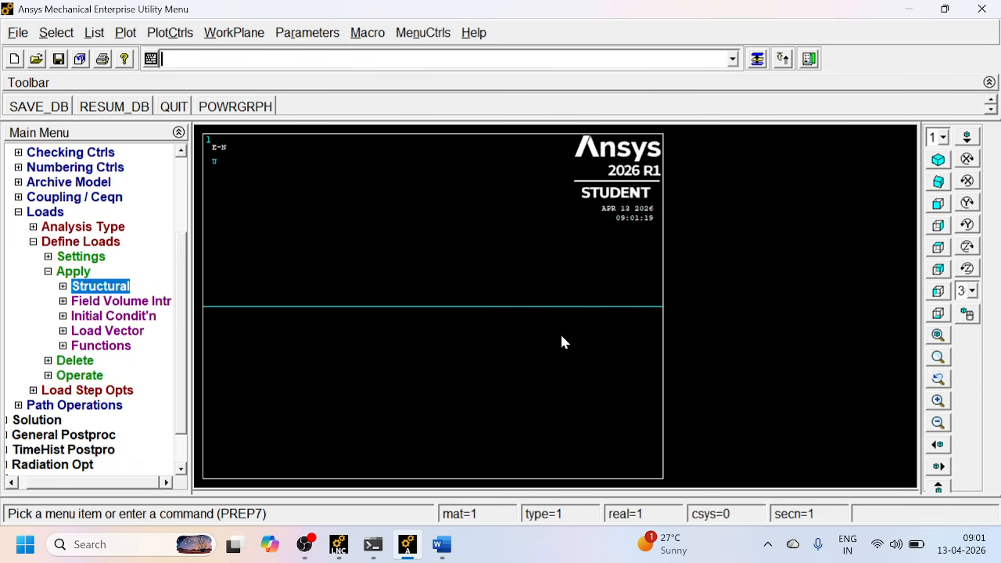
right_click(561, 340)
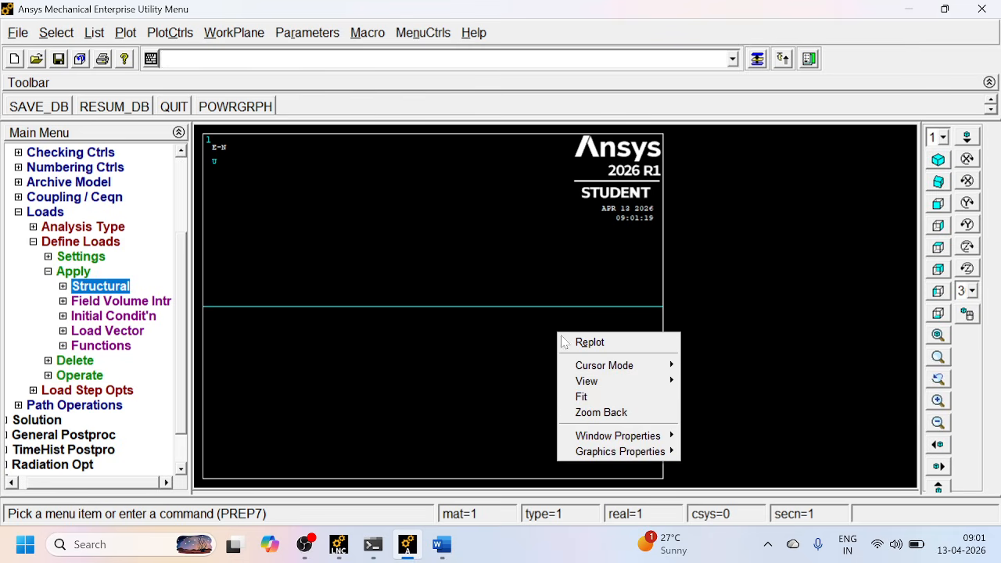
left_click(602, 413)
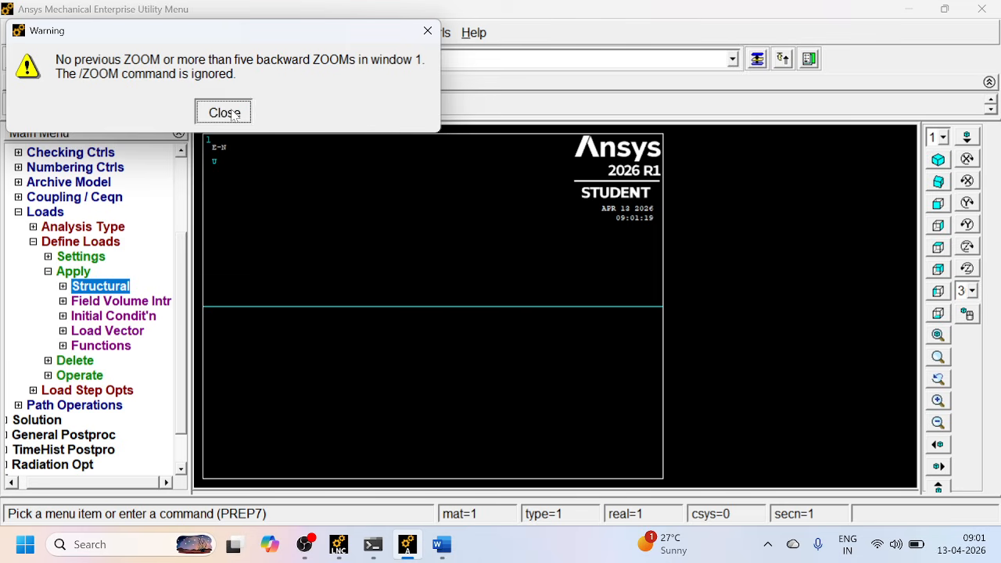
left_click(233, 115)
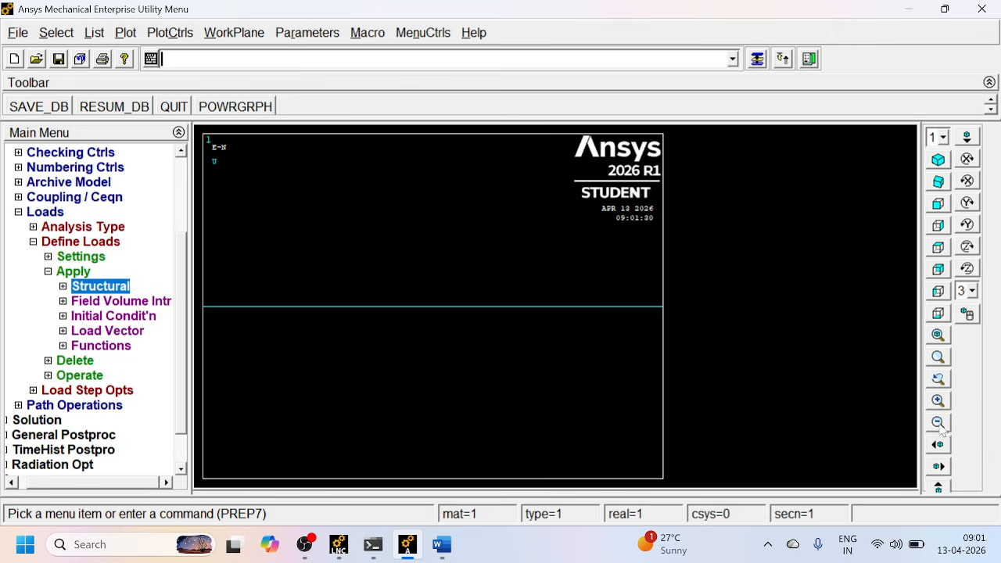
Try a box zoom on the springs and zoom out until the whole chain from node 1 to node 2 fits the view.
left_click(938, 358)
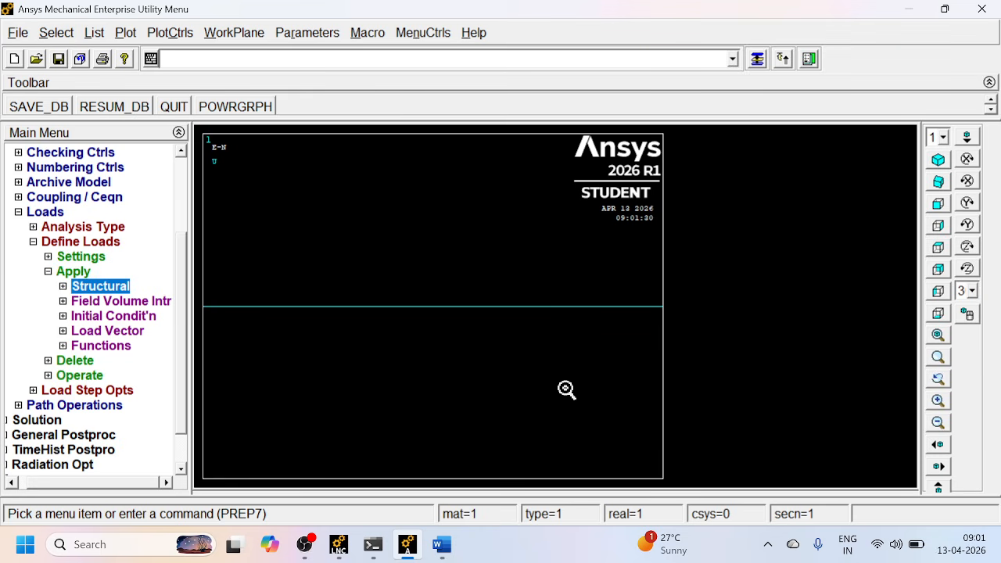
left_click(326, 265)
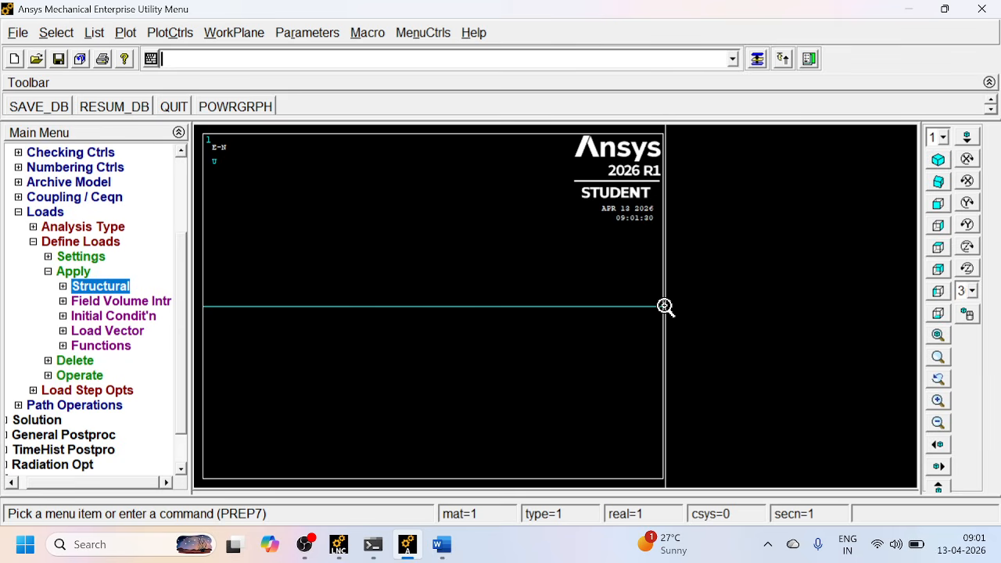
left_click(665, 306)
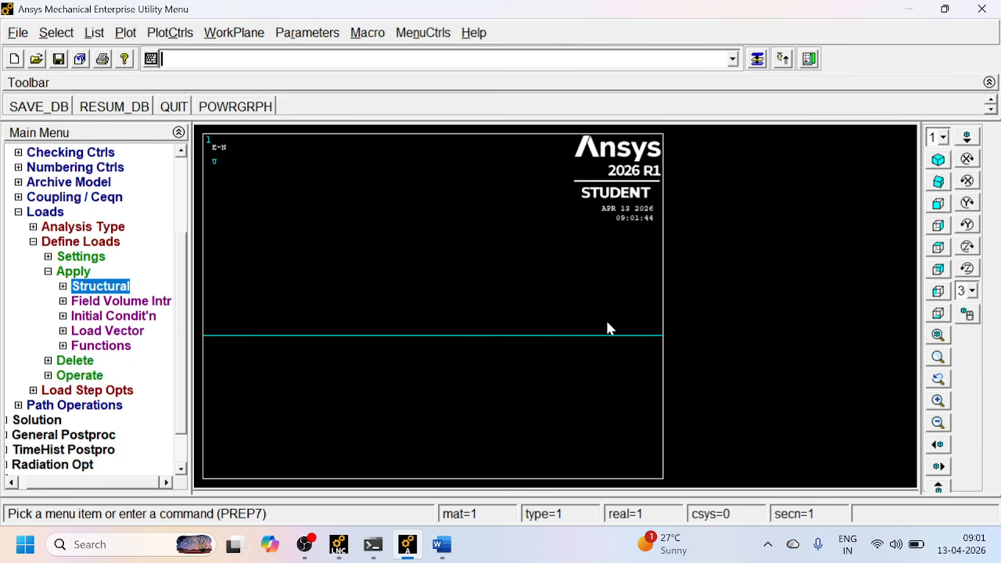
left_click(946, 428)
left_click(946, 428)
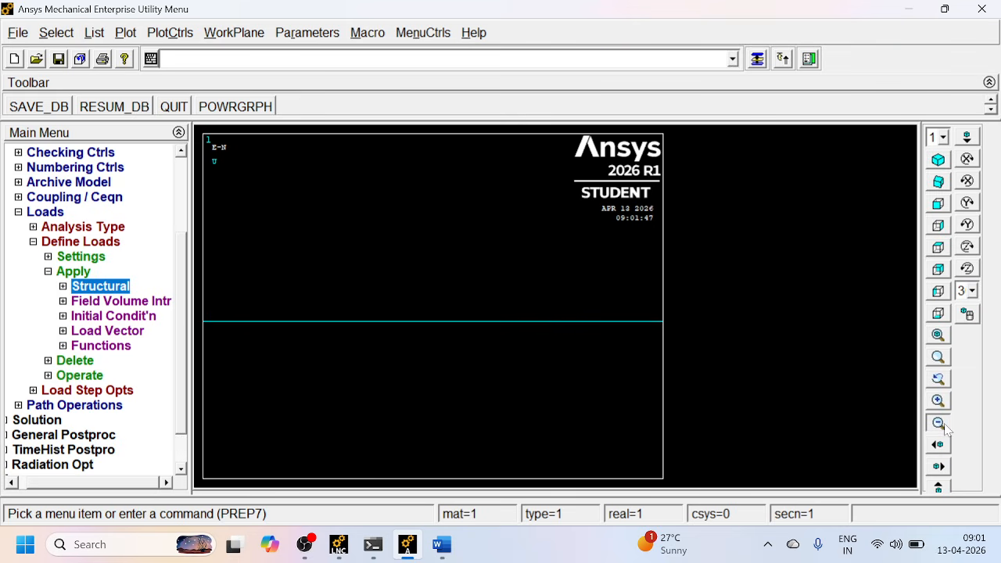
left_click(946, 428)
left_click(946, 428)
left_click(946, 428)
left_click(946, 428)
left_click(946, 428)
left_click(945, 428)
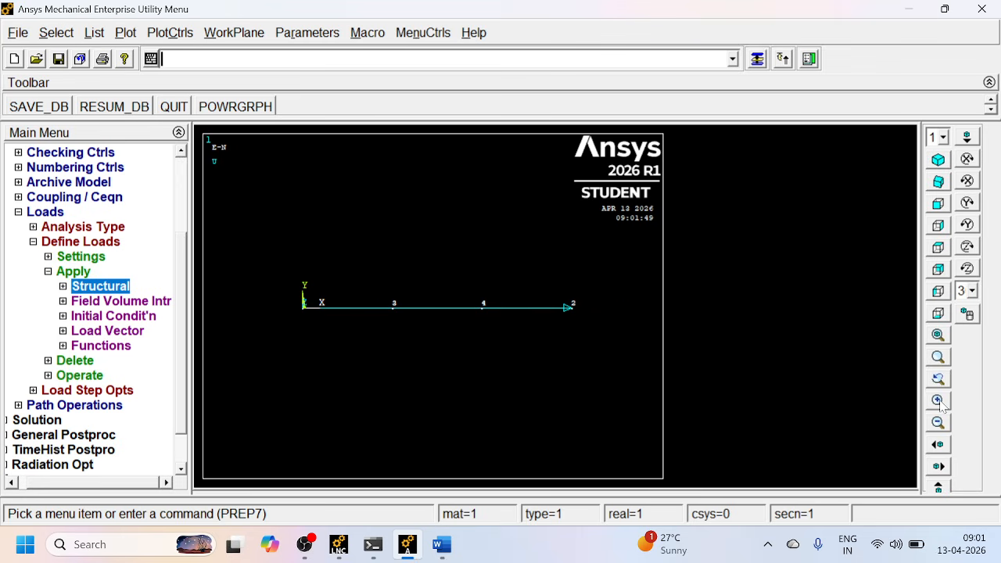
Enlarge the view of the spring chain so that nodes 1 to 2 span most of the plot.
left_click(939, 402)
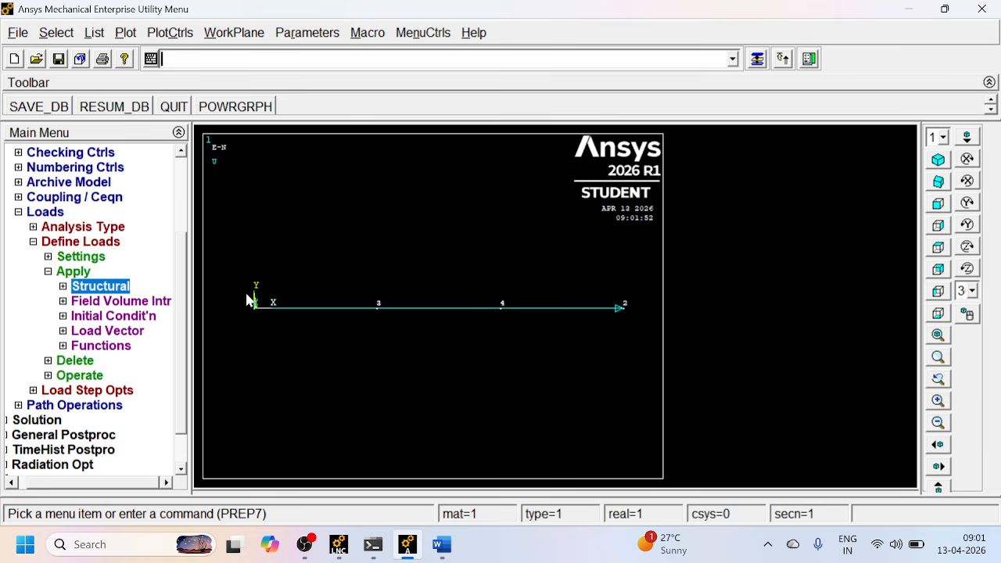
scroll(253, 306, "up", 1)
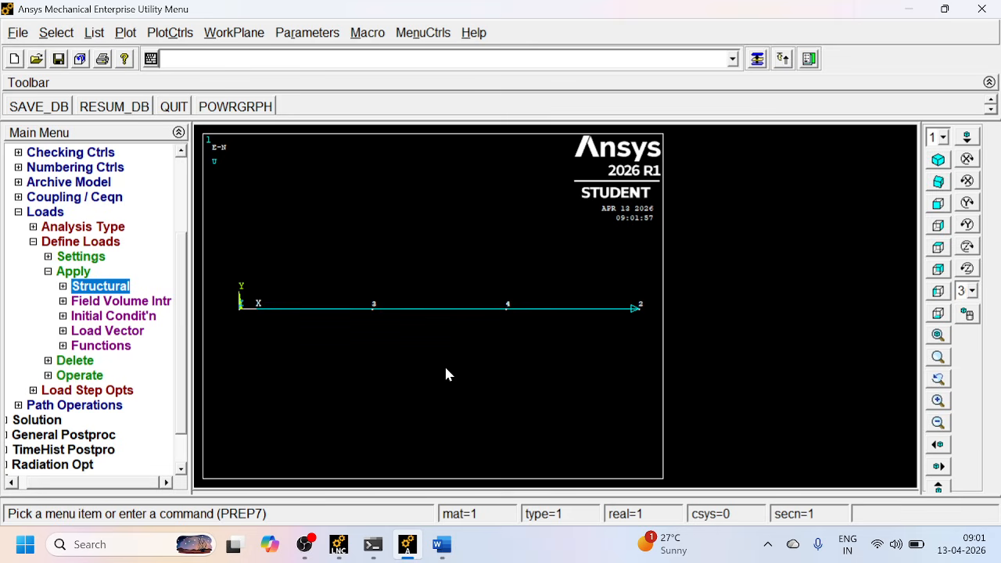
left_click(940, 400)
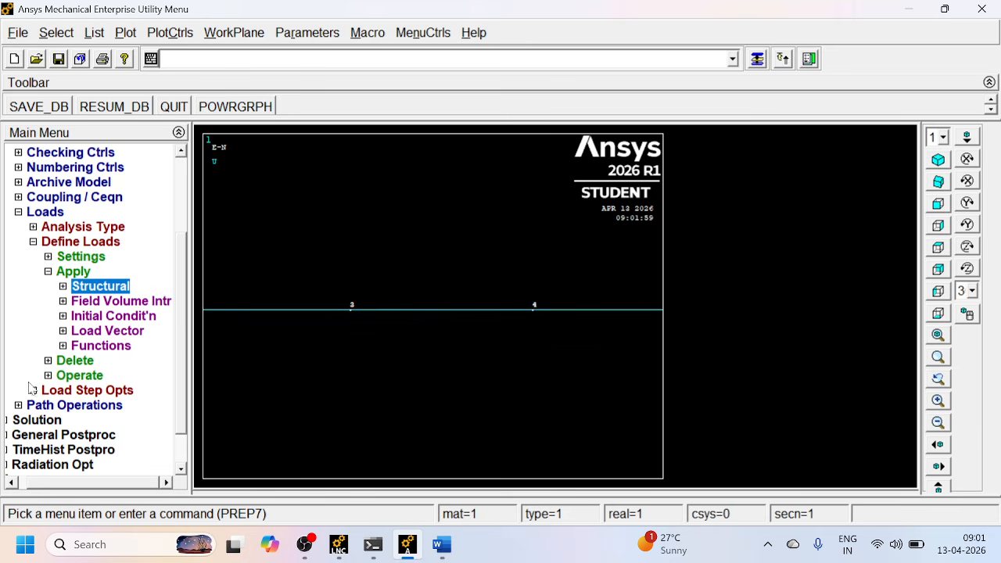
left_click(943, 427)
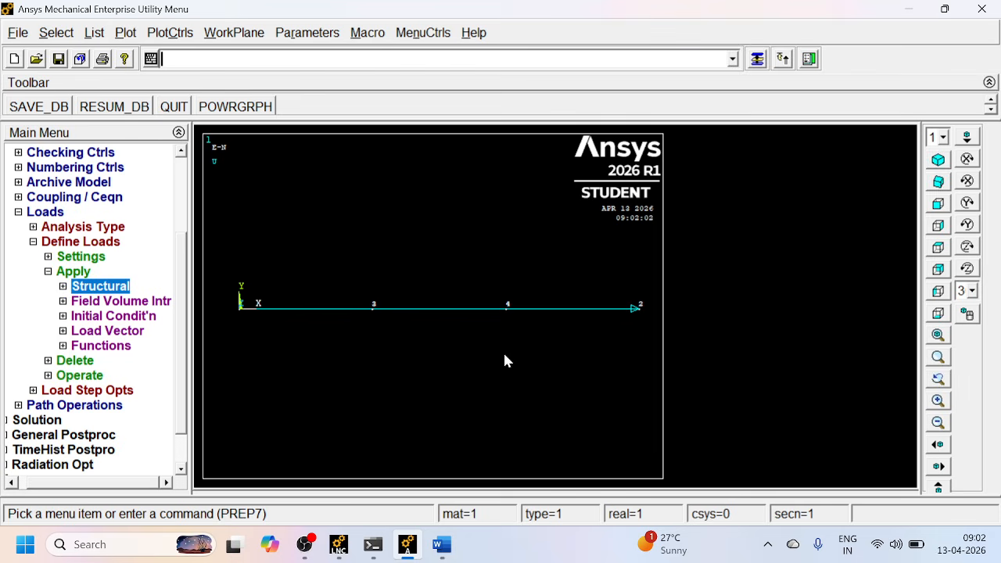
Collapse the load application options and check the force at node 4 in the Word problem statement, returning to Ansys.
left_click(48, 273)
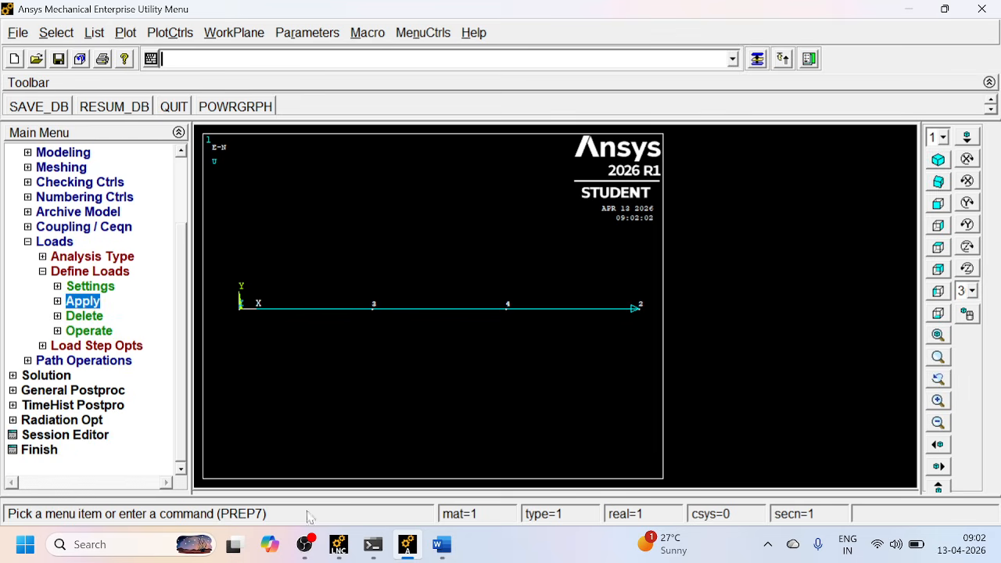
left_click(440, 546)
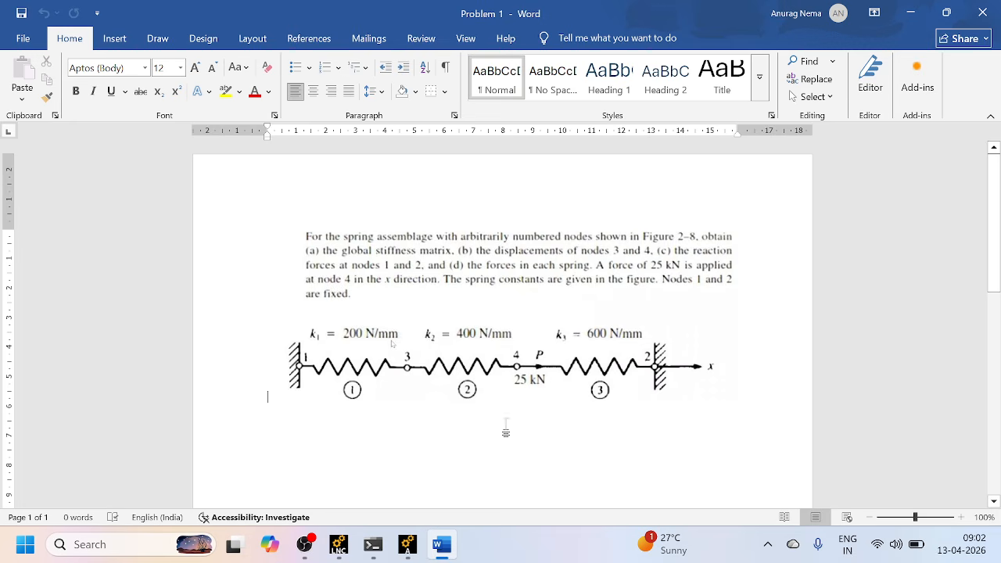
left_click(442, 545)
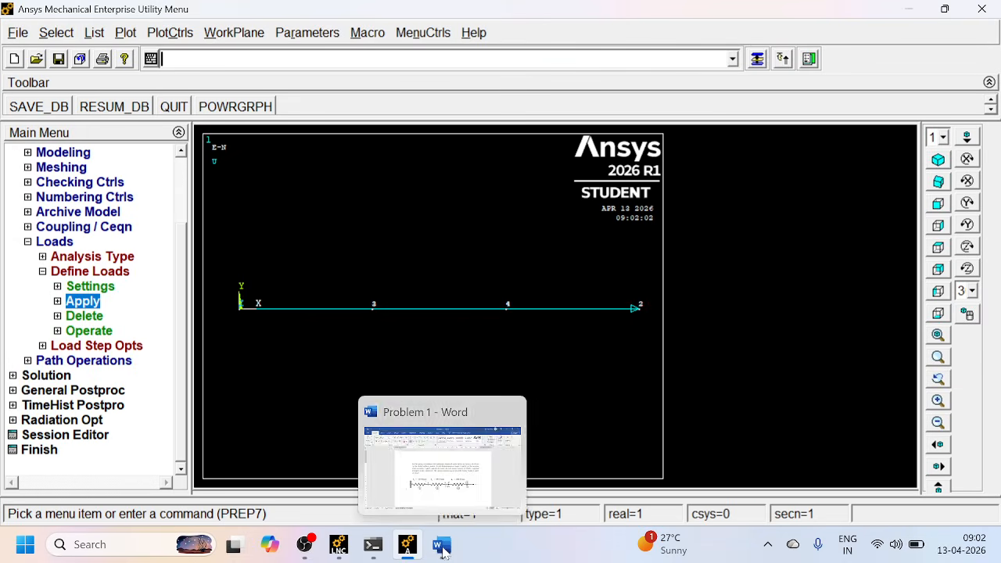
Apply a constant structural force of 25000 in the FX direction on node 4.
left_click(58, 302)
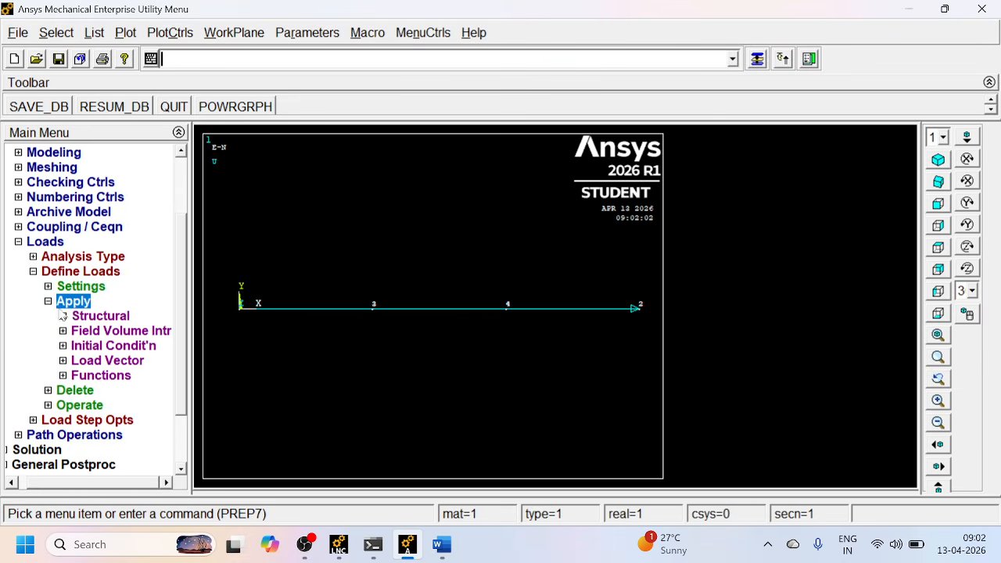
left_click(61, 317)
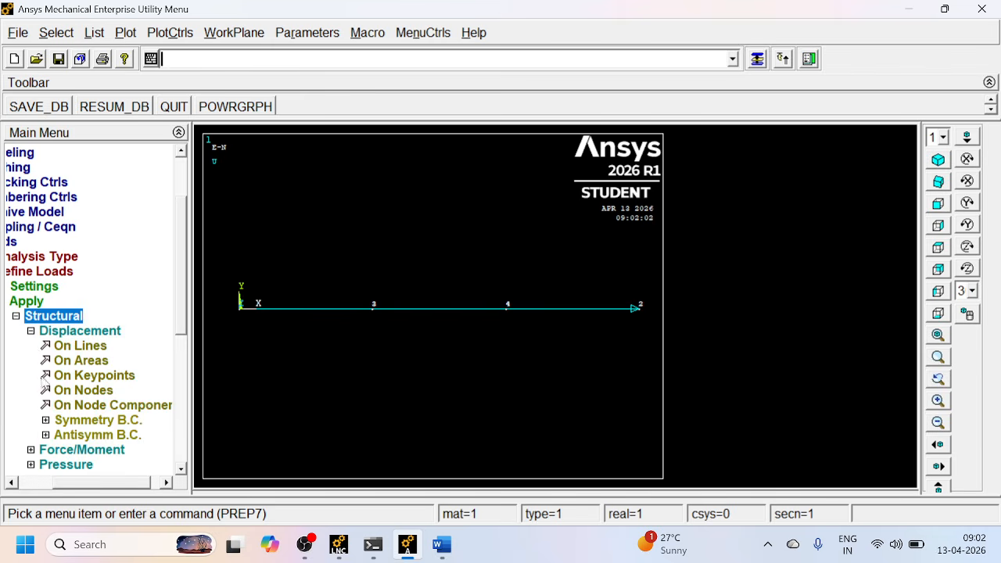
left_click(33, 334)
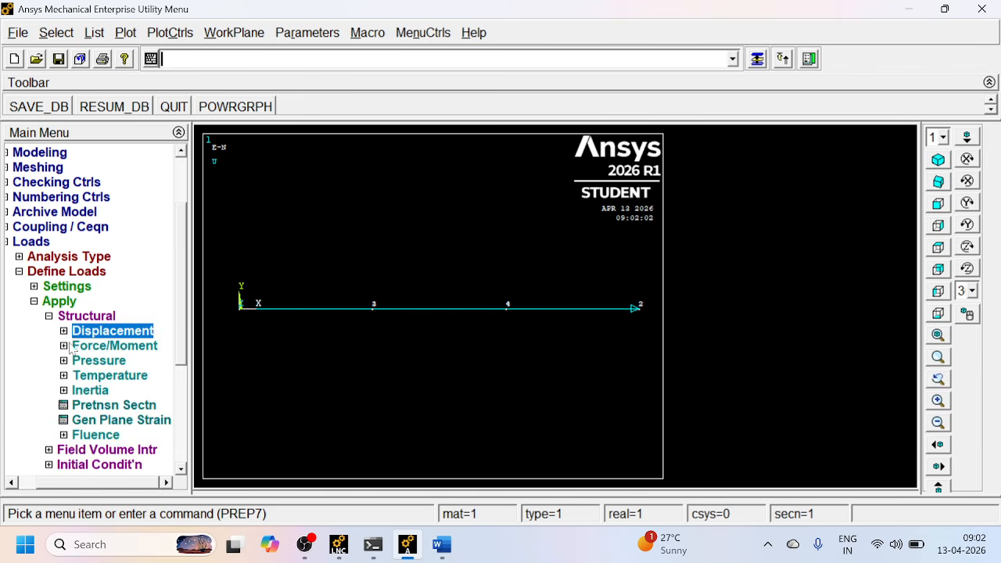
left_click(66, 347)
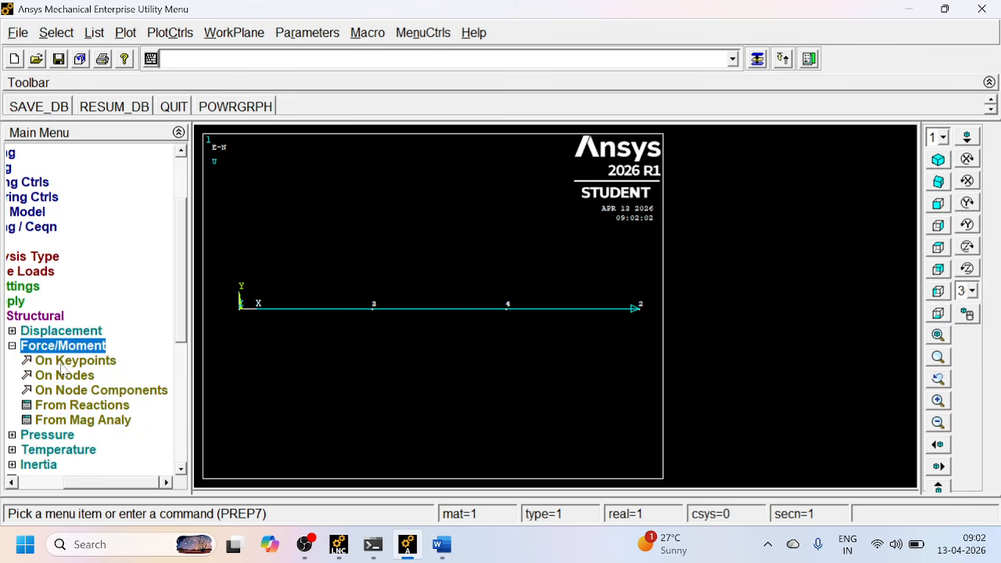
left_click(62, 378)
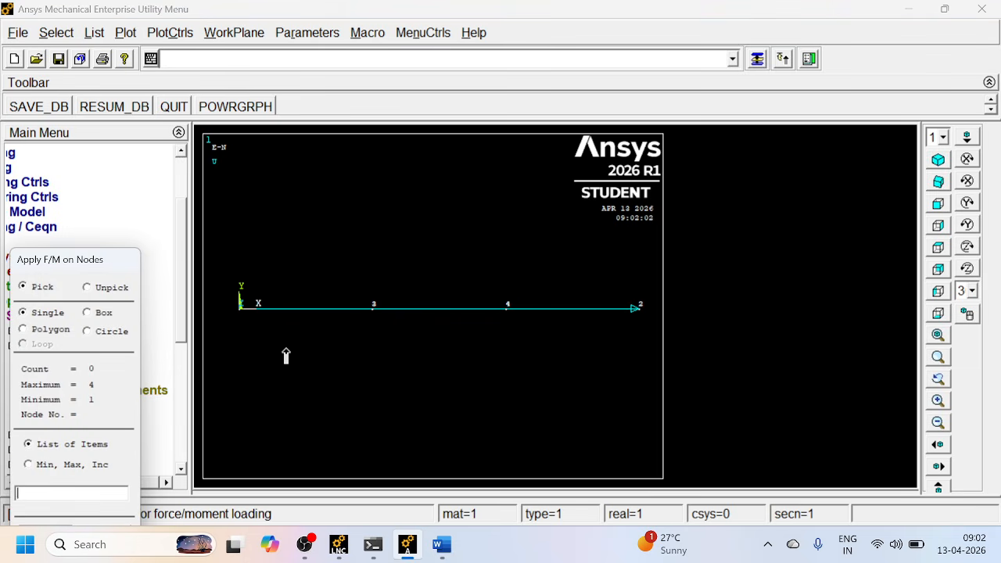
left_click(505, 309)
left_click_drag(101, 270, 115, 151)
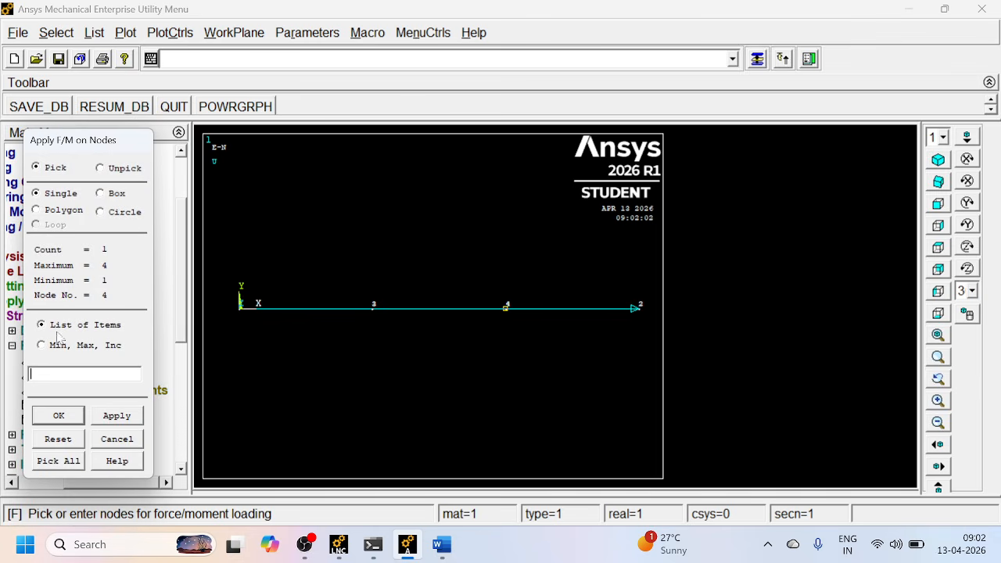
left_click(54, 421)
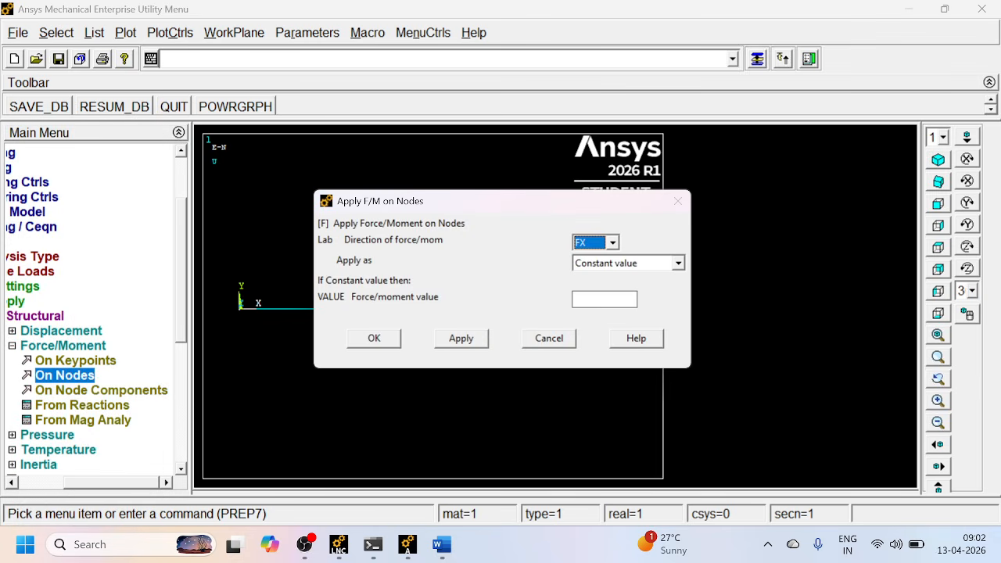
left_click(604, 298)
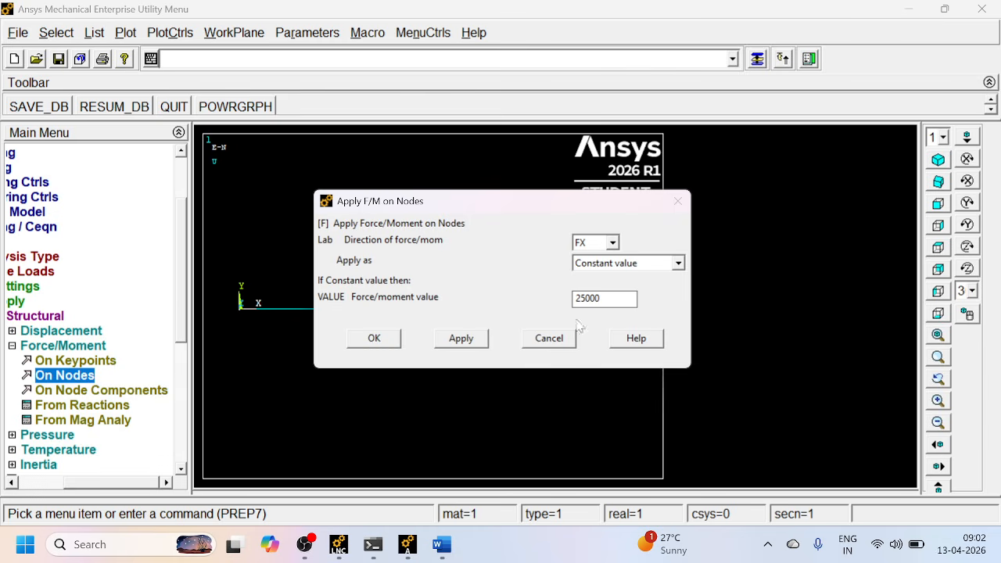
left_click(391, 338)
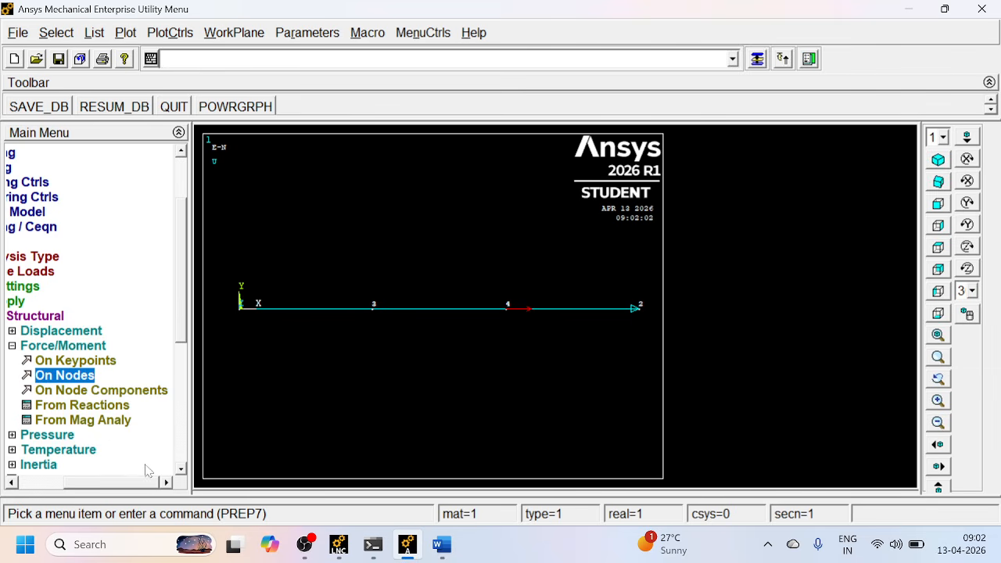
Collapse the preprocessor options and solve the current load step despite the model-check warnings, closing the solution note and status listing.
left_click_drag(130, 486, 94, 485)
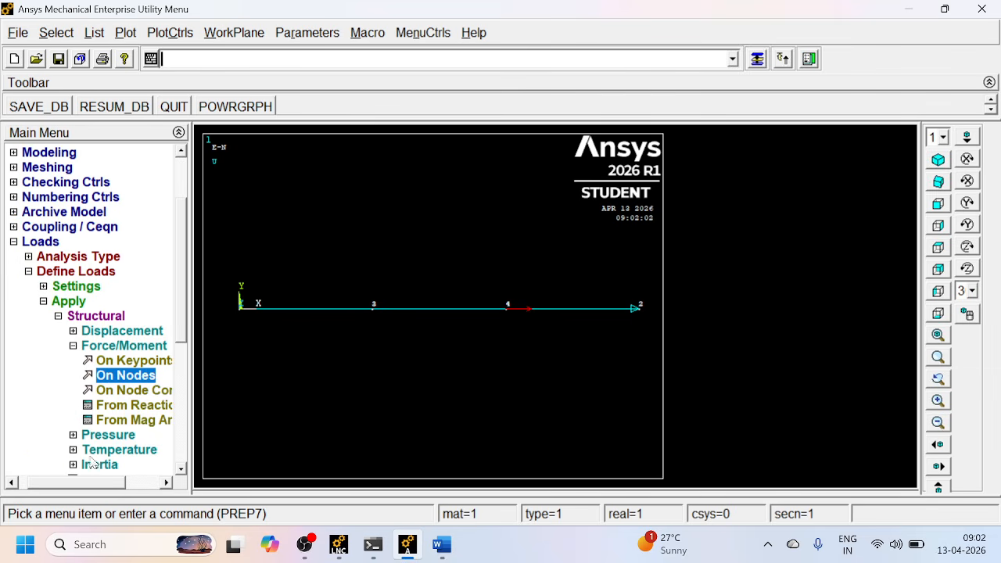
left_click(74, 347)
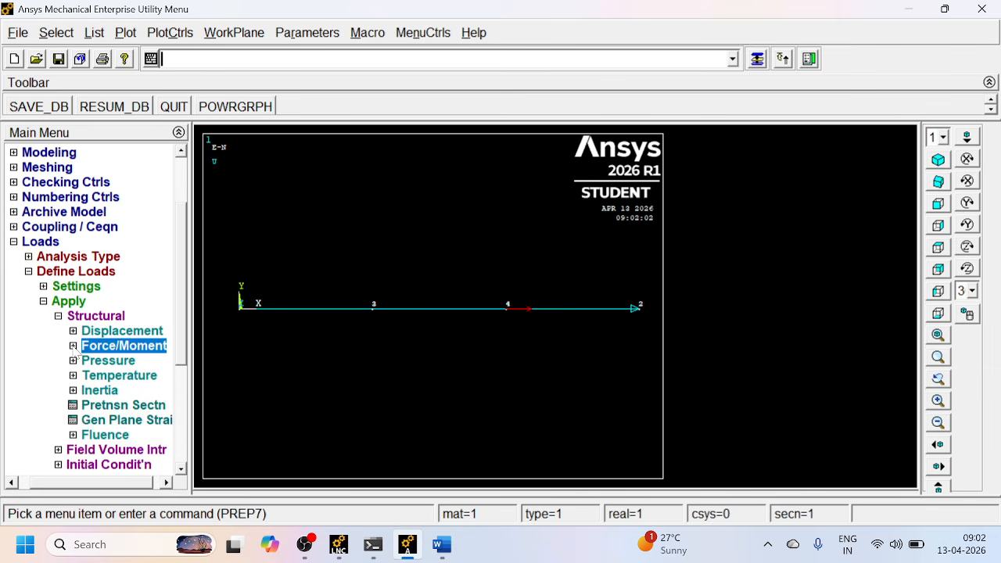
left_click(44, 302)
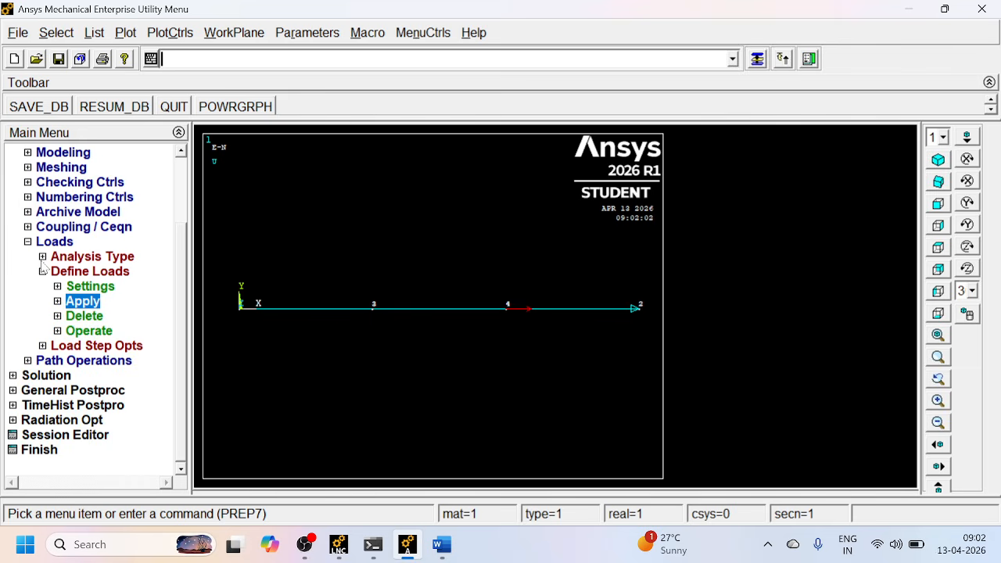
left_click(28, 242)
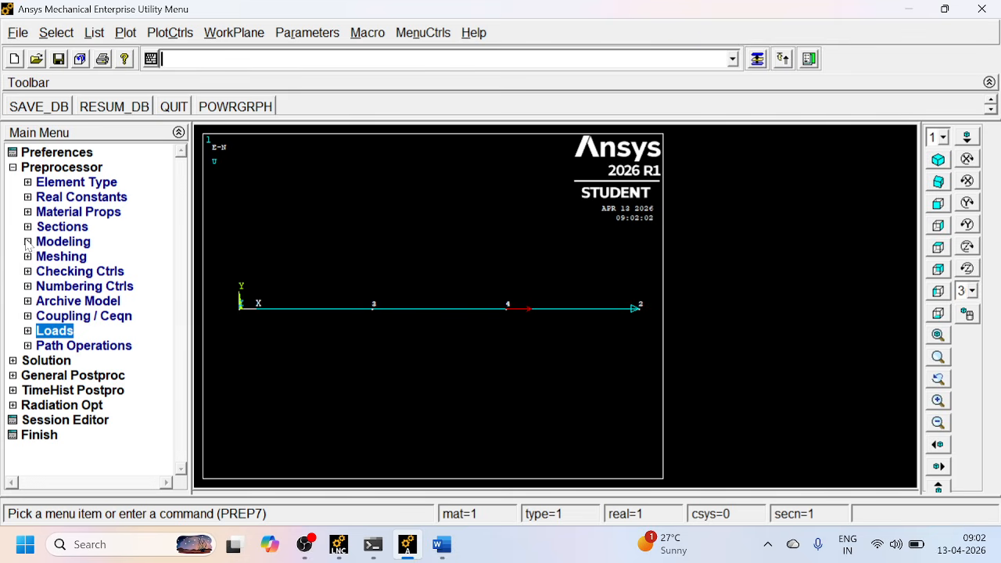
left_click(13, 167)
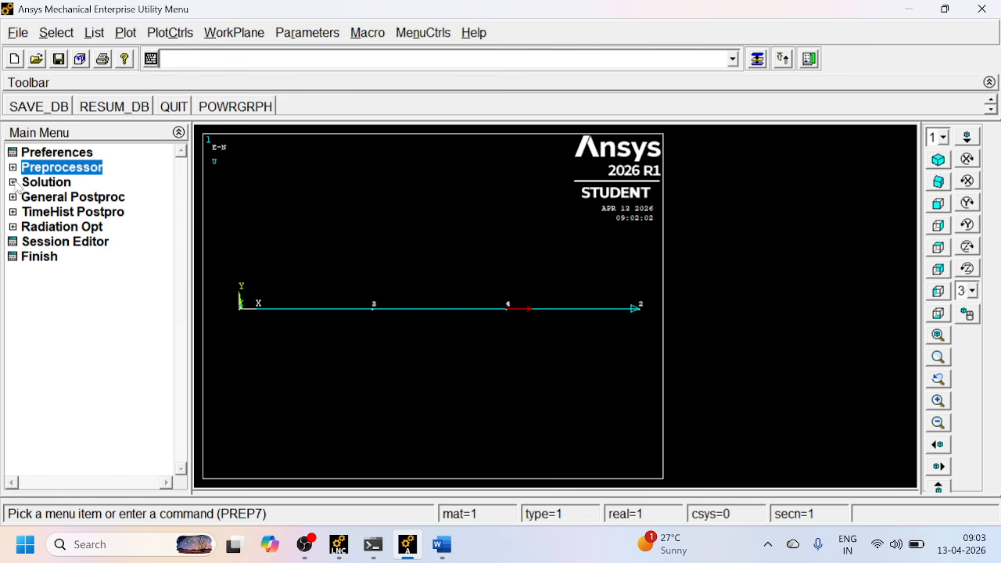
left_click(13, 183)
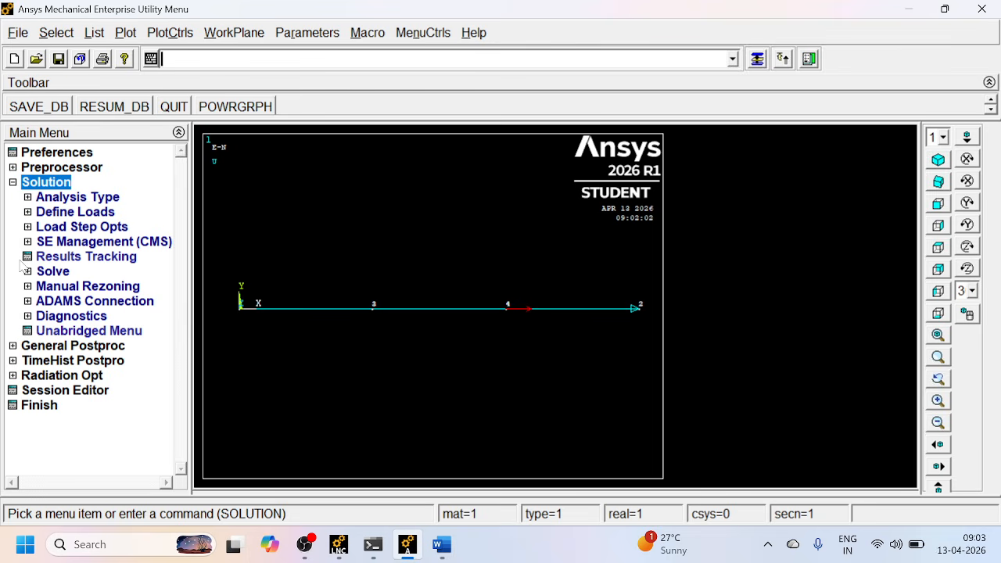
left_click(28, 272)
left_click(96, 289)
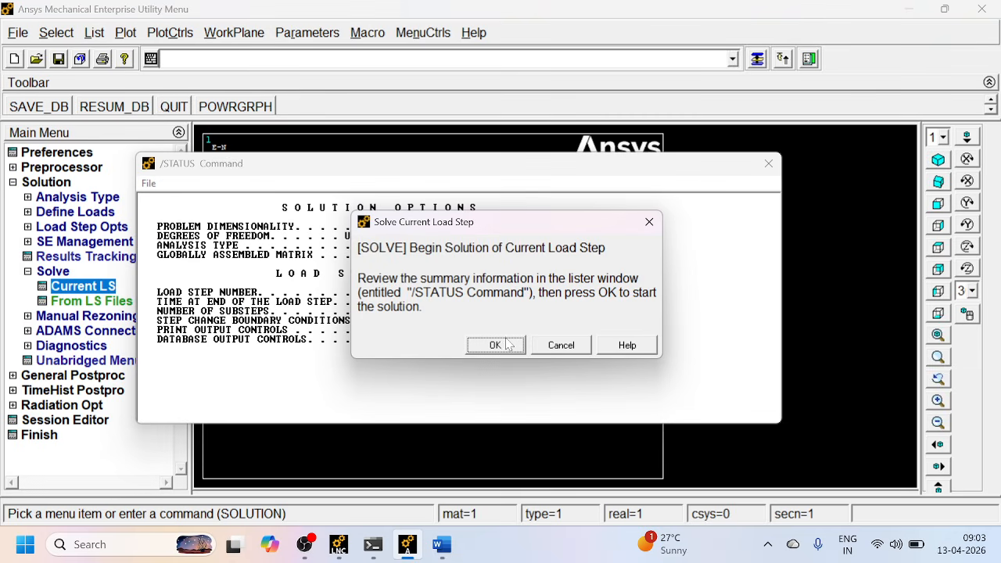
left_click(507, 345)
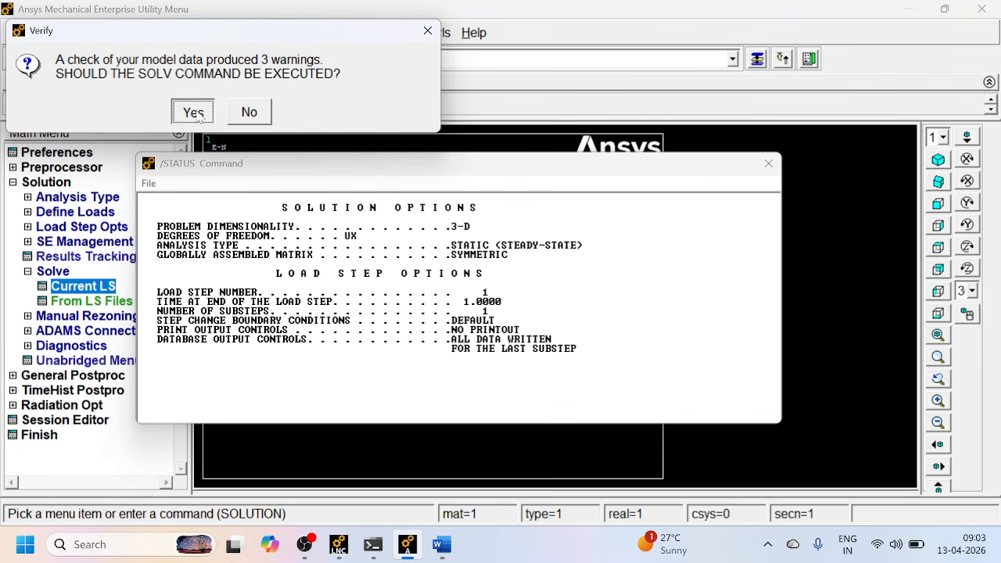
left_click(195, 113)
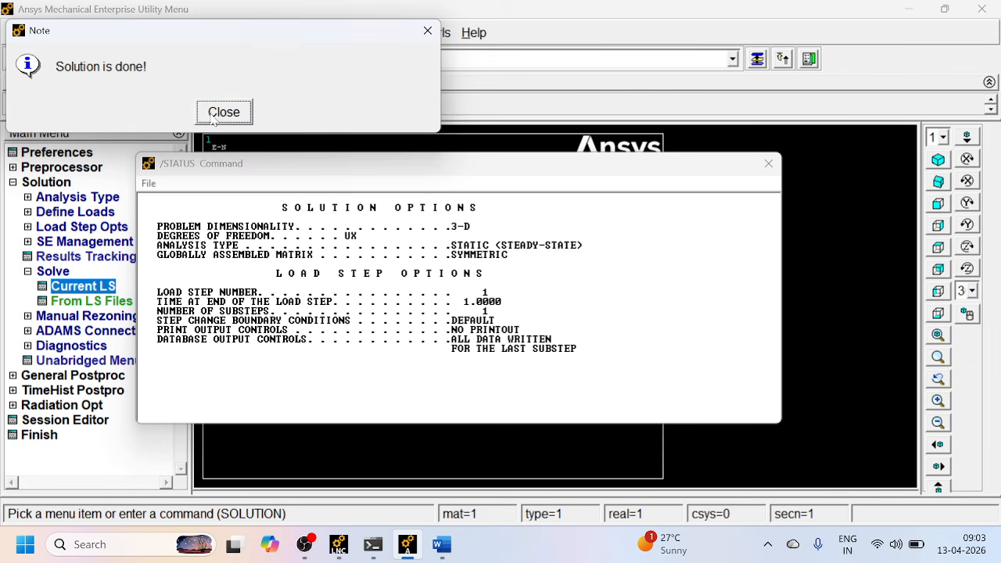
left_click(428, 33)
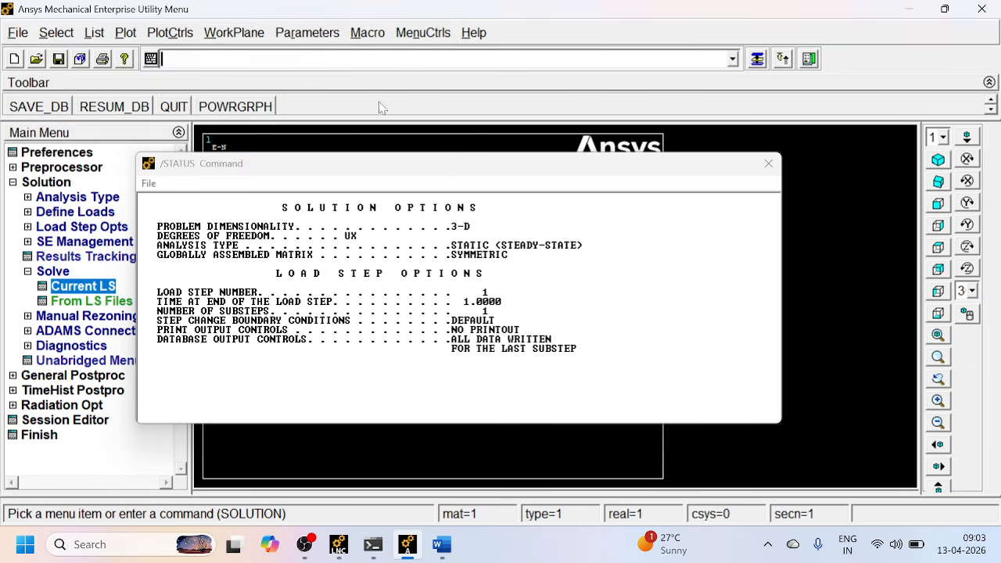
left_click(769, 165)
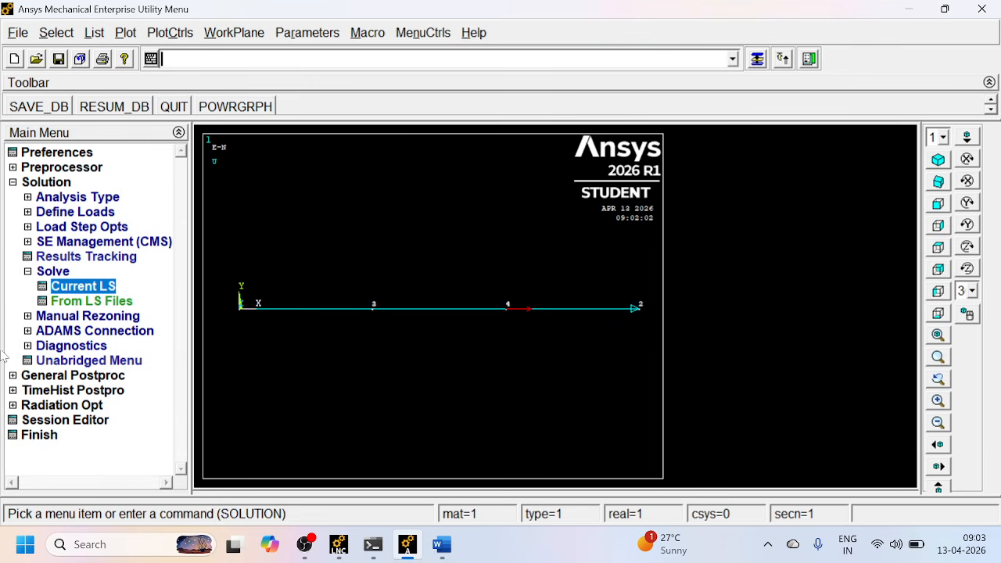
Plot the deformed shape together with the undeformed model in the general postprocessor.
left_click(13, 182)
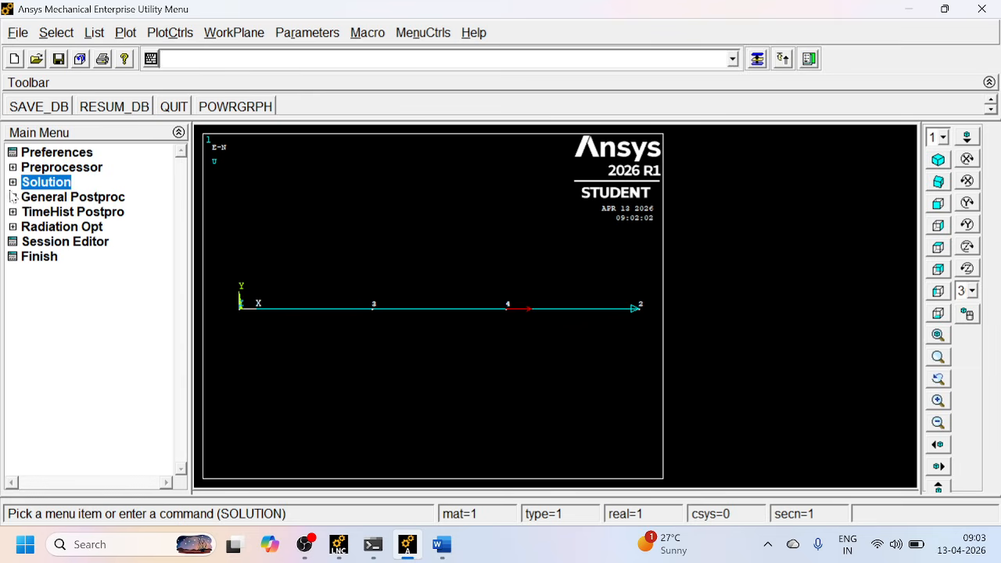
left_click(13, 198)
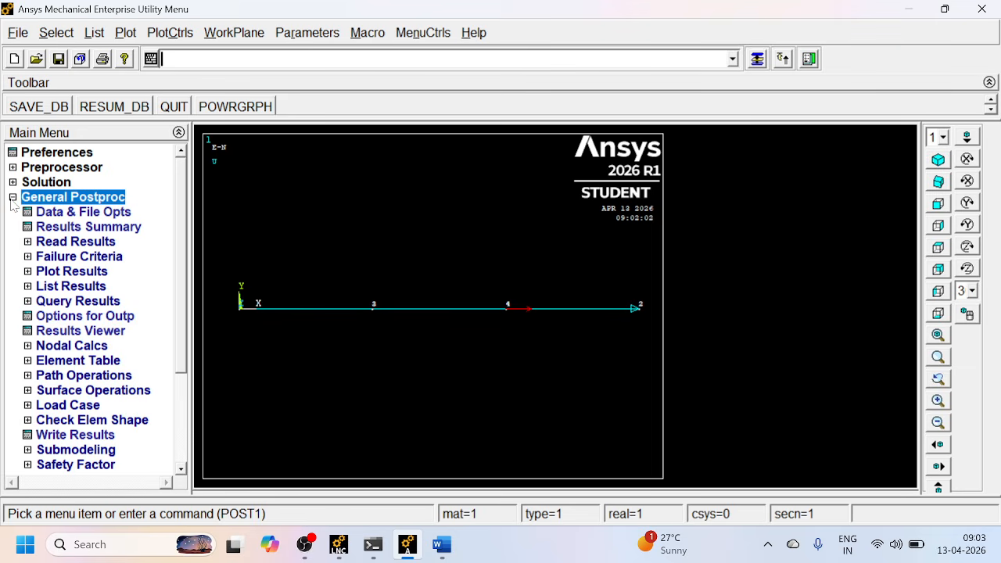
left_click(27, 272)
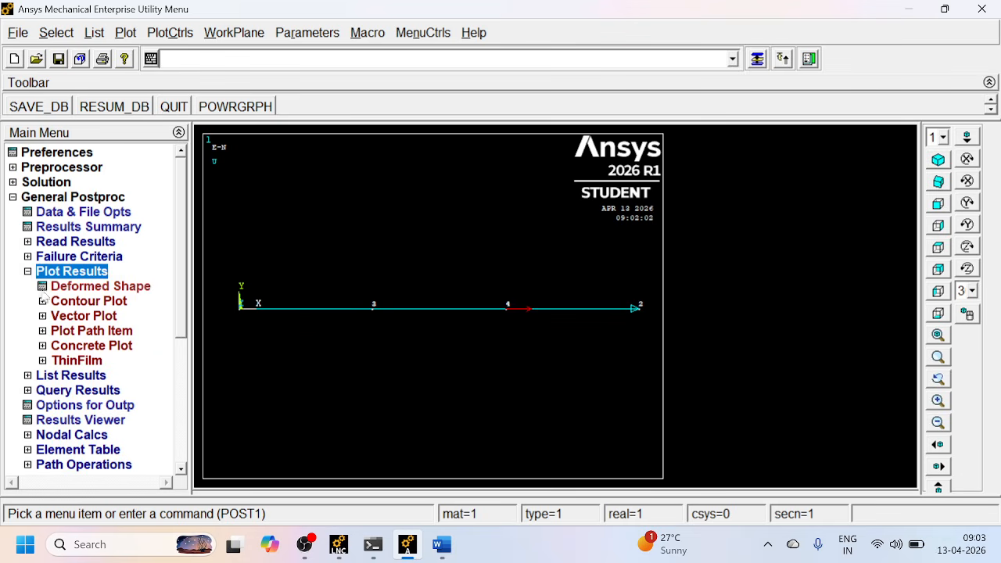
left_click(66, 288)
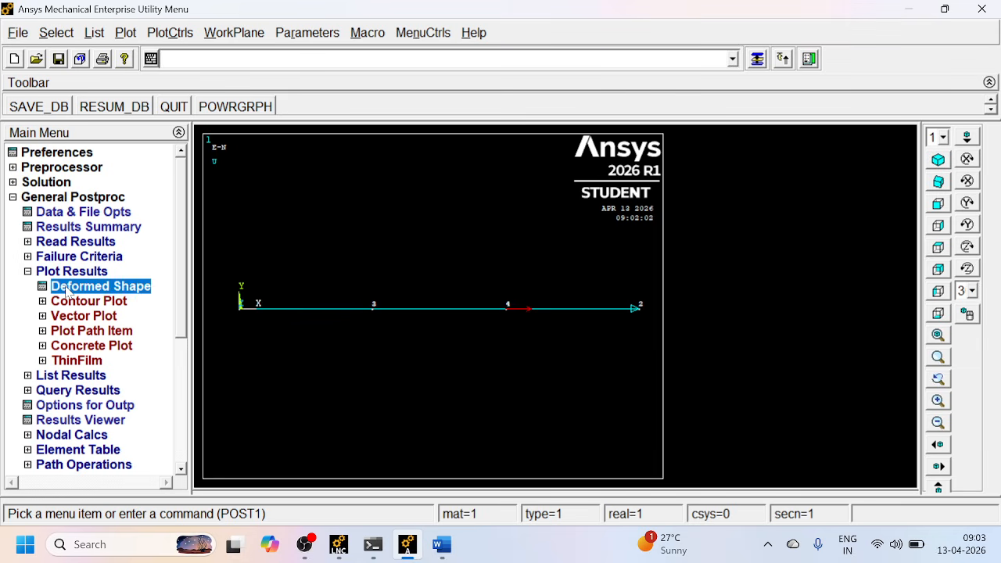
left_click(644, 276)
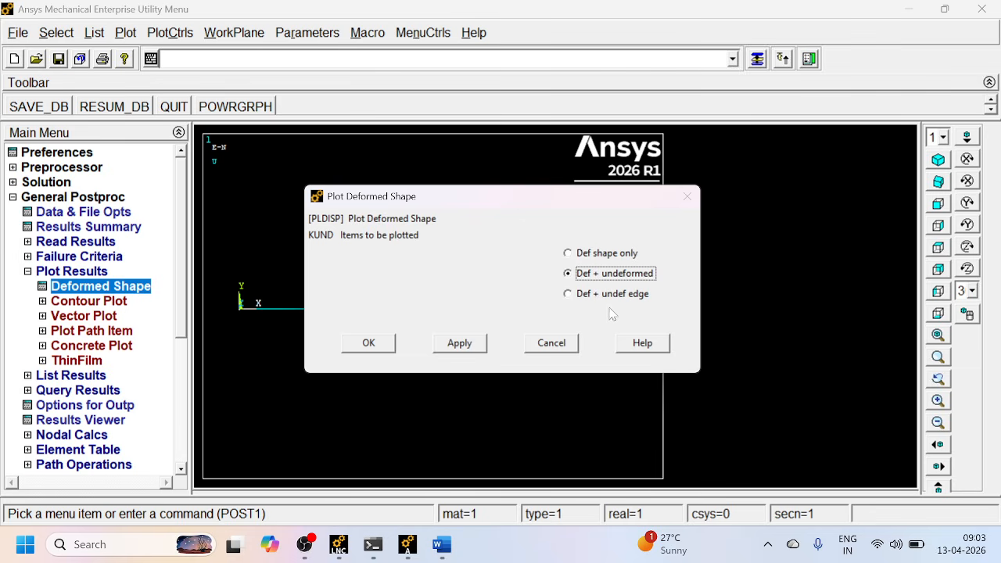
left_click(367, 344)
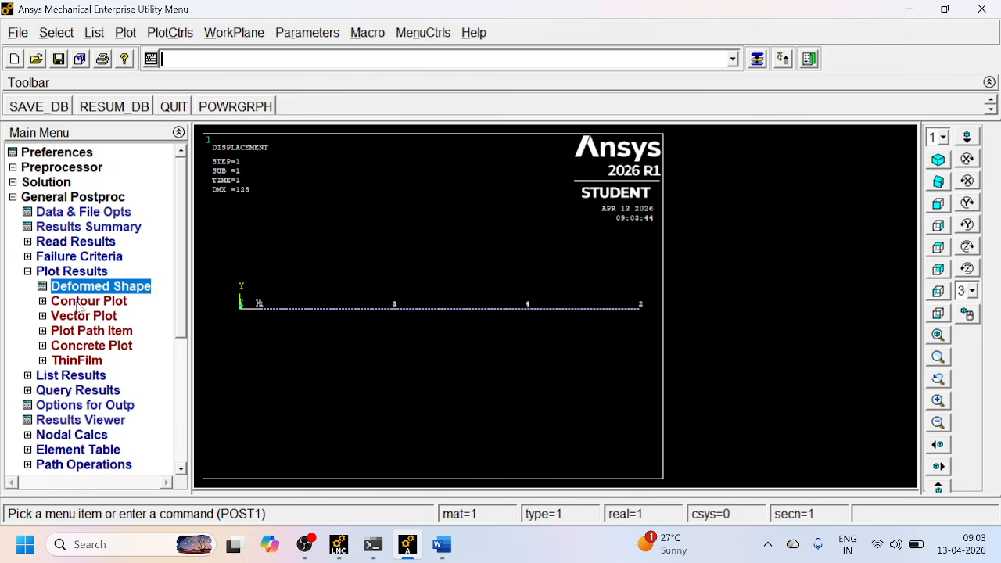
Collapse the result plotting options and list the nodal DOF solution for the X-component of displacement.
left_click(28, 273)
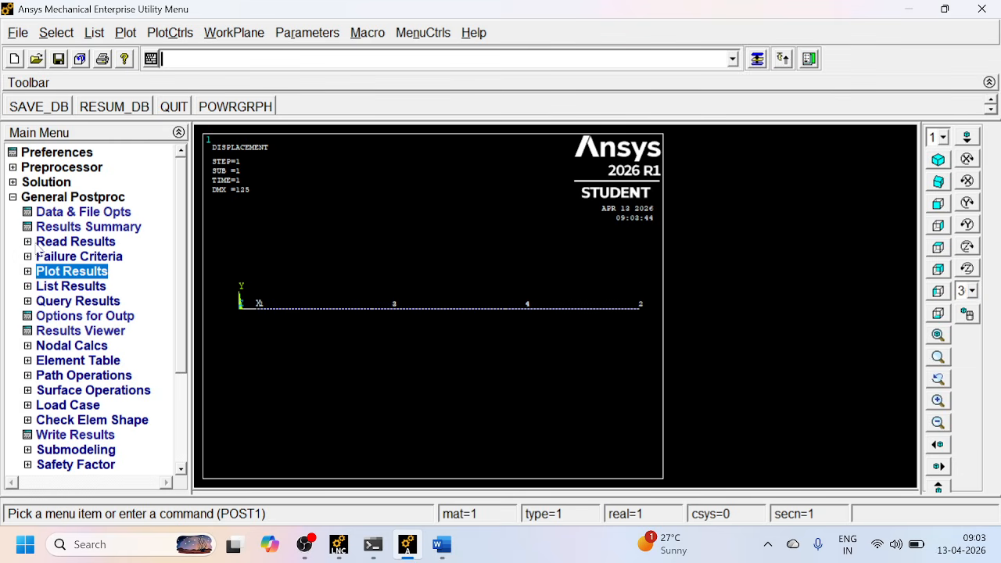
left_click(28, 287)
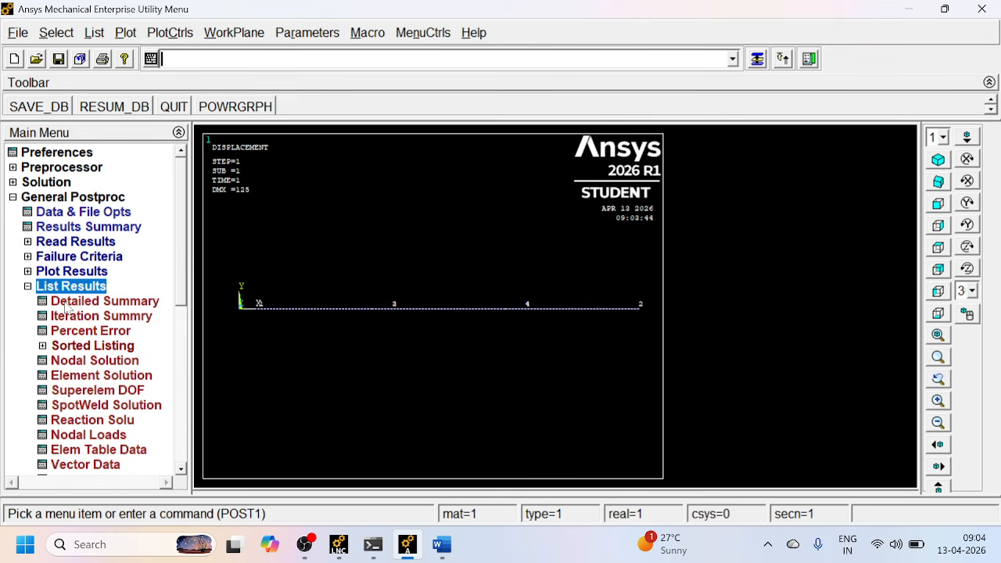
left_click(64, 362)
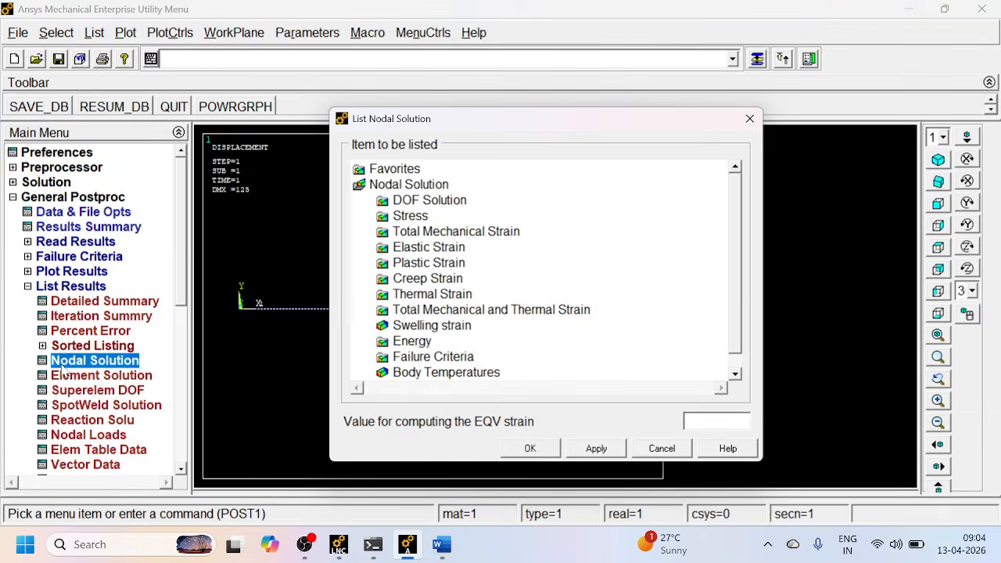
left_click(445, 205)
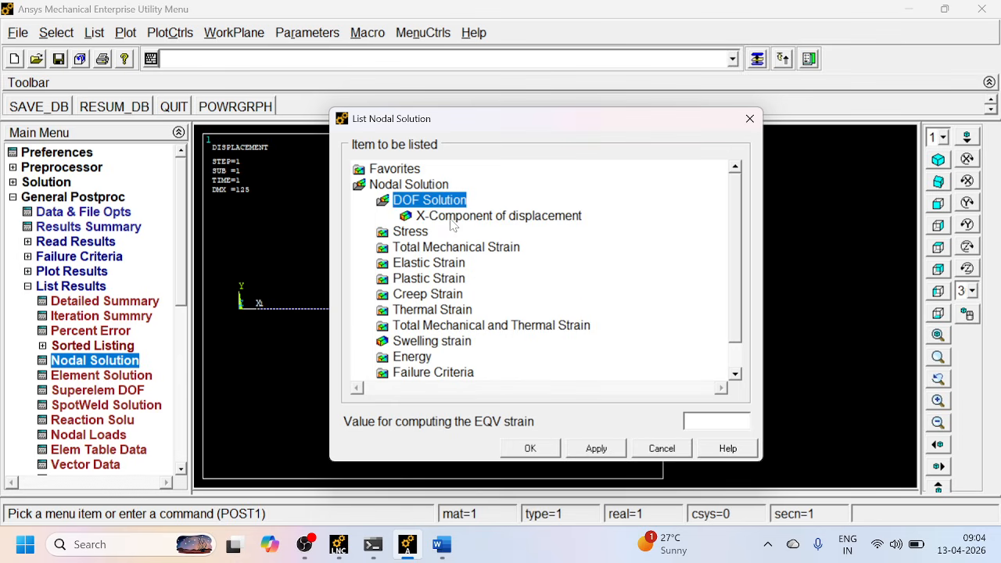
left_click(452, 218)
left_click(530, 449)
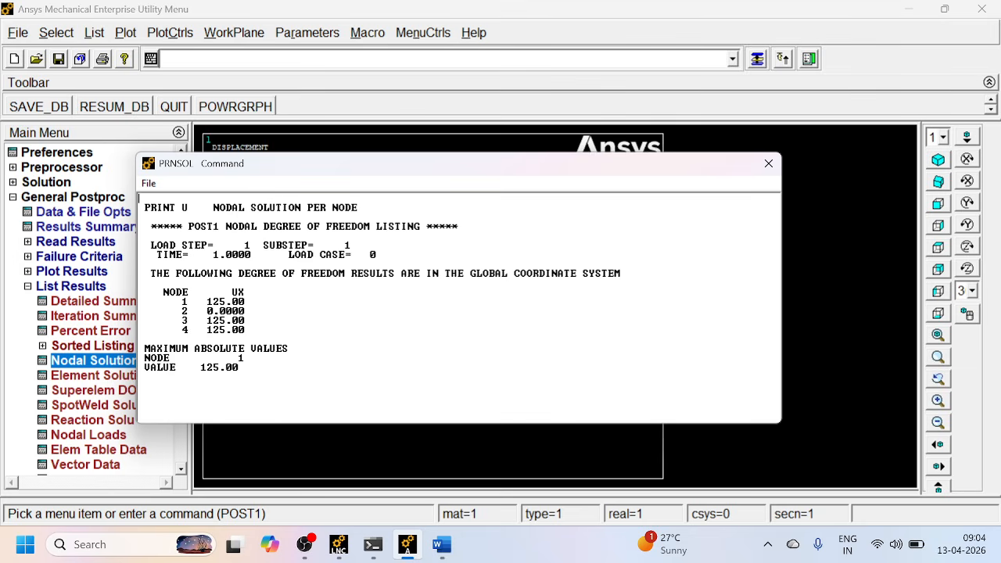
Check the UX displacements of nodes 1 and 2, then close the listing and collapse the general postprocessor.
left_click_drag(201, 302, 223, 302)
left_click_drag(202, 311, 256, 311)
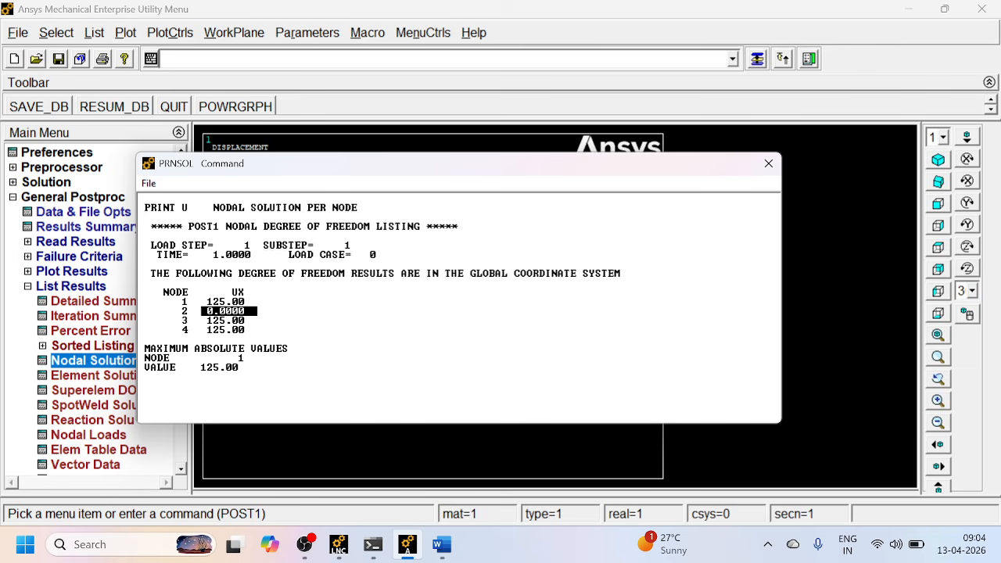
left_click(769, 163)
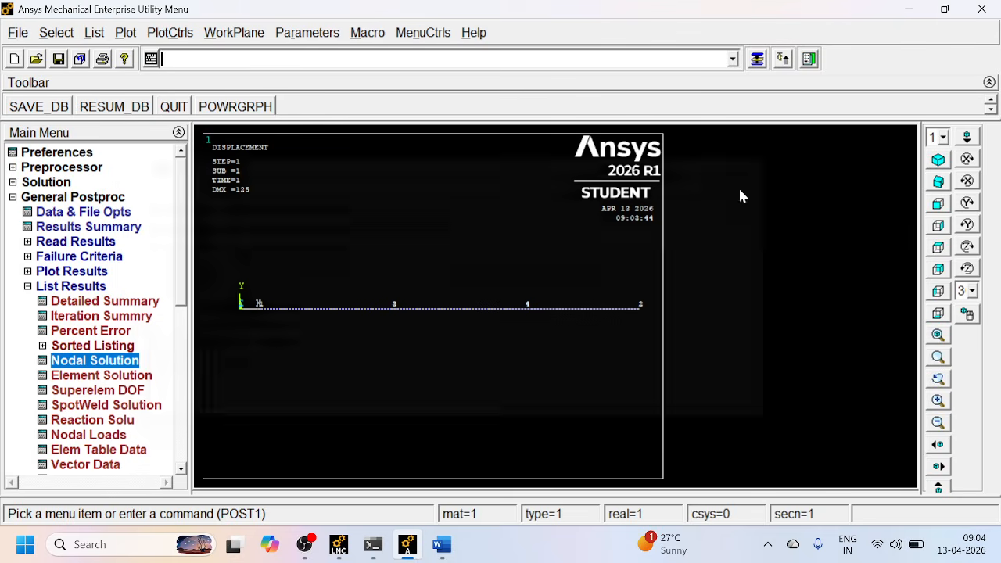
left_click(27, 287)
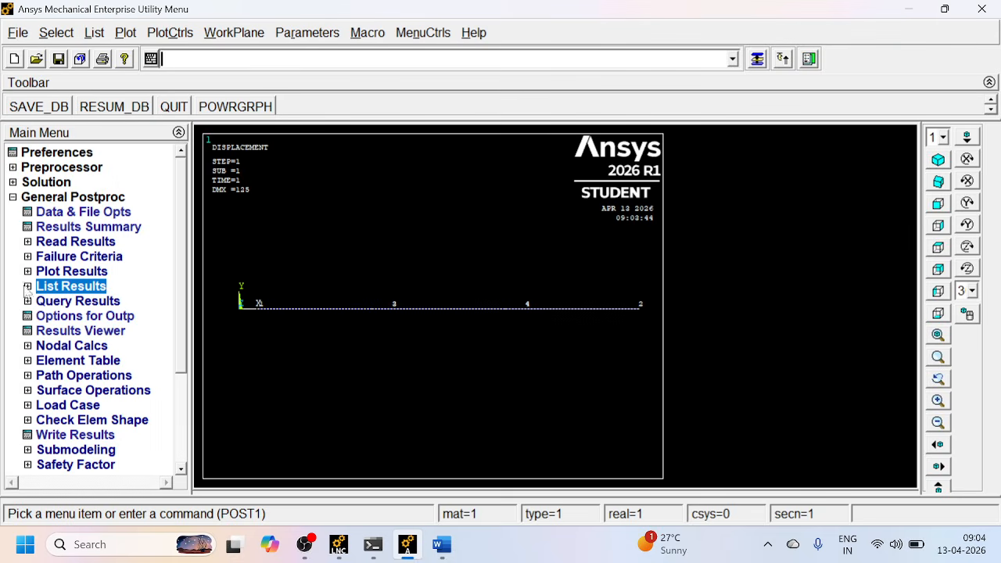
left_click(13, 198)
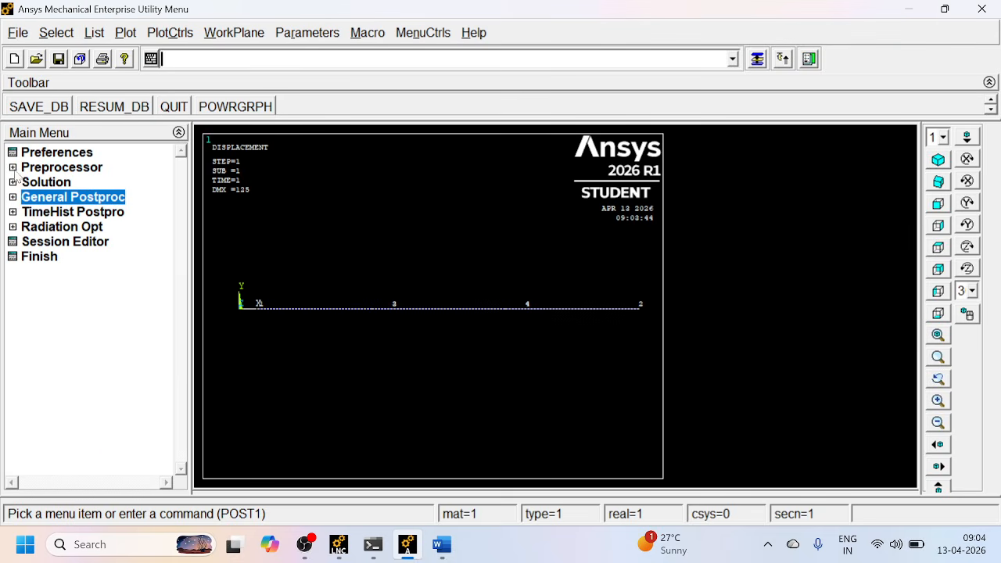
Apply a structural displacement constraint on node 1 in the preprocessor, fixing All DOF with a constant value of 0.
left_click(13, 168)
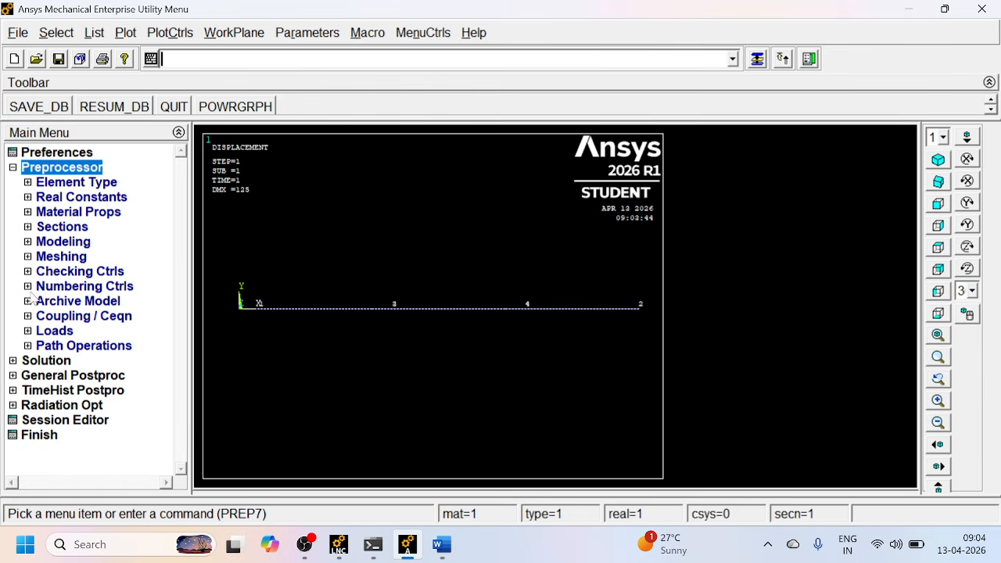
left_click(30, 332)
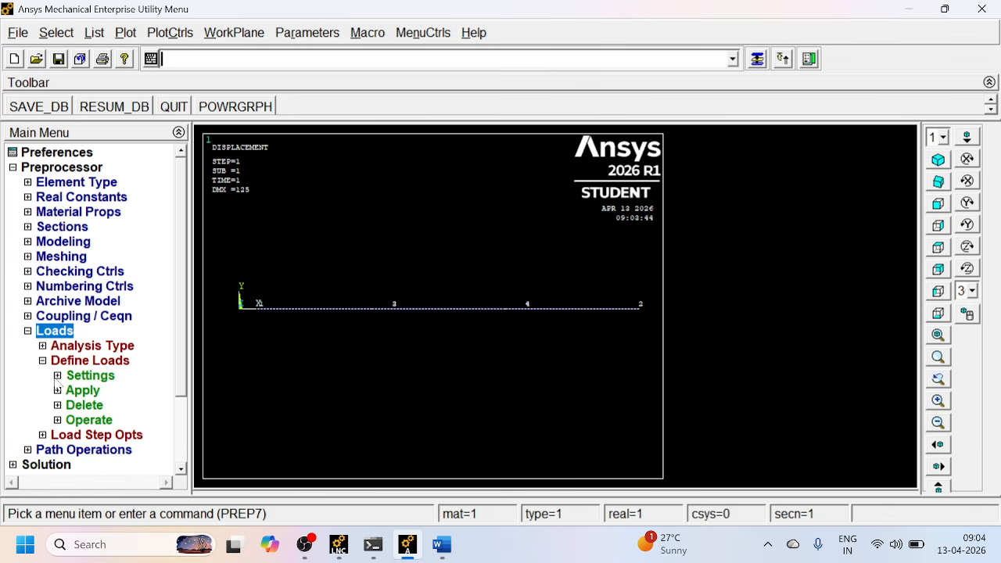
left_click(58, 391)
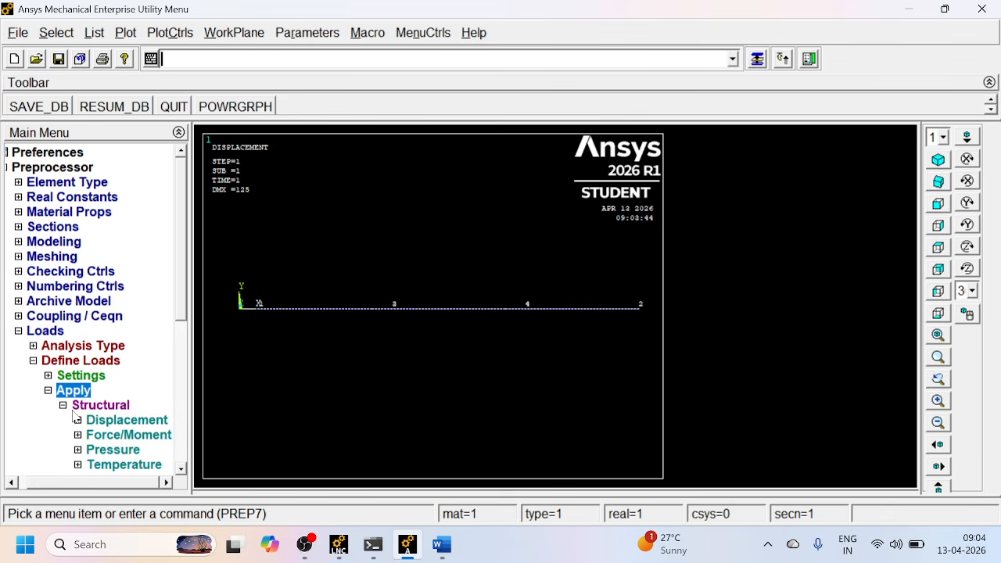
left_click(85, 422)
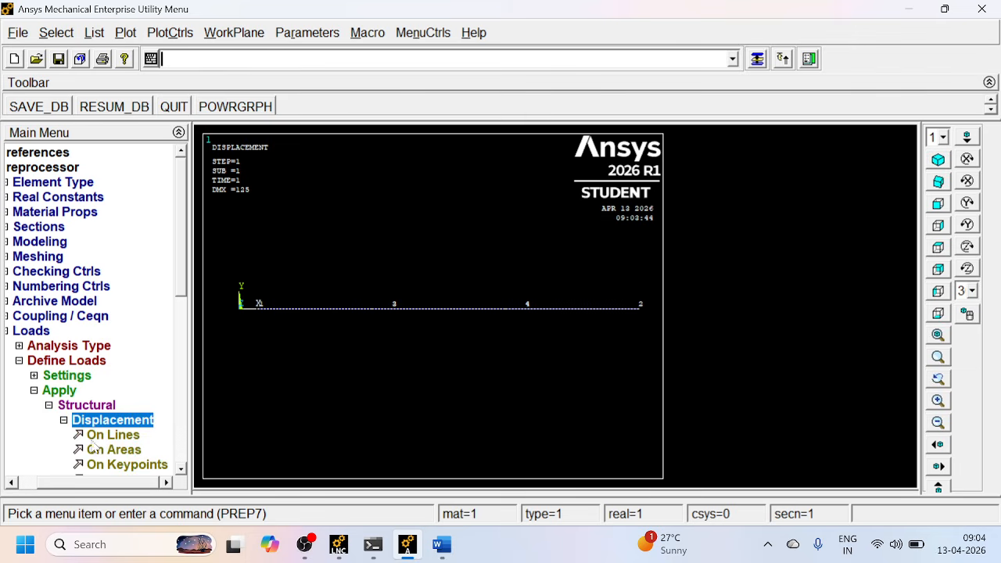
left_click(180, 468)
left_click(180, 468)
left_click(96, 452)
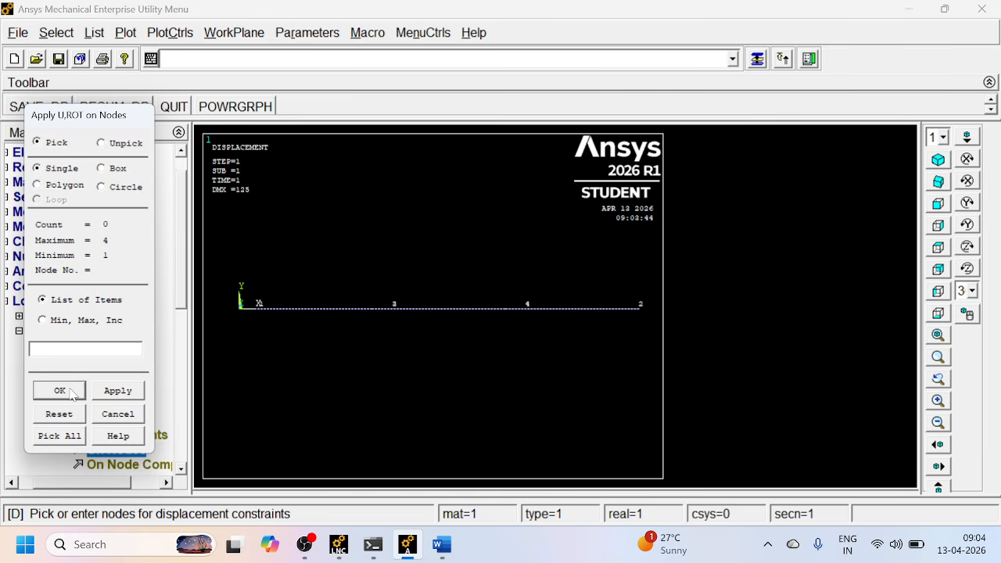
left_click(60, 391)
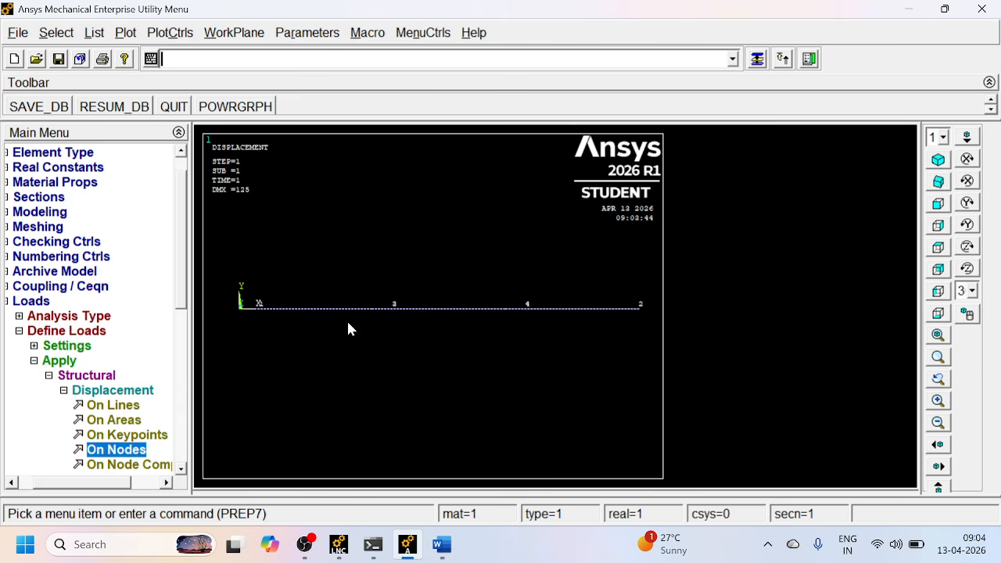
left_click(102, 453)
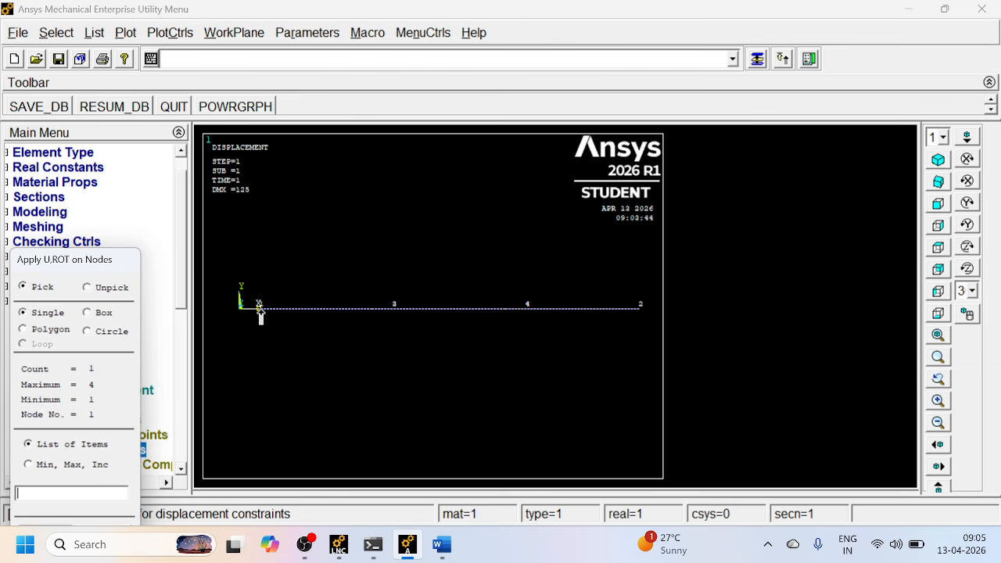
left_click_drag(115, 259, 128, 145)
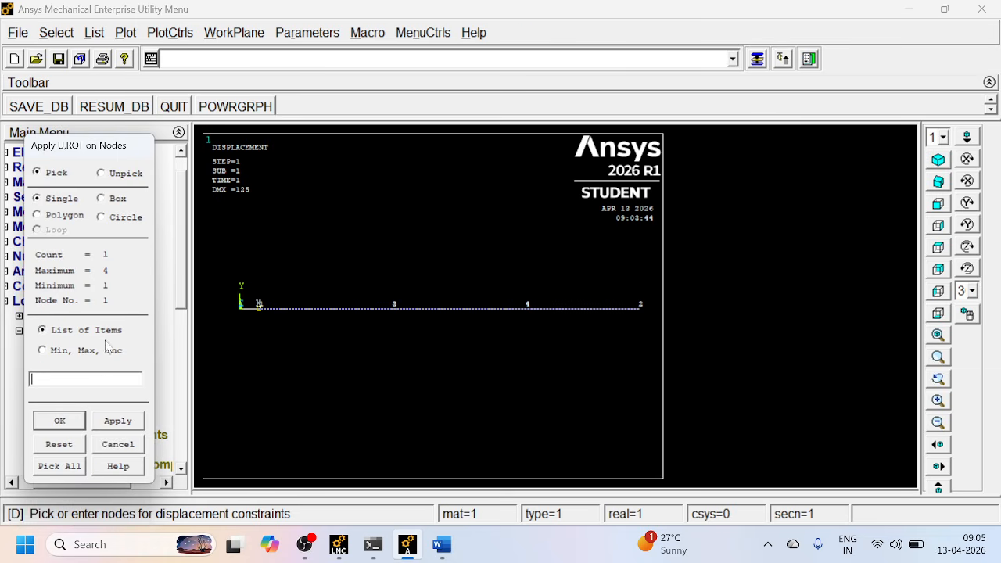
left_click(67, 422)
left_click(623, 217)
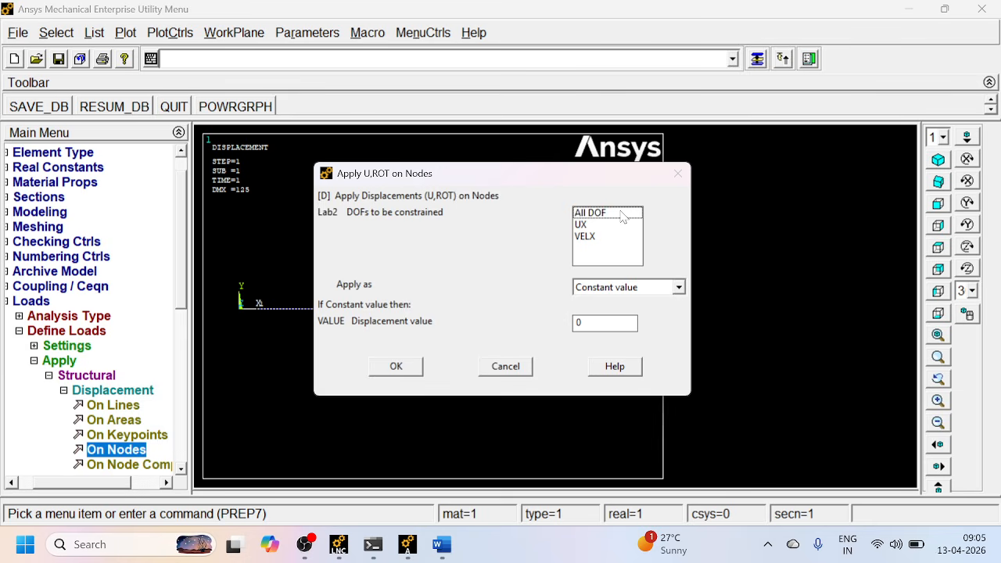
left_click(622, 217)
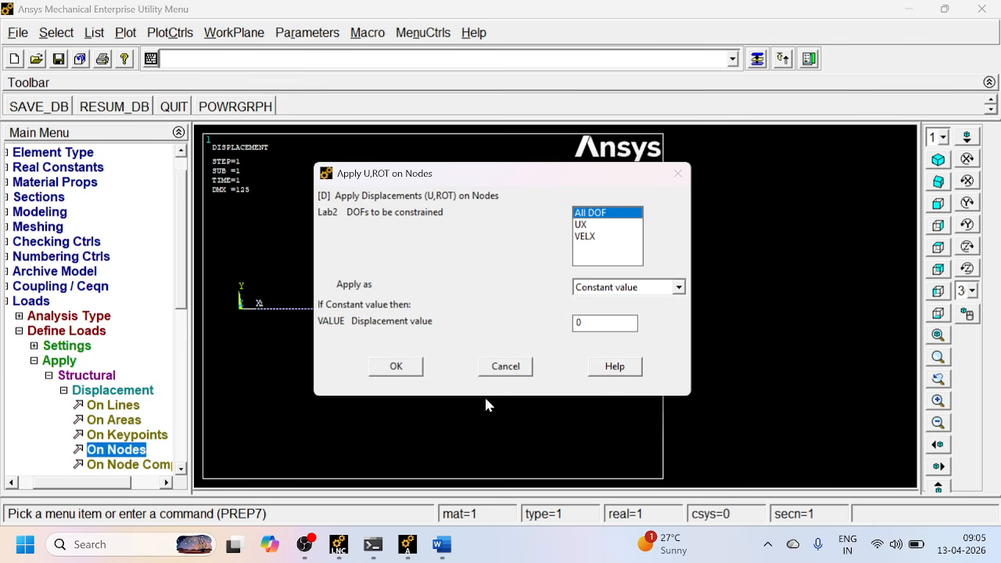
left_click(394, 367)
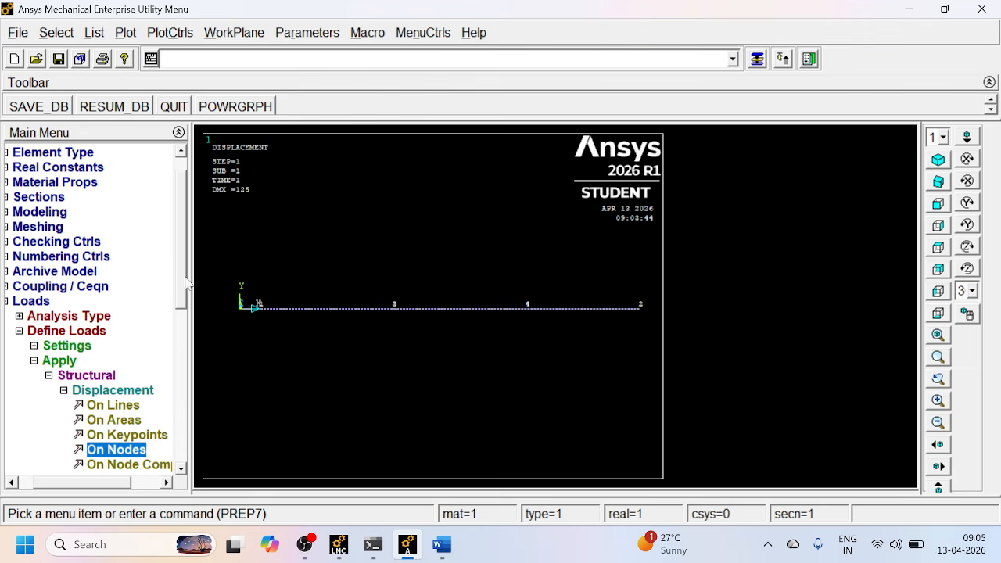
Collapse the displacement, structural and apply options under the preprocessor's load definitions.
scroll(180, 341, "down", 3)
left_click_drag(180, 341, 182, 313)
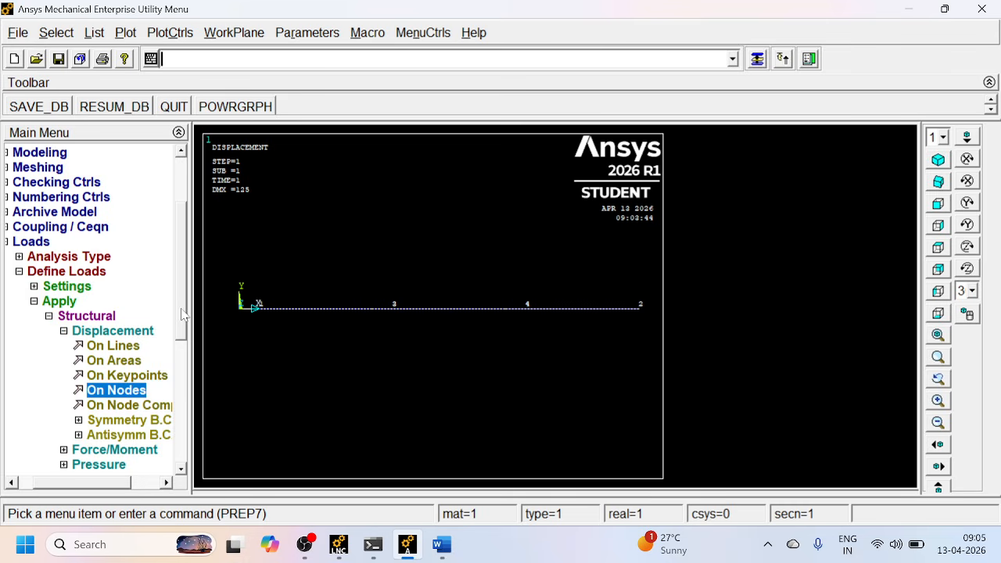
scroll(182, 313, "down", 1)
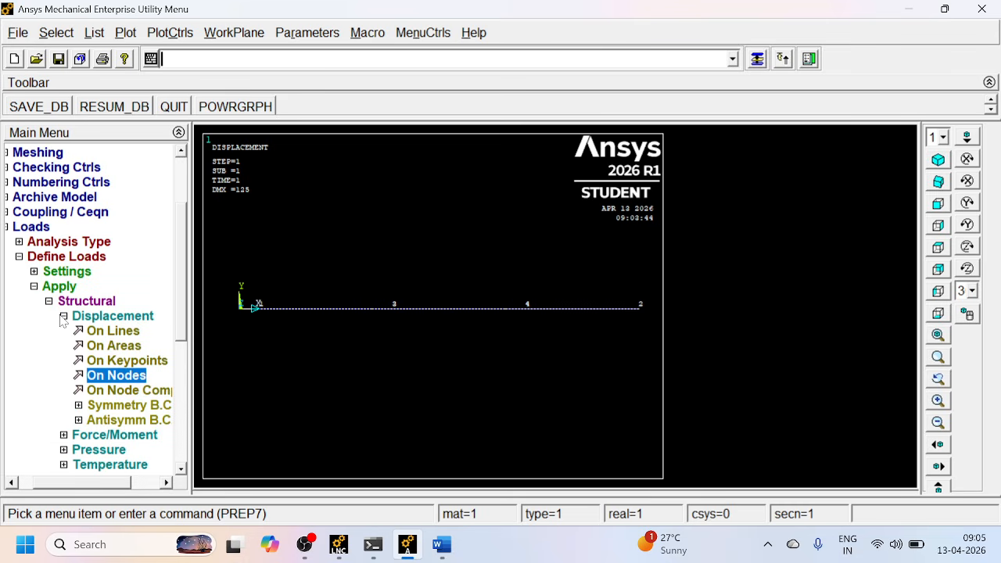
left_click(64, 316)
left_click(50, 302)
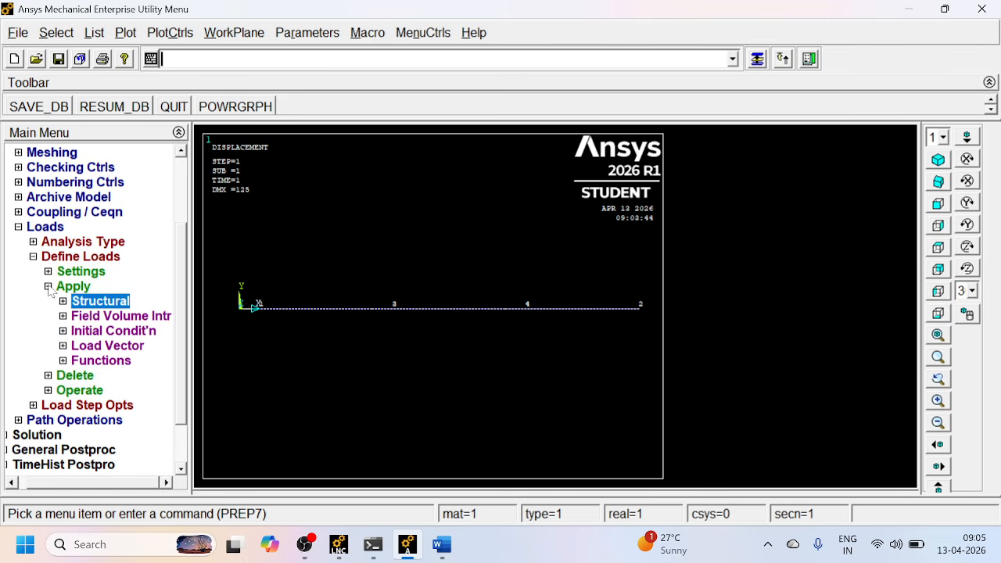
left_click(40, 287)
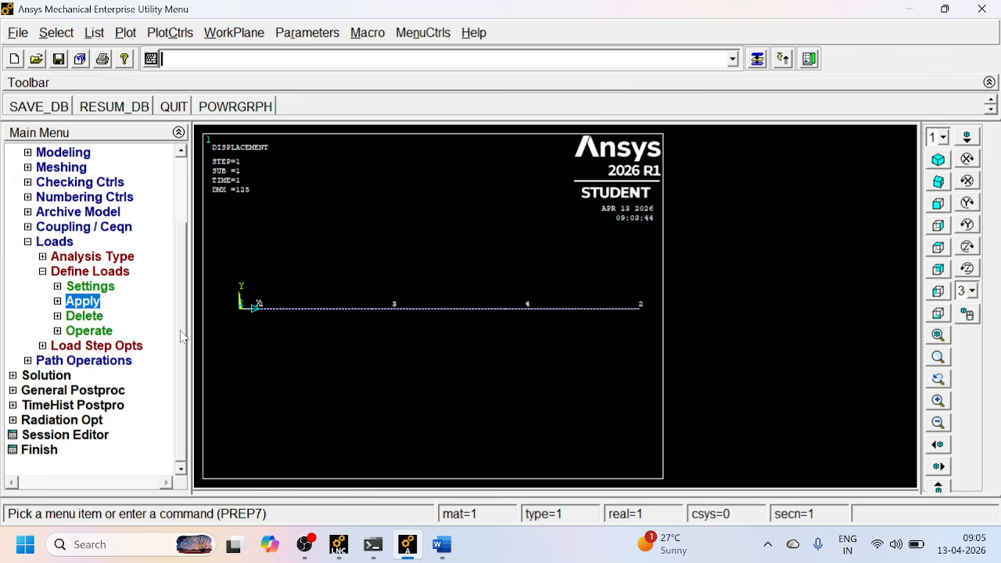
Solve the current load step again with node 1 constrained, closing the solution note and status listing and collapsing the solution options.
left_click(24, 379)
left_click(66, 287)
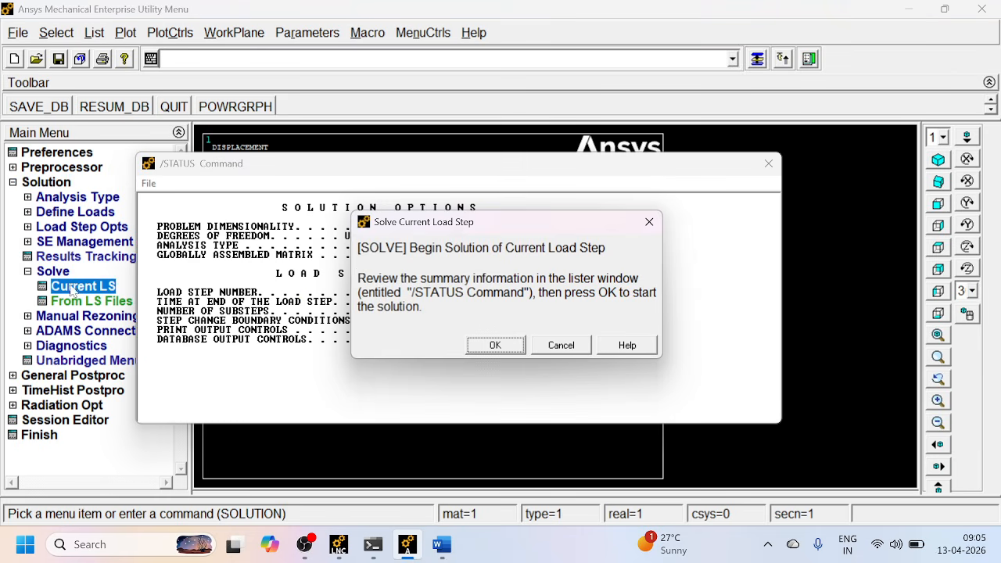
left_click(480, 345)
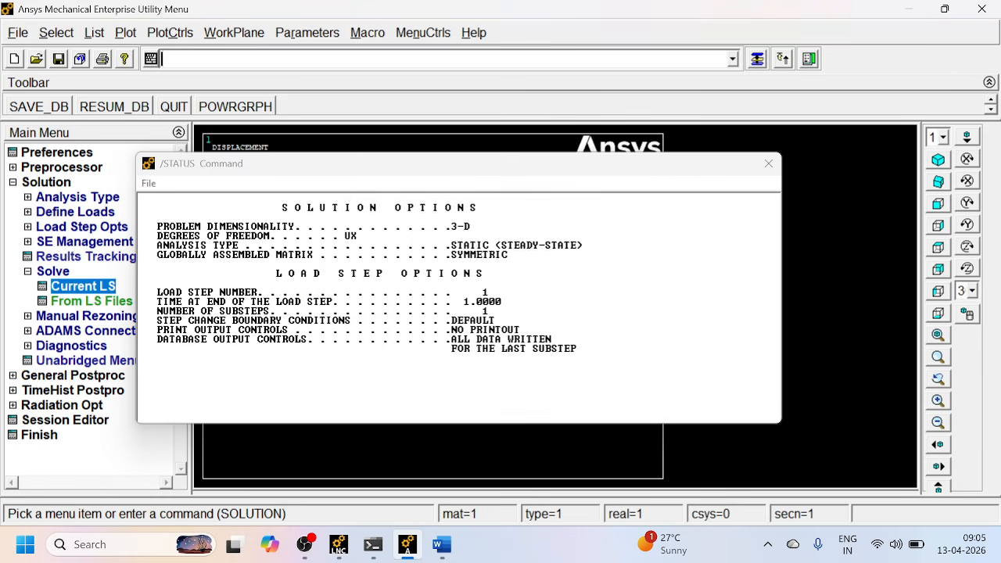
left_click(194, 113)
left_click(219, 114)
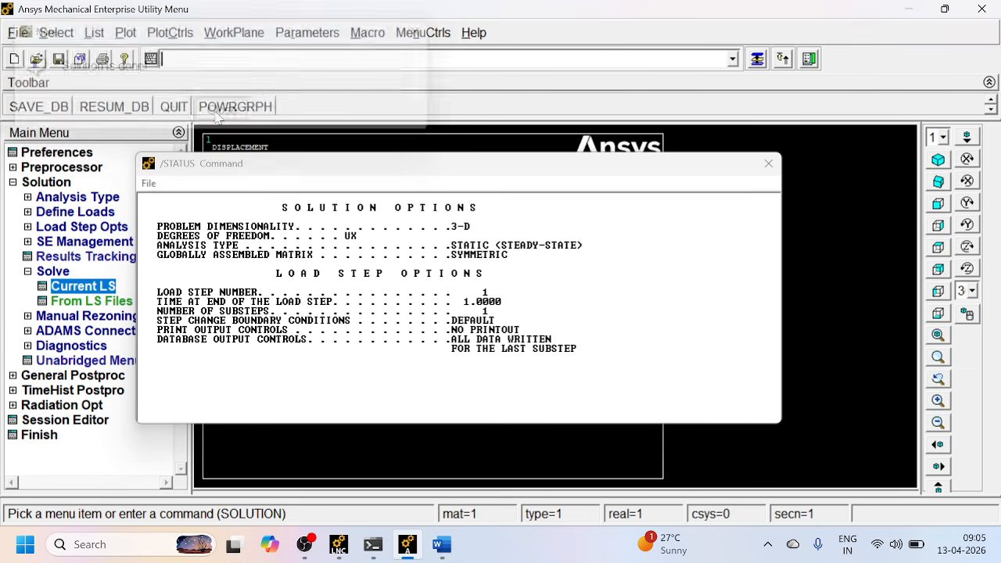
left_click(770, 166)
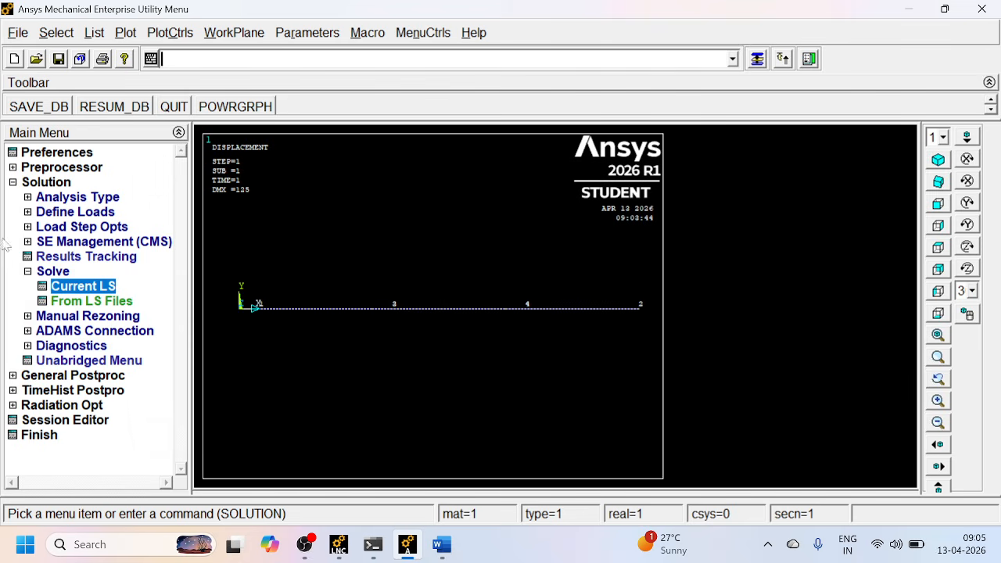
left_click(27, 271)
left_click(12, 181)
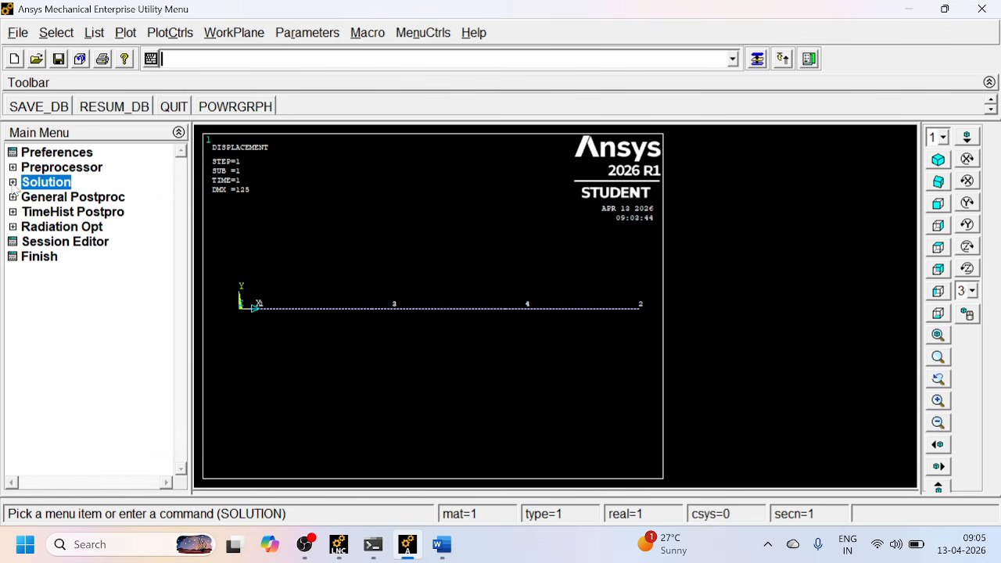
List the X-component of displacement from the new solution and examine the UX values at nodes 1, 2 and 3.
left_click(13, 197)
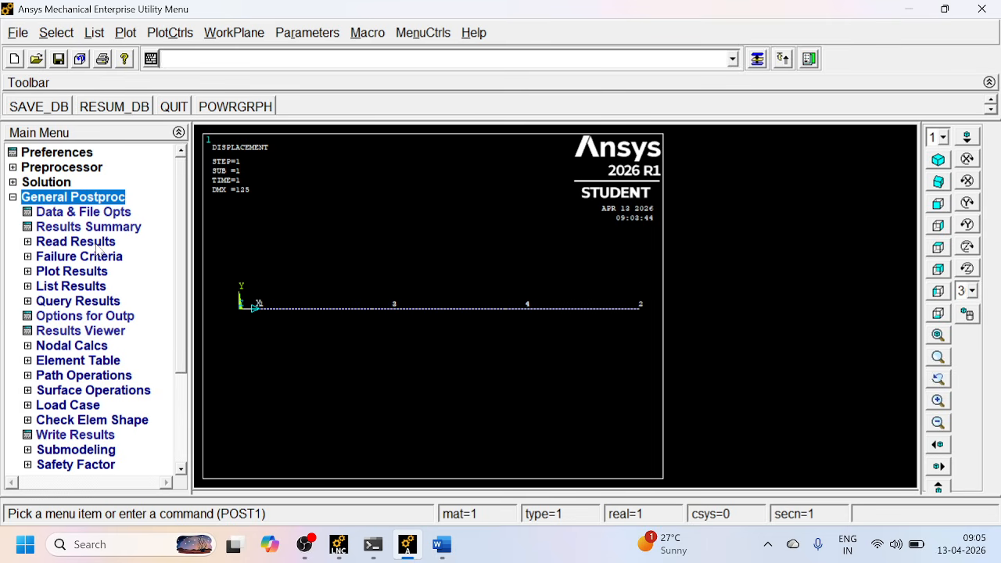
left_click(29, 289)
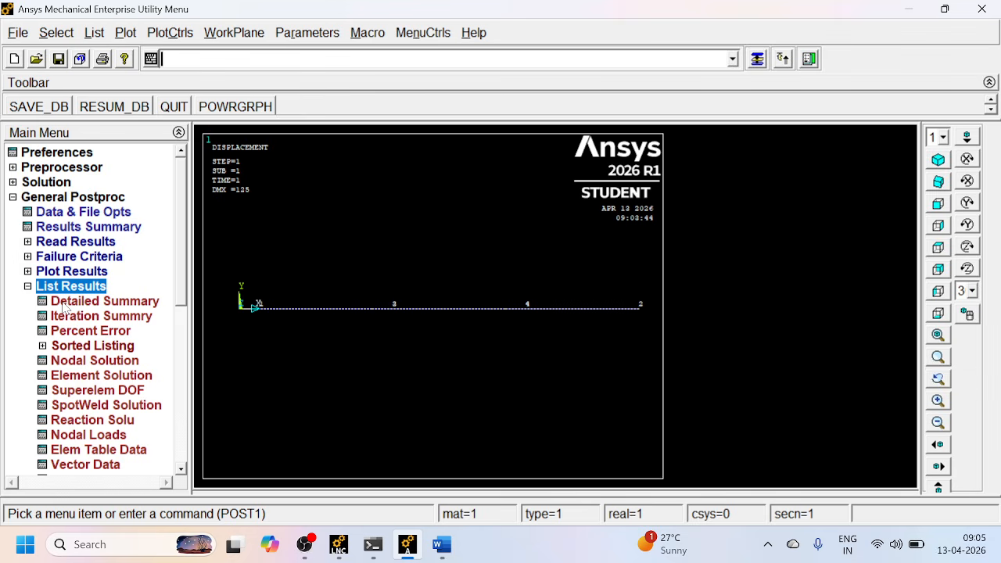
left_click(61, 358)
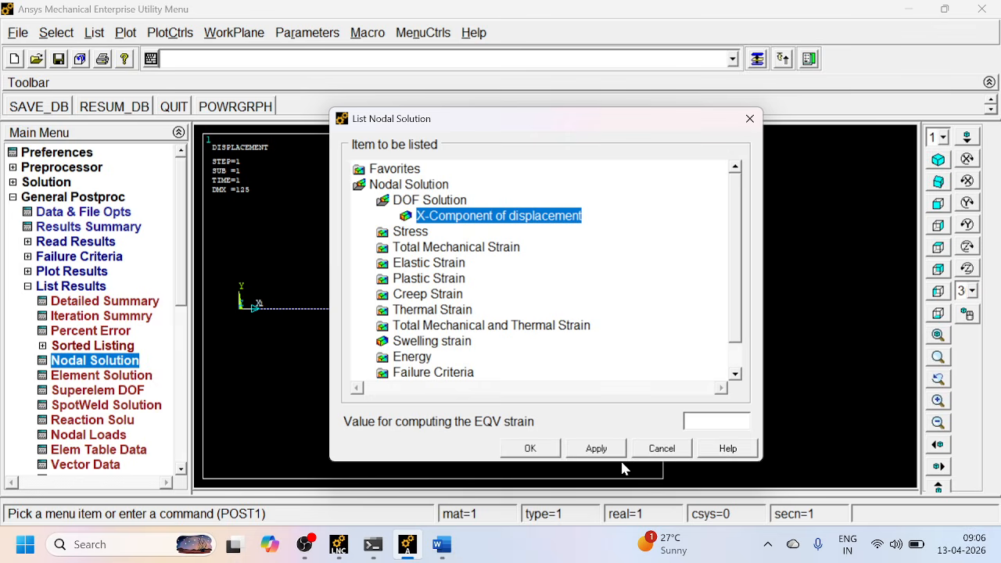
left_click(529, 447)
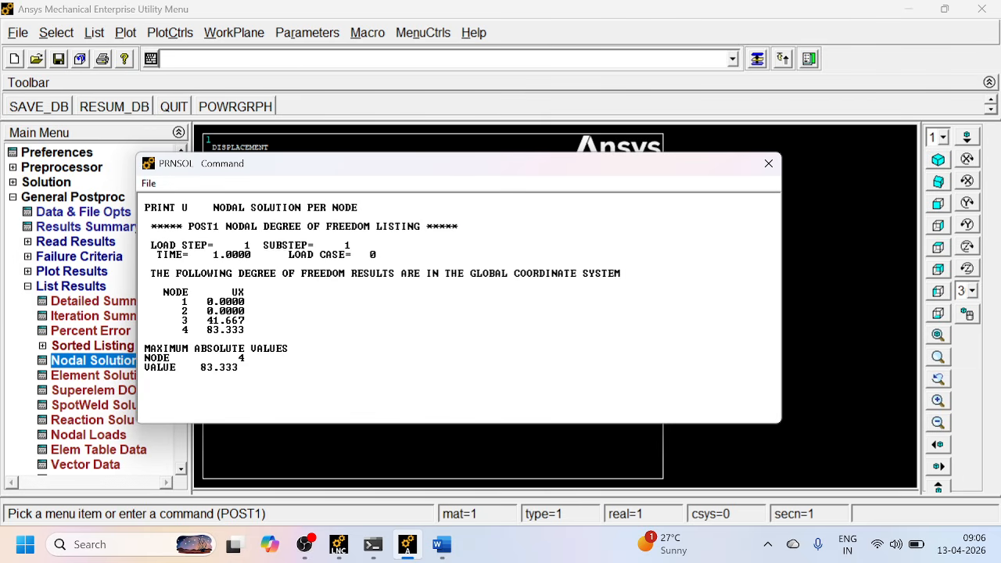
left_click_drag(252, 301, 207, 301)
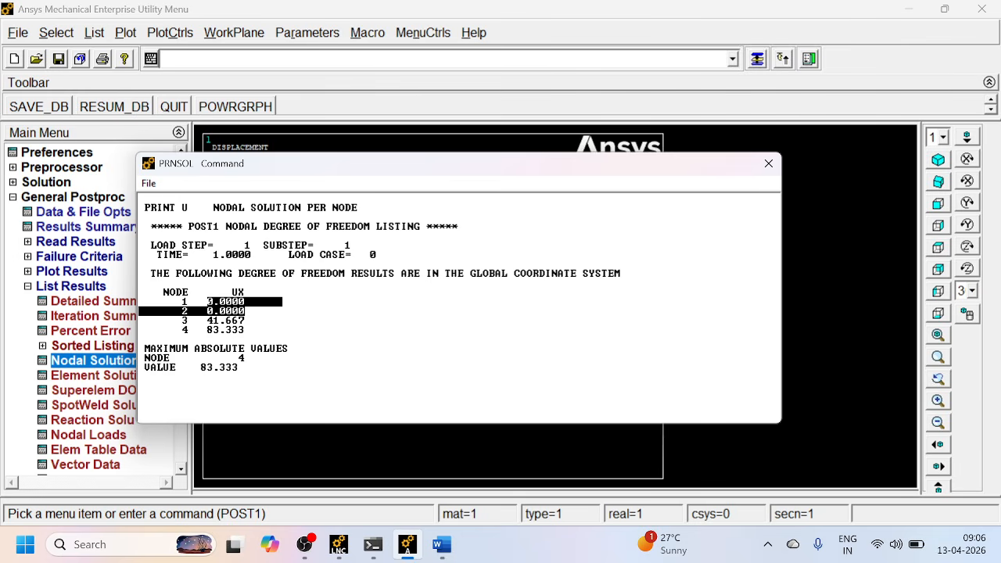
left_click(208, 321)
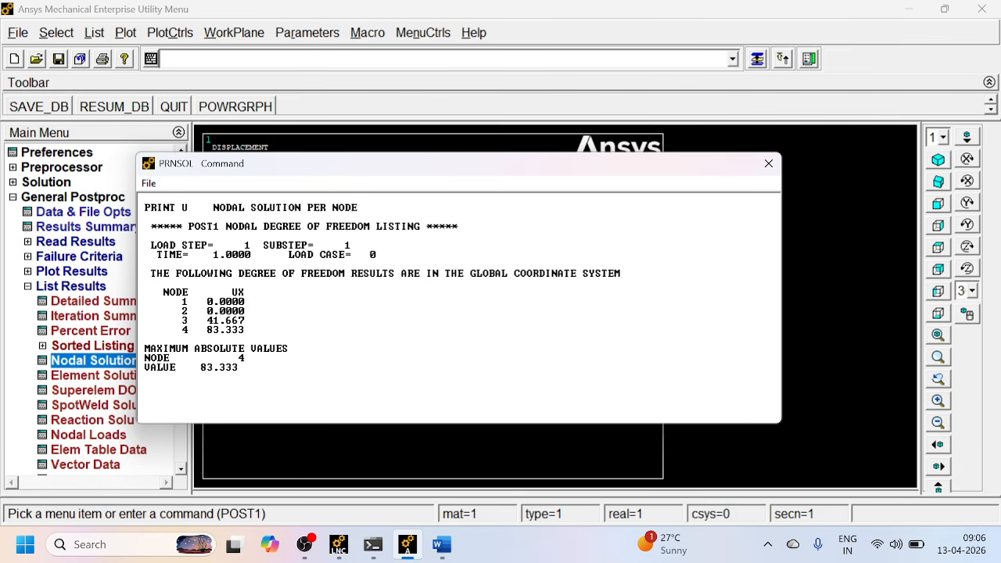
Examine the UX values at nodes 3 and 4, check them against the problem statement in Word, and close the displacement listing.
left_click_drag(208, 321, 251, 330)
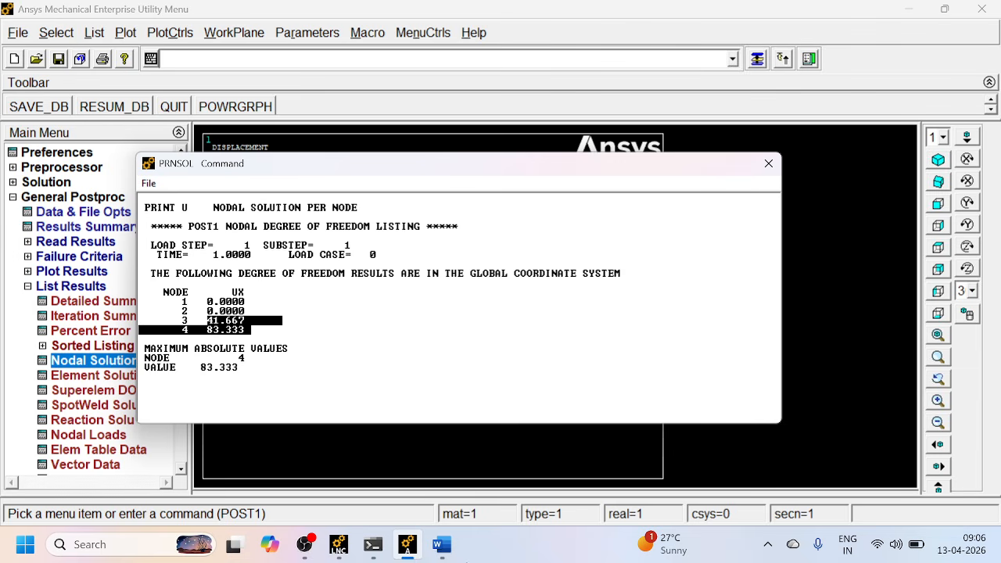
left_click(443, 544)
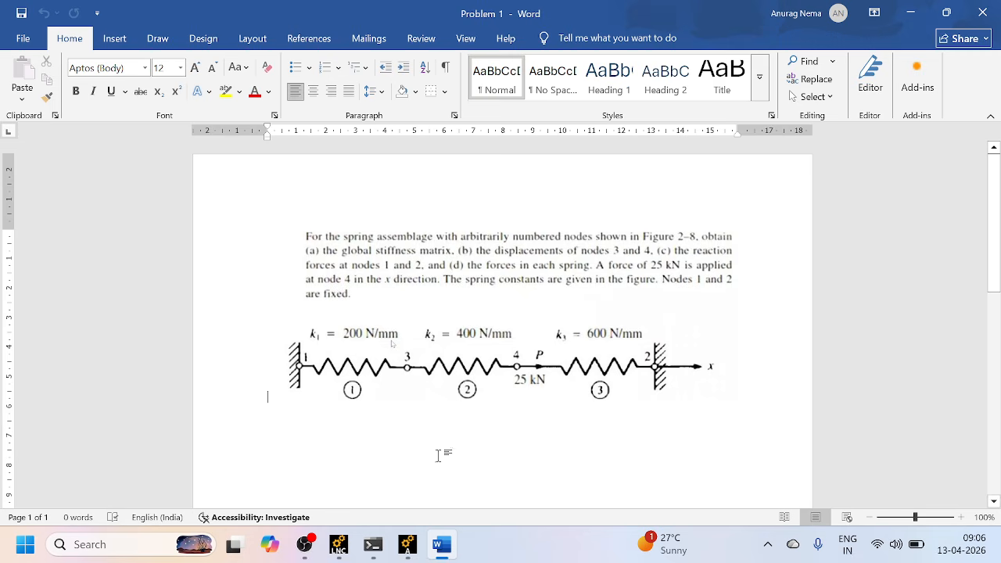
left_click(443, 545)
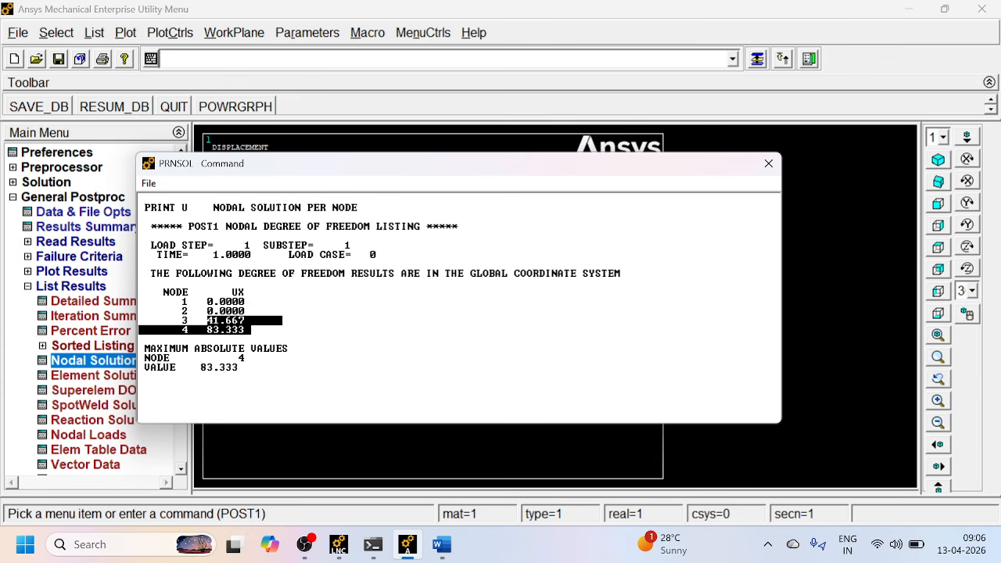
left_click(767, 165)
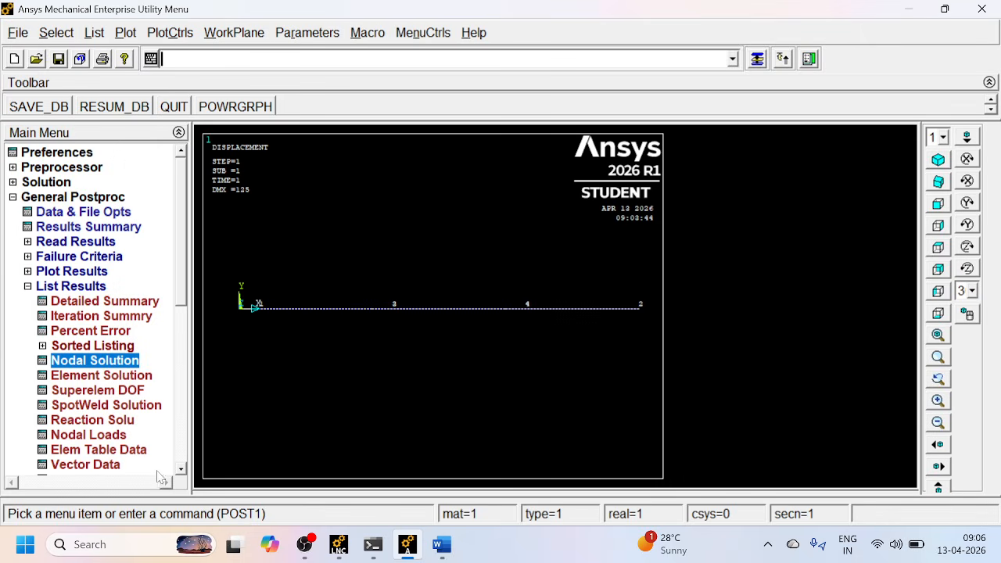
List the reaction solution for all structural forces (All struc forc F), examine the FX reaction at node 1, and close the listing.
left_click(125, 423)
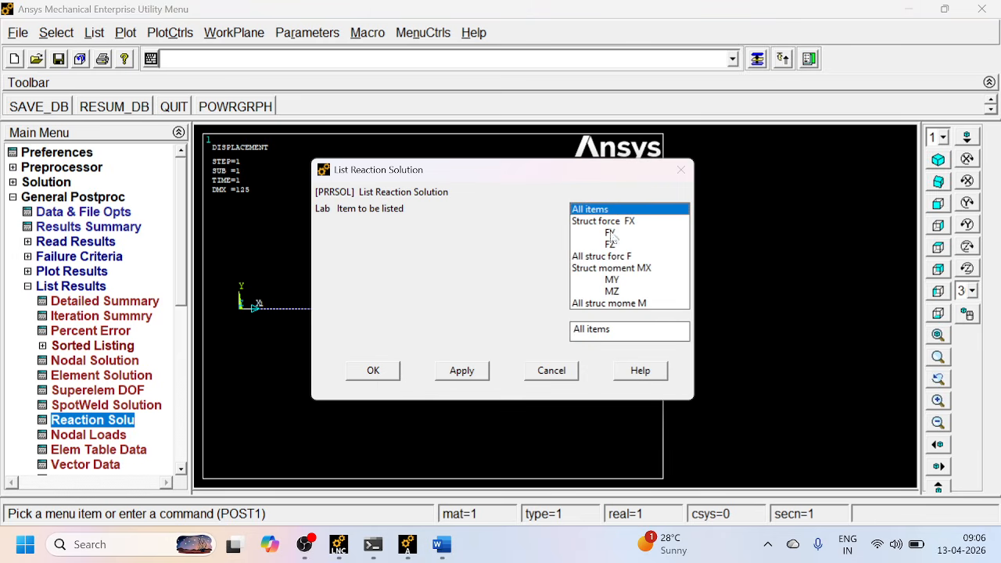
left_click(607, 258)
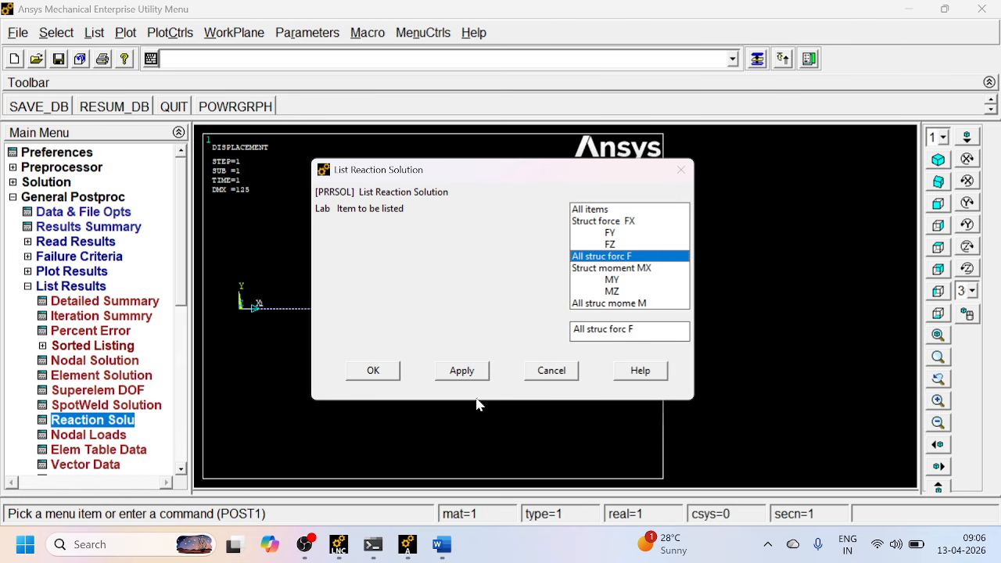
left_click(374, 371)
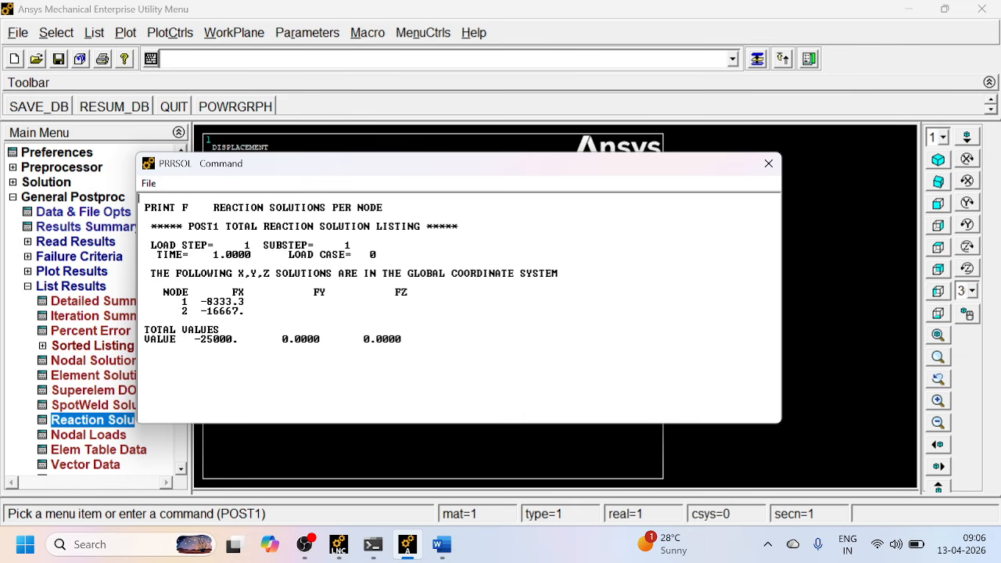
left_click_drag(206, 302, 245, 302)
left_click(769, 163)
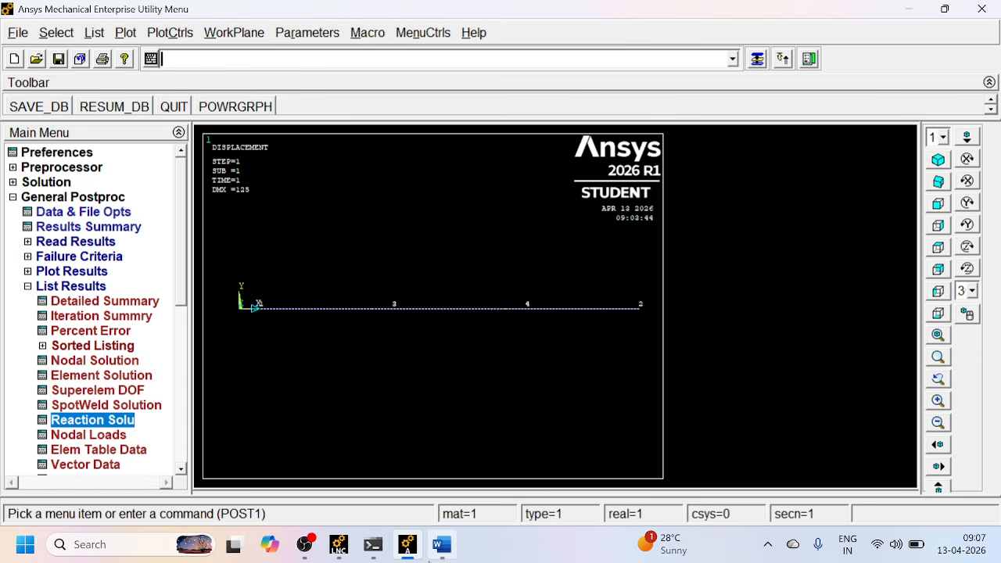
Switch to the Problem 1 document in Word, dismiss the backup notification, and review the spring assemblage's required results.
left_click(432, 554)
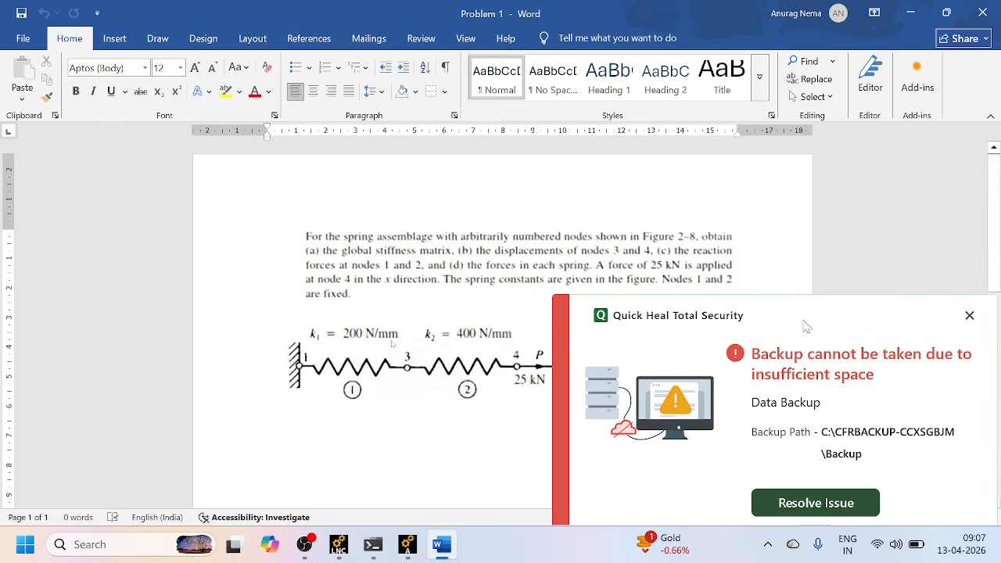
left_click(970, 315)
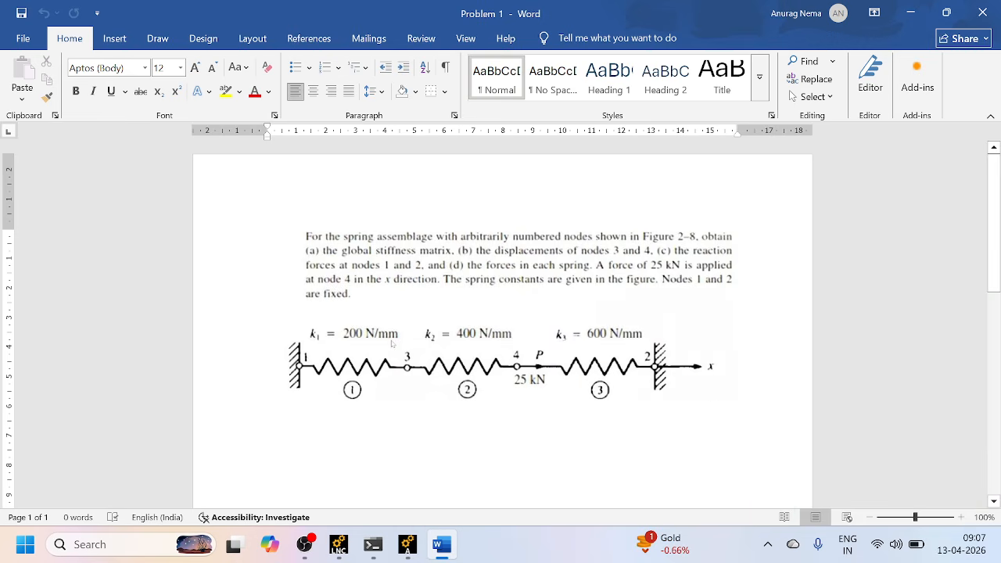
scroll(990, 287, "down", 3)
scroll(990, 288, "up", 2)
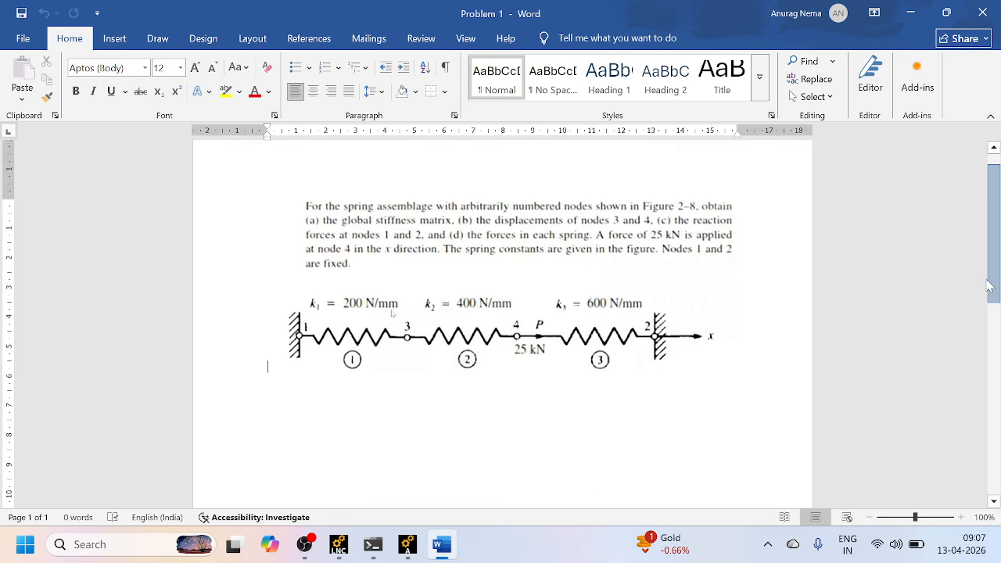
scroll(990, 287, "up", 1)
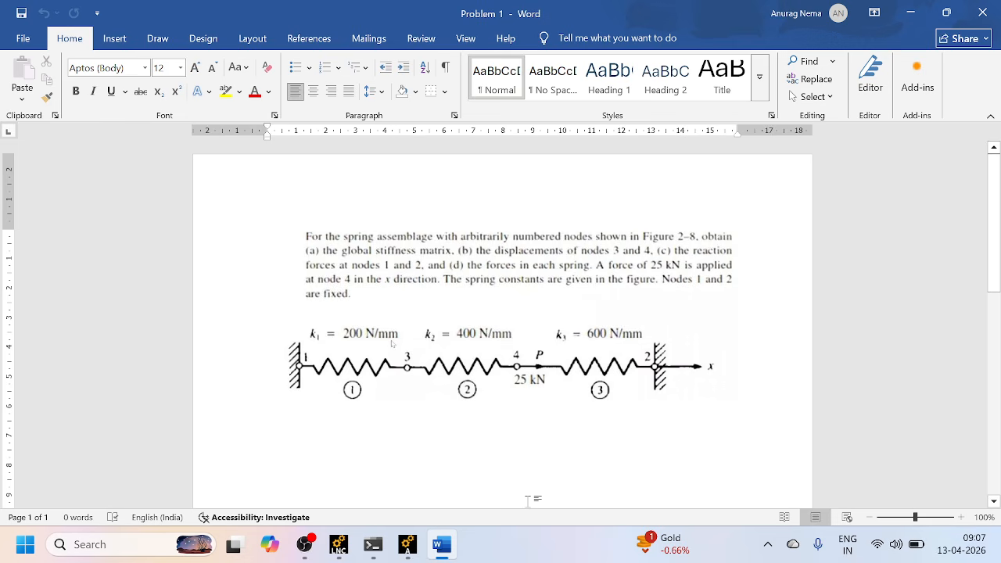